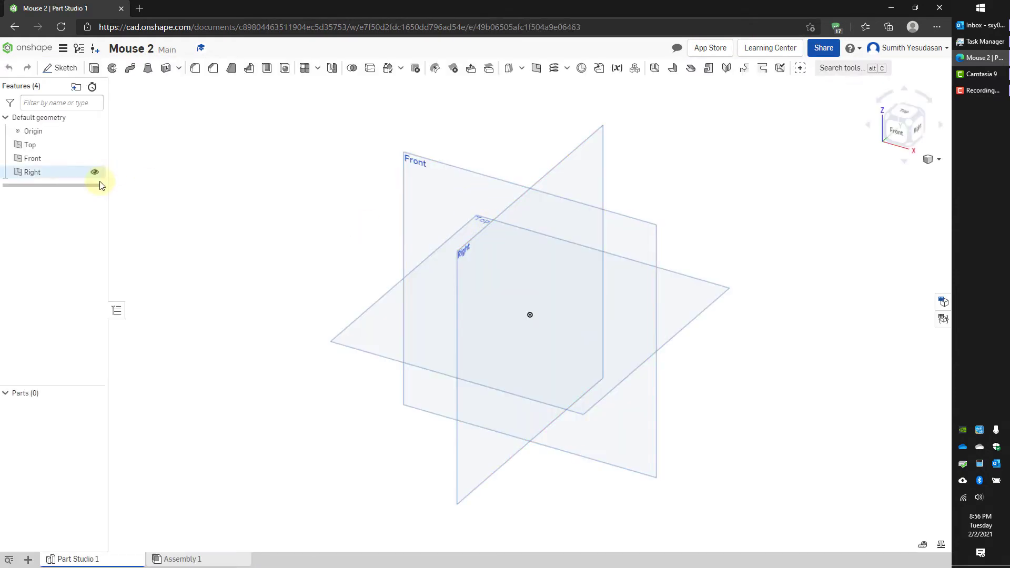
# Step: Start a new sketch on the Top plane and view it face-on
pyautogui.click(62, 67)
pyautogui.click(381, 321)
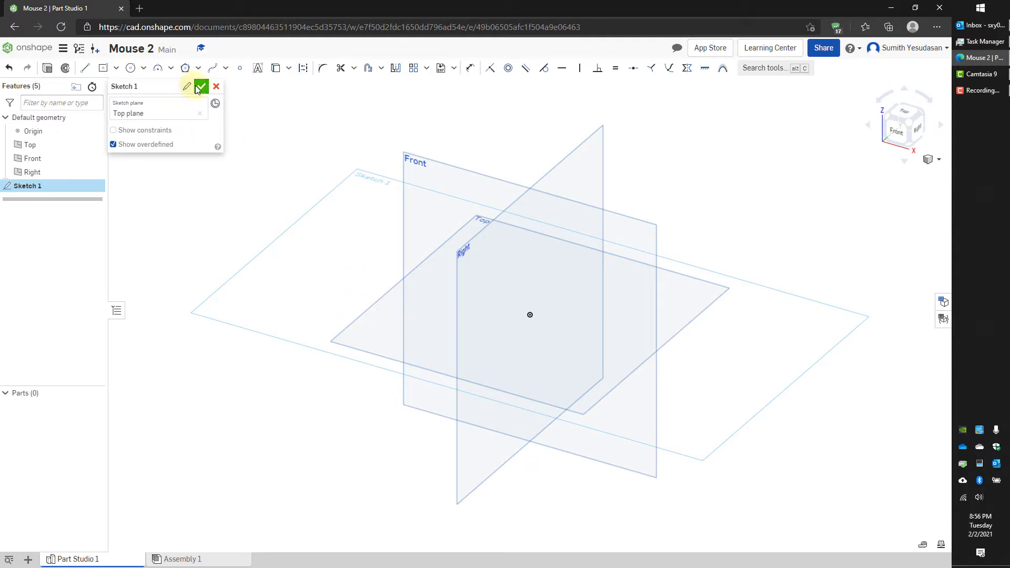
pyautogui.click(904, 114)
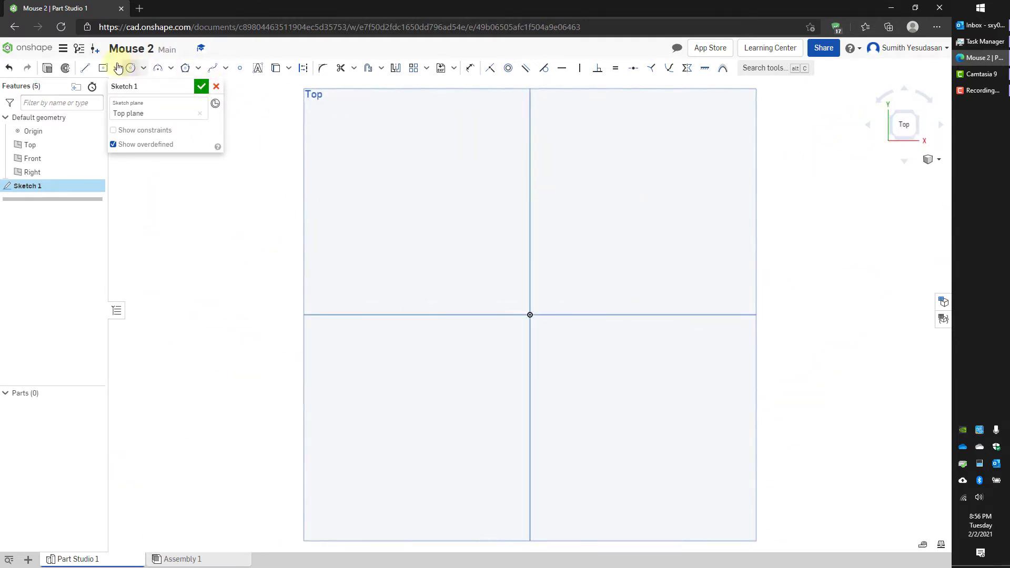
# Step: Draw a center-point rectangle about 3.6 in wide, centered on the origin
pyautogui.click(104, 68)
pyautogui.click(116, 69)
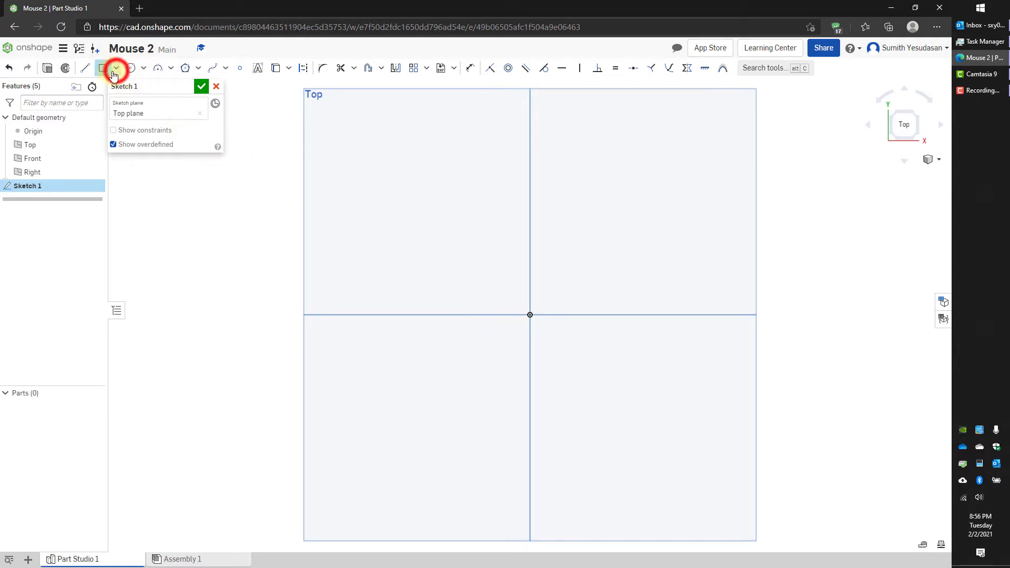
pyautogui.click(113, 103)
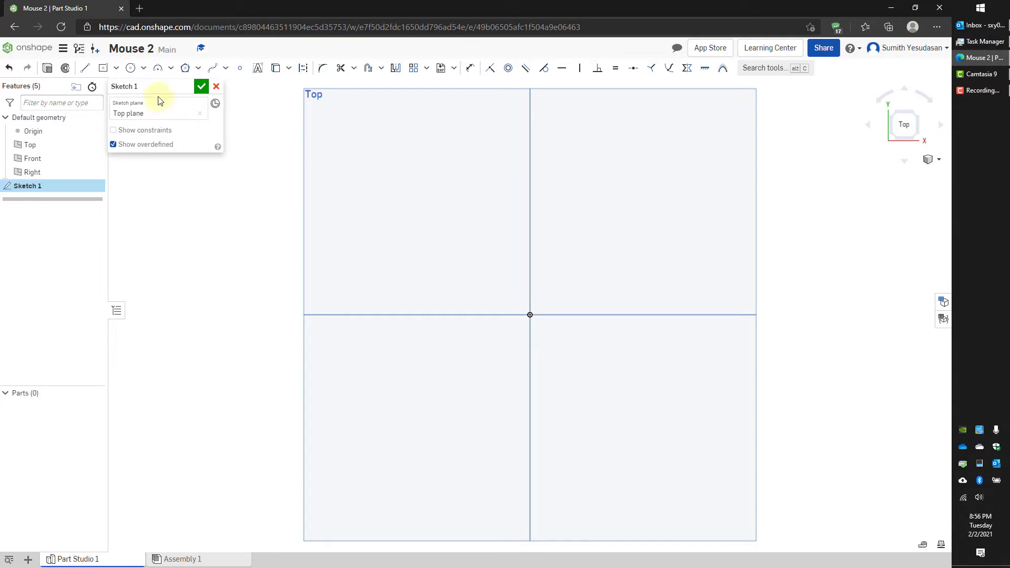
pyautogui.click(103, 67)
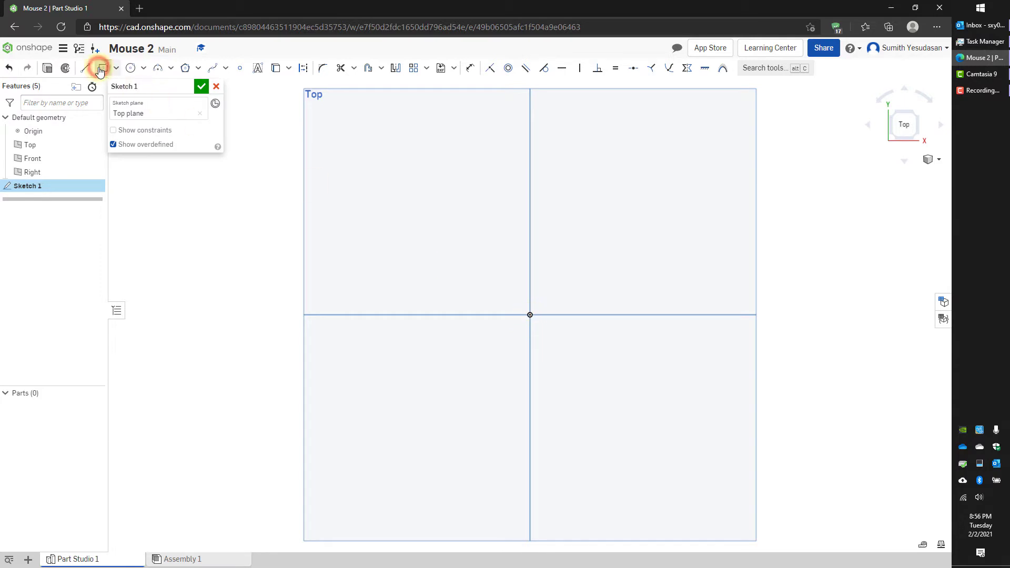
pyautogui.click(533, 316)
pyautogui.click(664, 401)
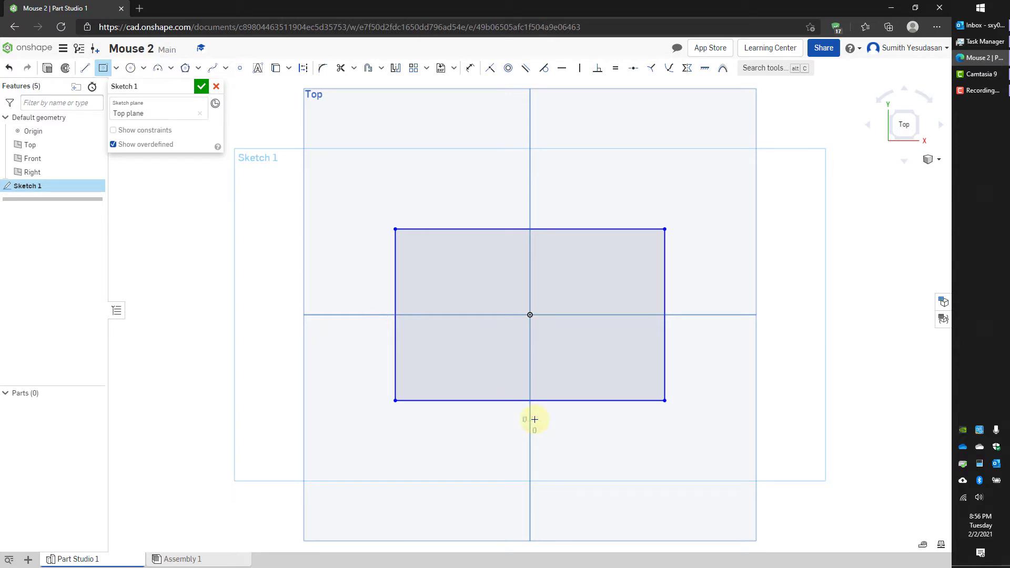
pyautogui.click(535, 419)
pyautogui.press('Escape')
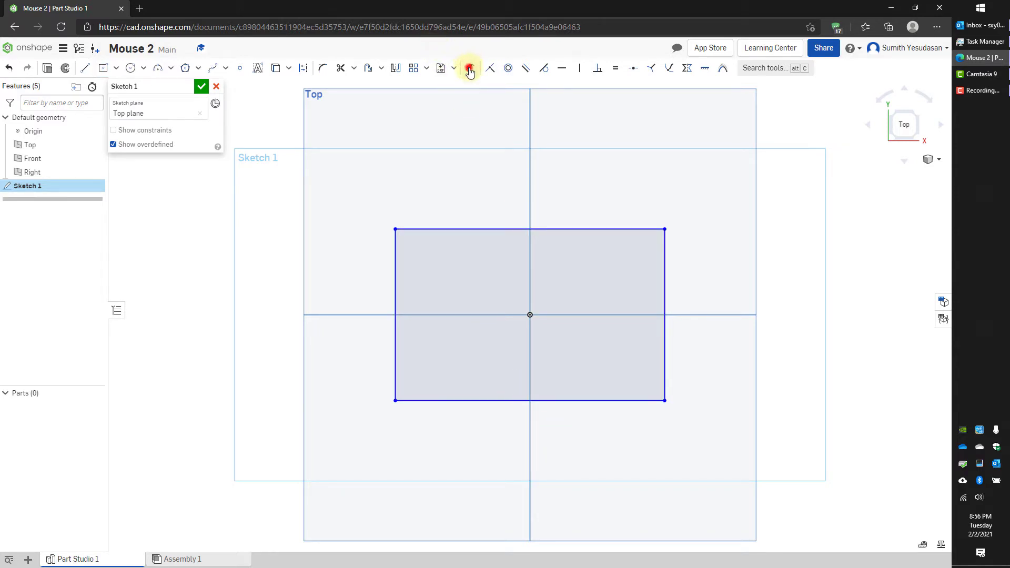
# Step: Dimension the rectangle 4 in wide and 2.5 in high, and finish the sketch
pyautogui.click(514, 402)
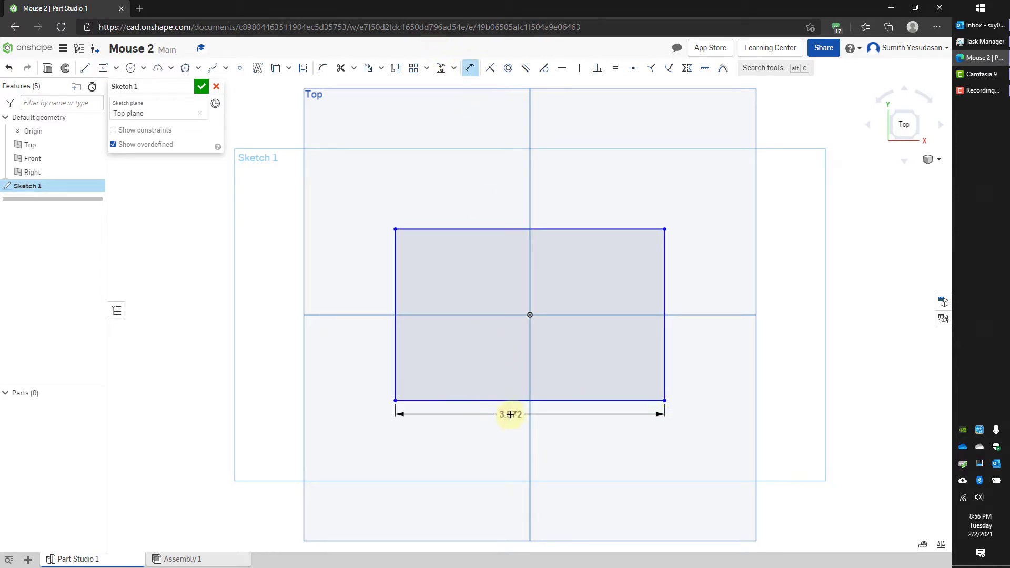
pyautogui.click(511, 415)
pyautogui.write('4')
pyautogui.press('Return')
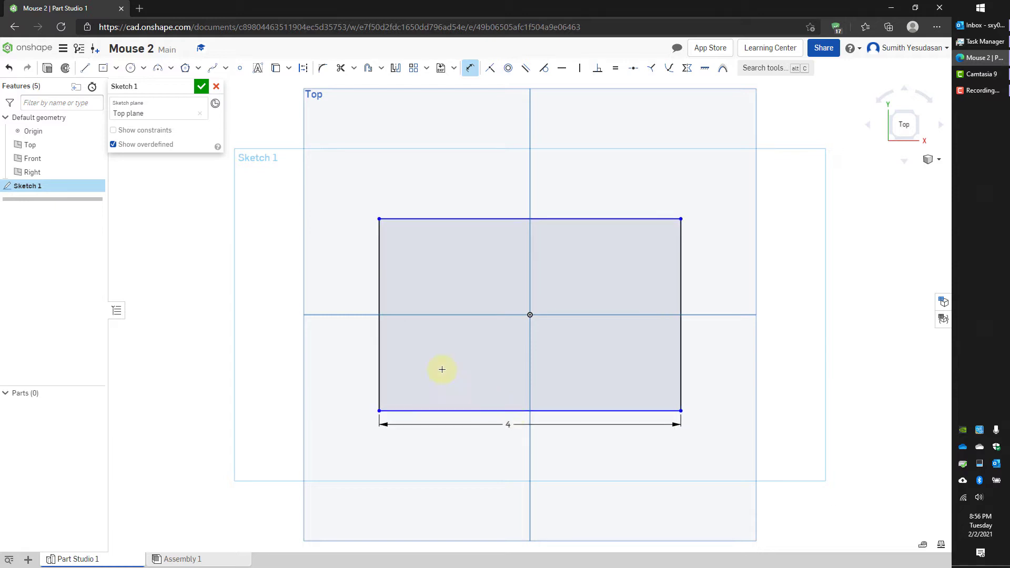
pyautogui.click(379, 320)
pyautogui.click(360, 326)
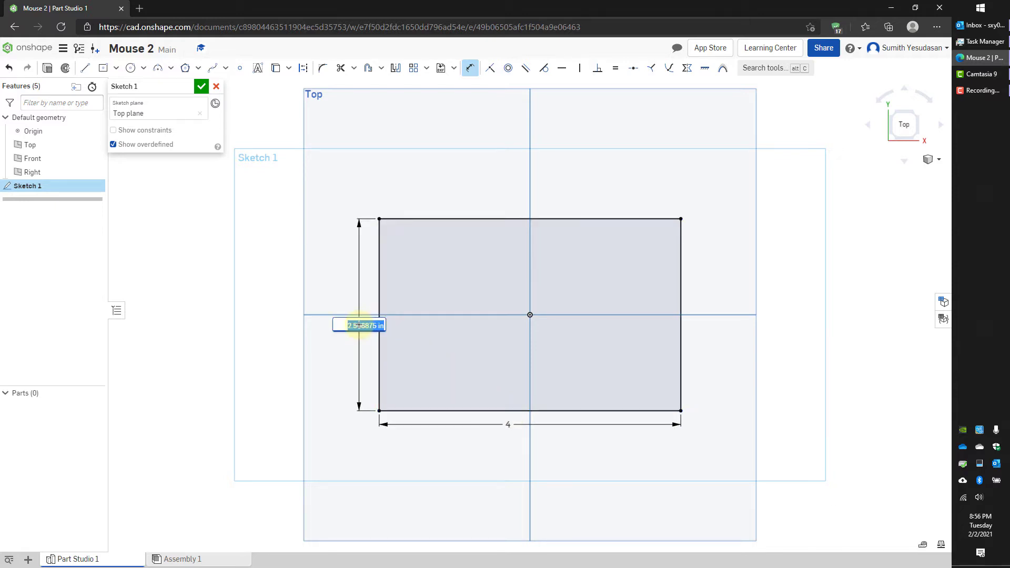
pyautogui.write('2')
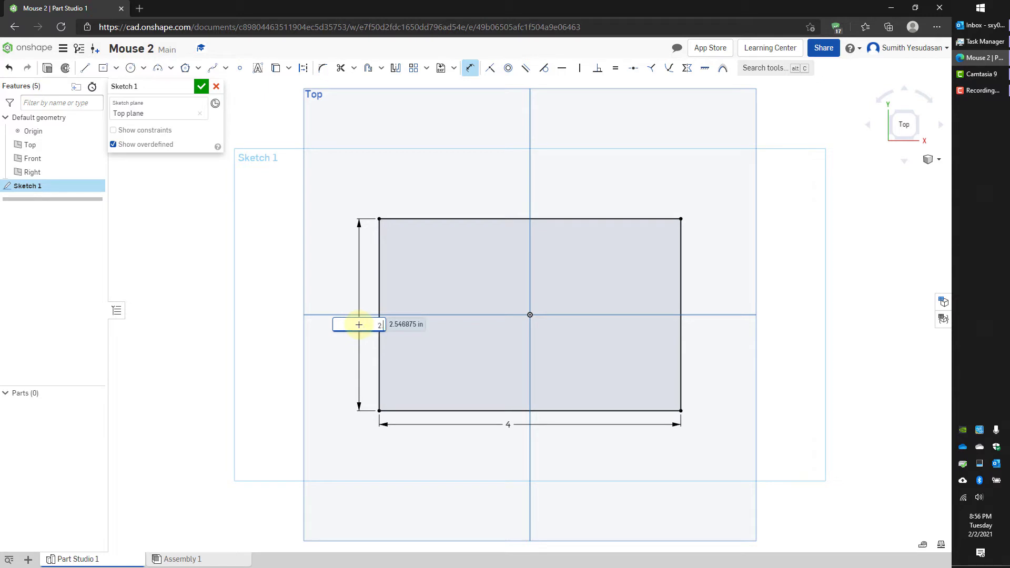
pyautogui.write('.5')
pyautogui.press('Return')
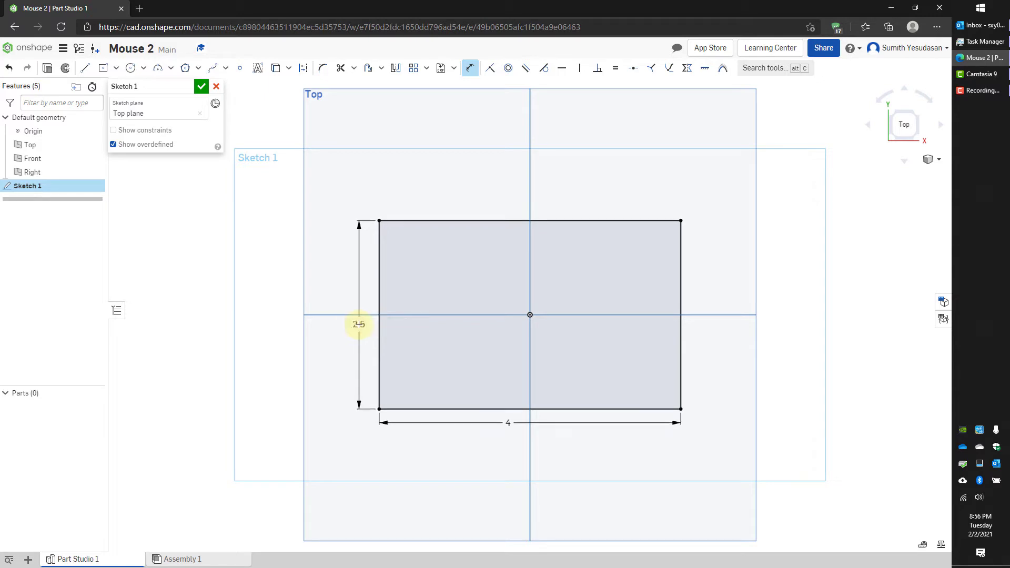
pyautogui.click(201, 87)
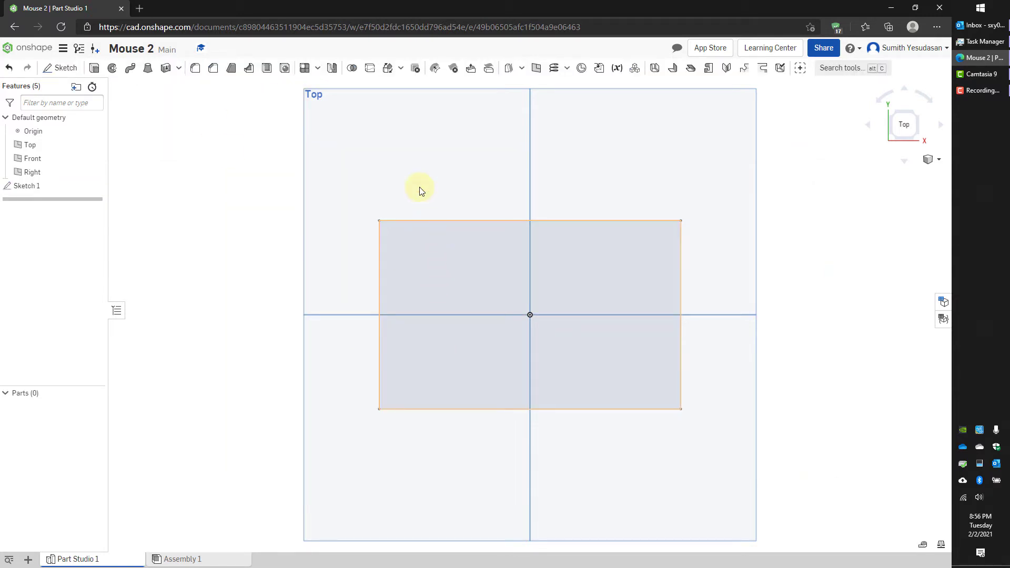
# Step: Extrude the rectangle upward as a new solid with a blind depth of 1.5 in
pyautogui.hotkey('shift', '7')
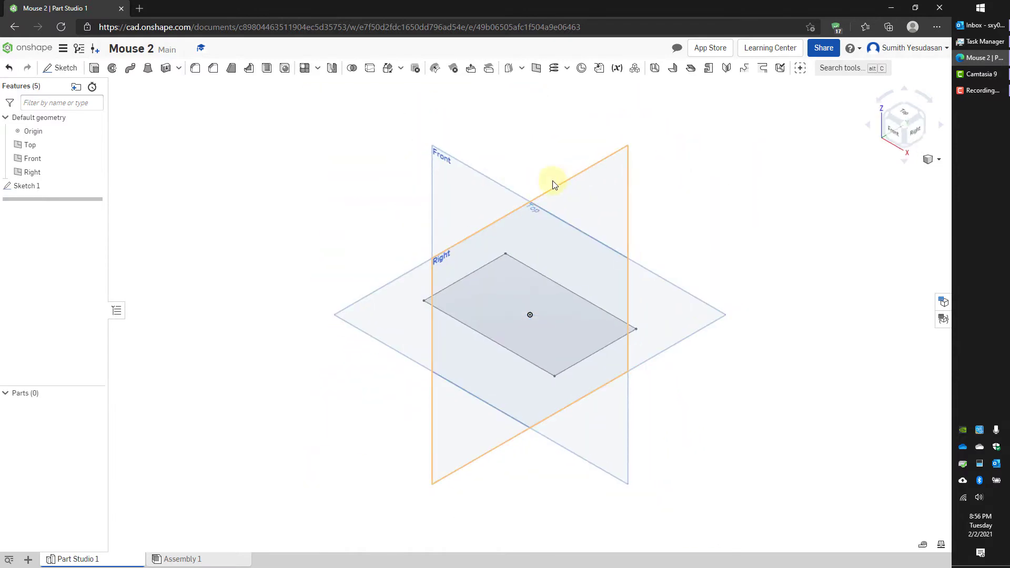
pyautogui.click(94, 68)
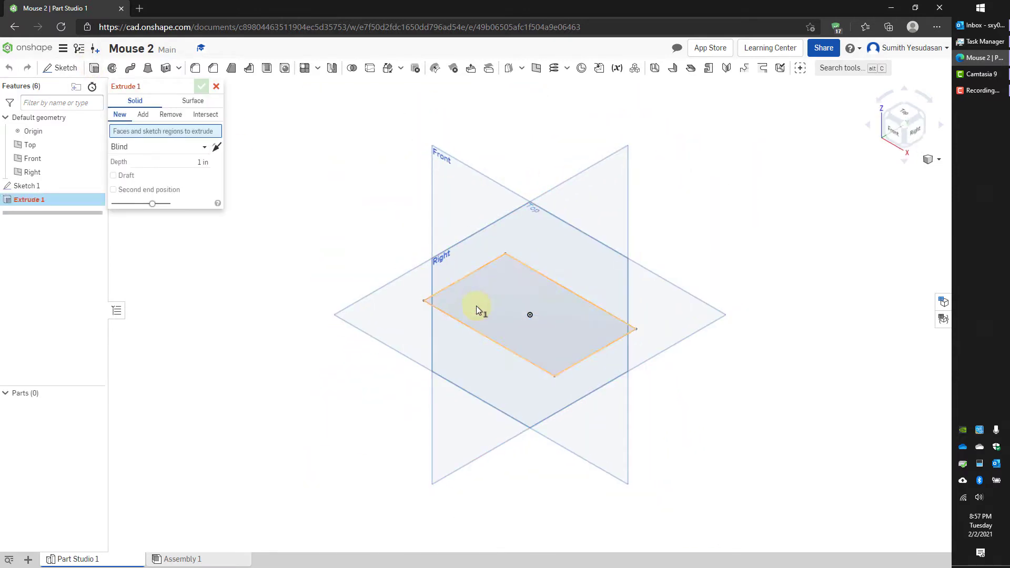
pyautogui.click(476, 306)
pyautogui.click(194, 171)
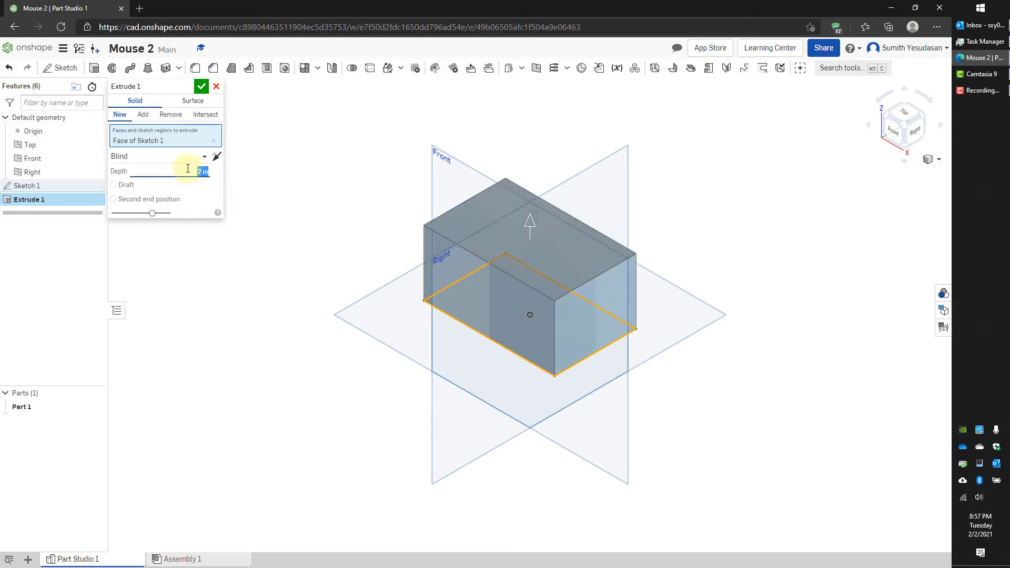
pyautogui.moveTo(435, 260); pyautogui.dragTo(487, 264, button='right')
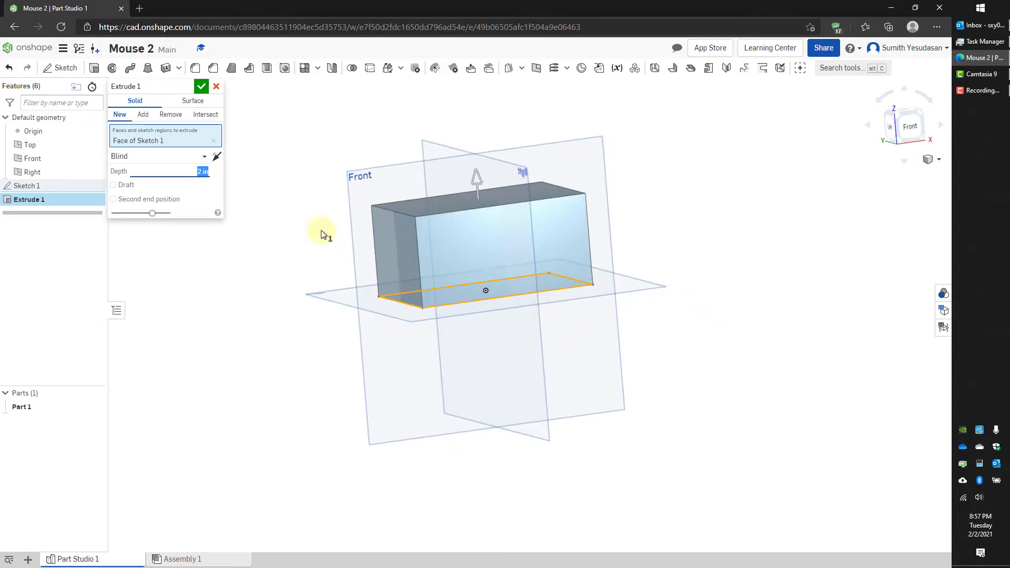
pyautogui.write('1.5')
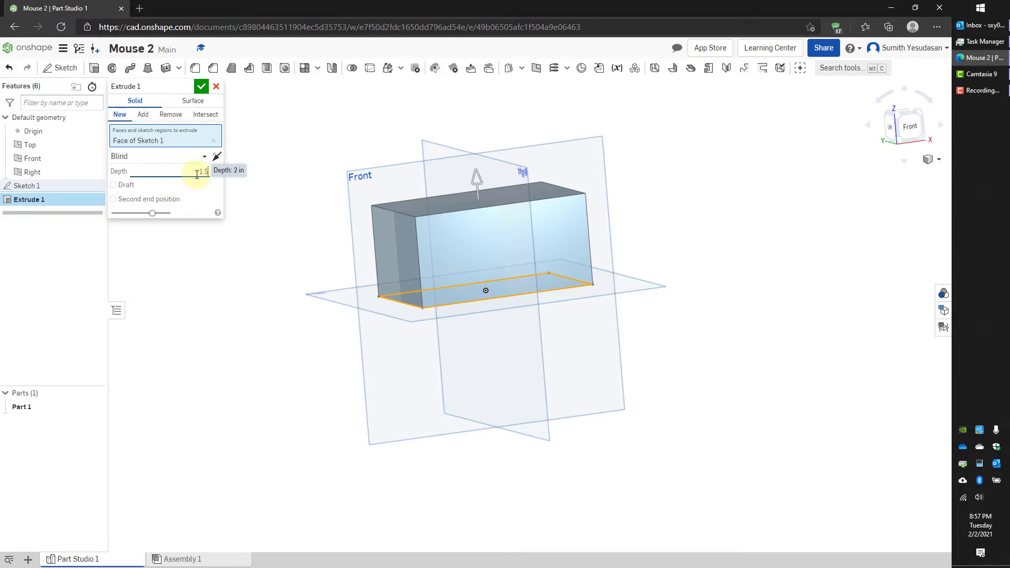
pyautogui.moveTo(636, 255); pyautogui.dragTo(586, 259, button='right')
pyautogui.click(203, 88)
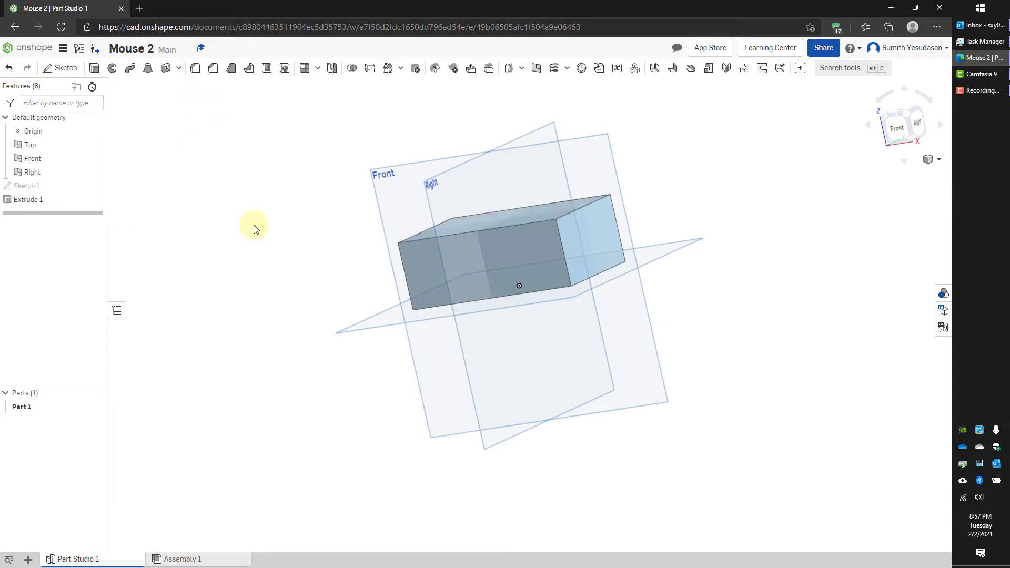
# Step: Start a new sketch on the block's long front face and view it face-on
pyautogui.moveTo(349, 239)
pyautogui.mouseDown(button='right')
pyautogui.moveTo(399, 271)
pyautogui.moveTo(403, 303)
pyautogui.moveTo(376, 238)
pyautogui.moveTo(382, 206)
pyautogui.moveTo(402, 255)
pyautogui.moveTo(391, 235)
pyautogui.mouseUp(button='right')
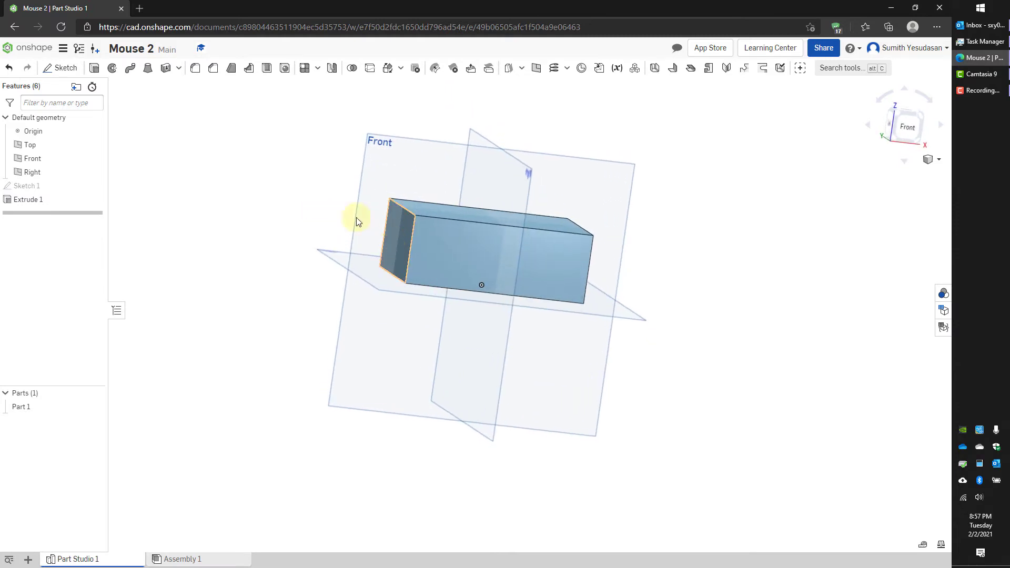
pyautogui.click(61, 68)
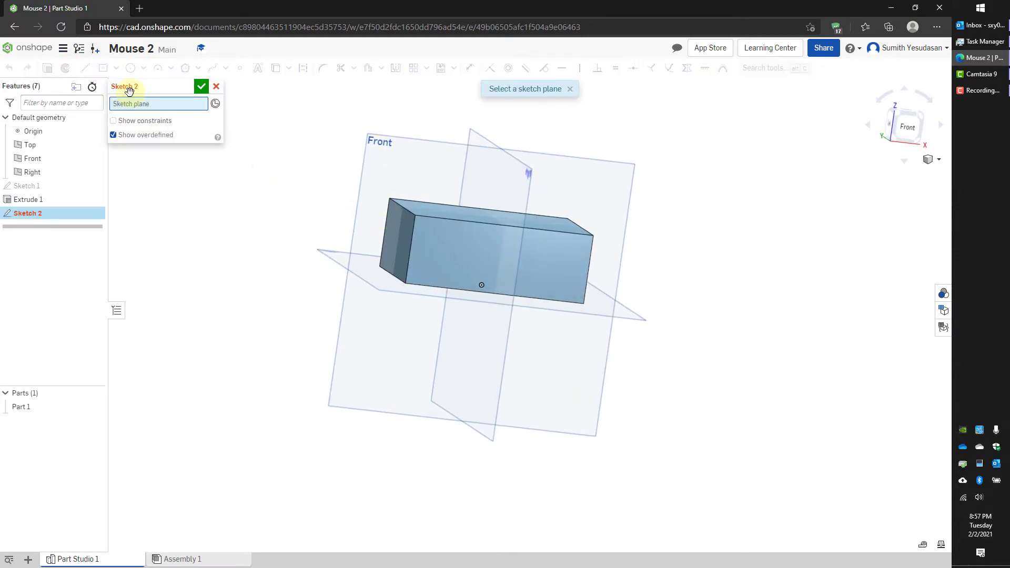
pyautogui.click(453, 237)
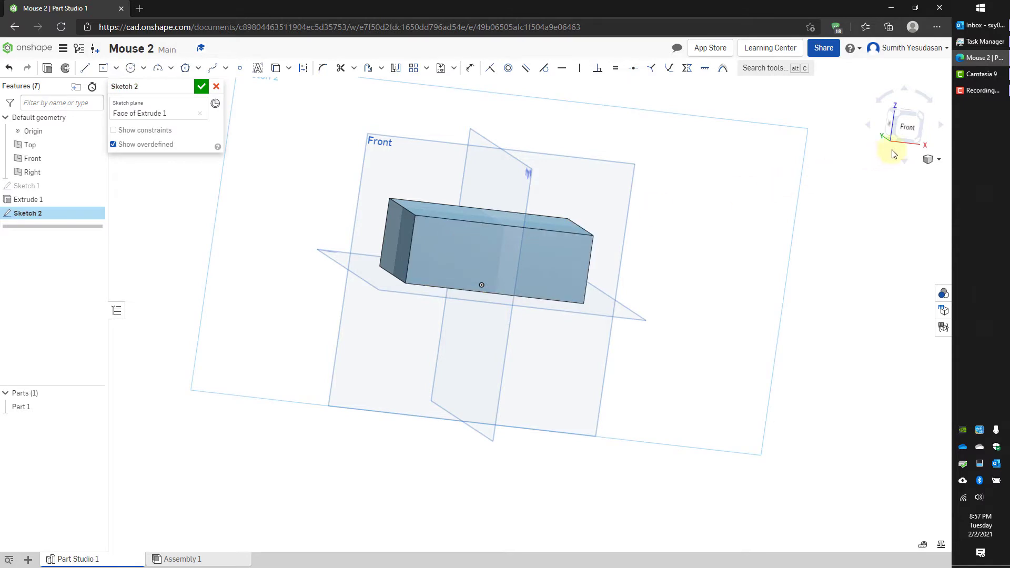
pyautogui.click(907, 136)
pyautogui.scroll(-2, 473, 237)
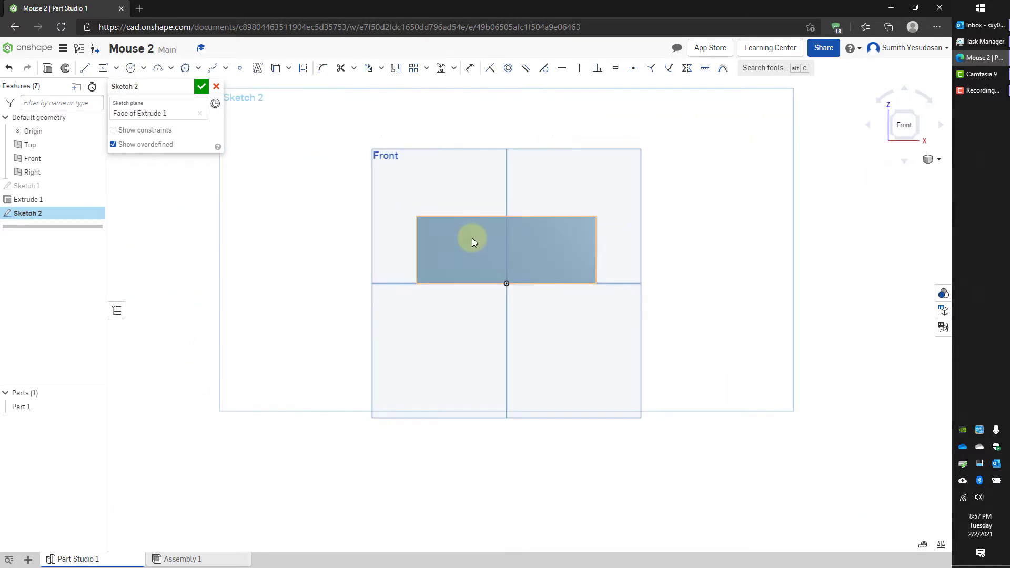
pyautogui.scroll(2, 472, 237)
pyautogui.scroll(2, 472, 237)
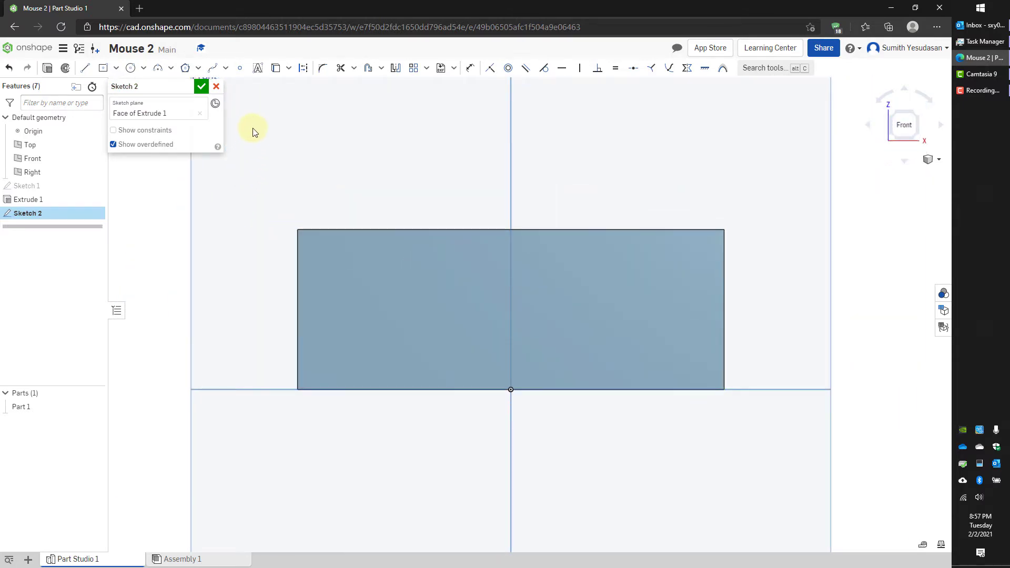
# Step: Draw an eight-point spline arching from the block's left edge, just below its top edge, and sloping down to the right edge
pyautogui.click(212, 68)
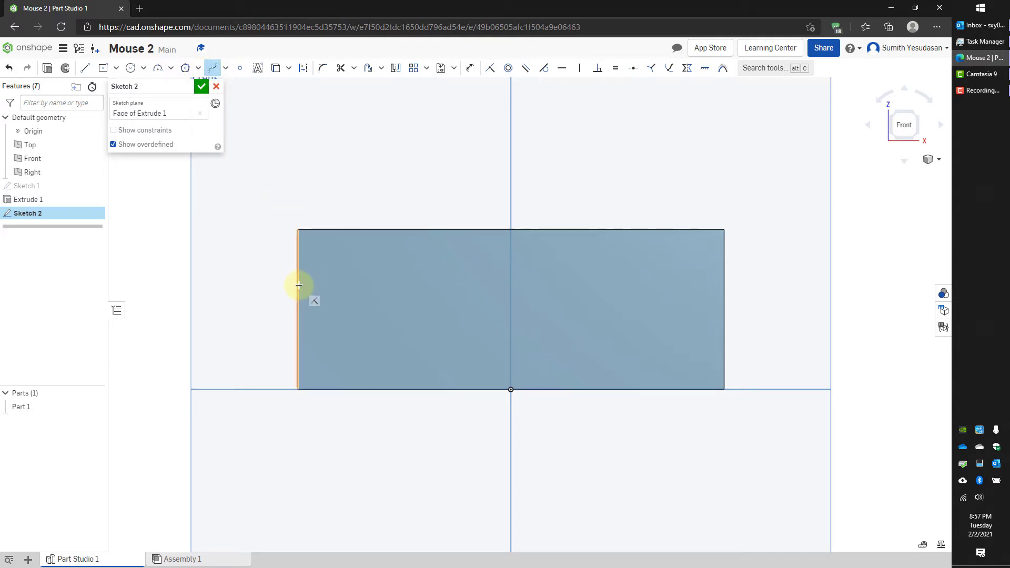
pyautogui.click(298, 285)
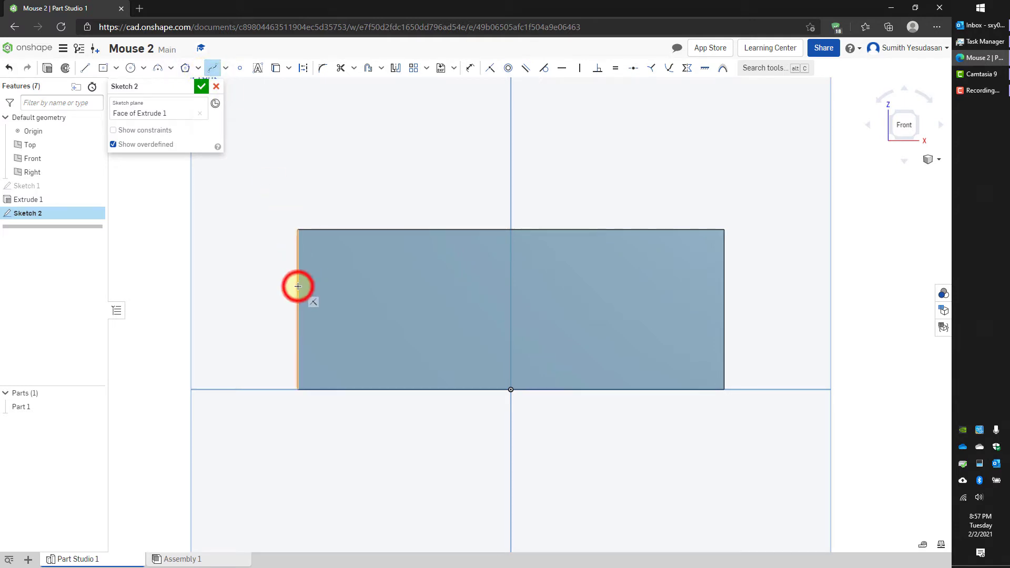
pyautogui.click(320, 263)
pyautogui.click(402, 243)
pyautogui.click(467, 242)
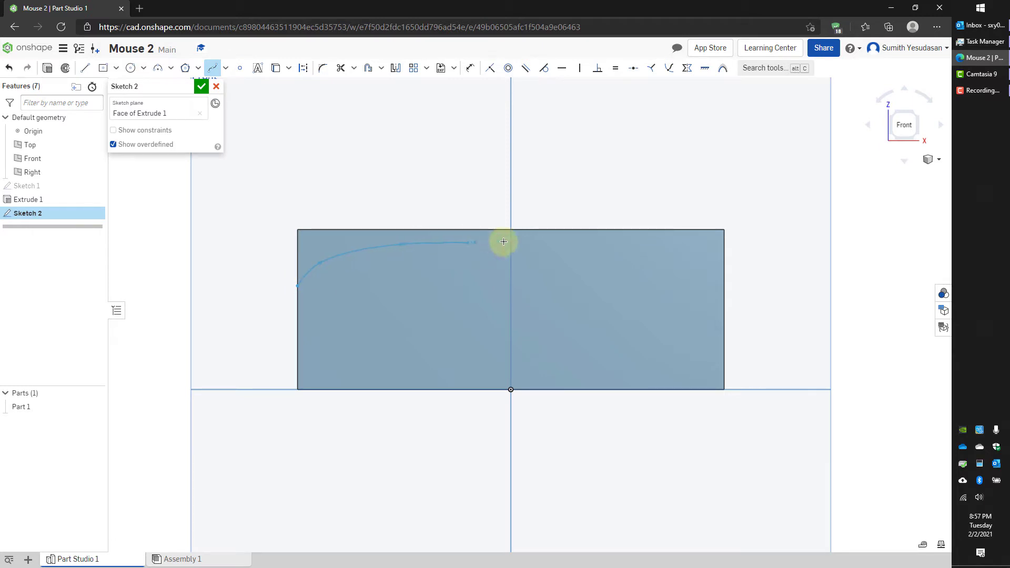
pyautogui.click(553, 246)
pyautogui.click(630, 261)
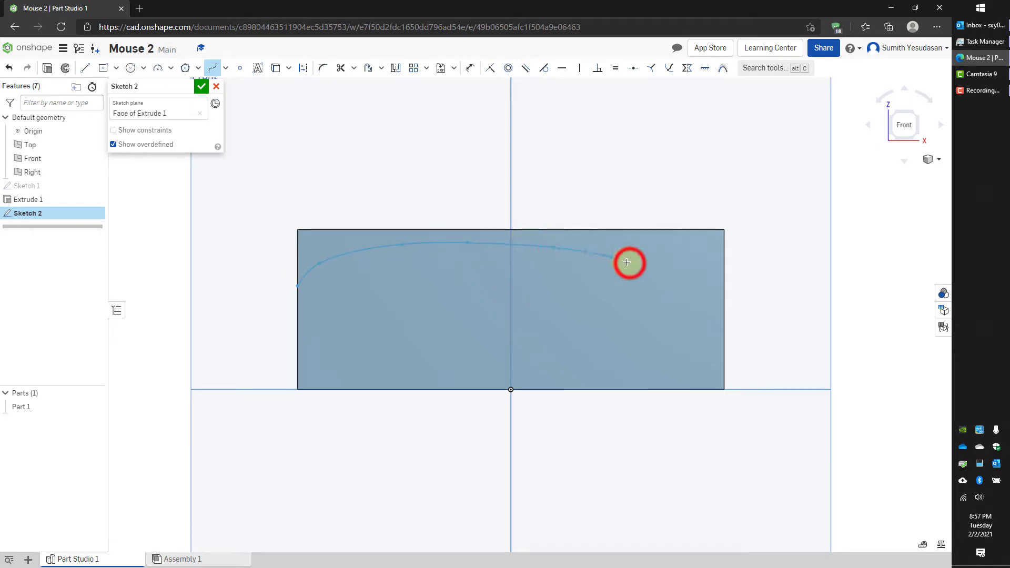
pyautogui.click(683, 278)
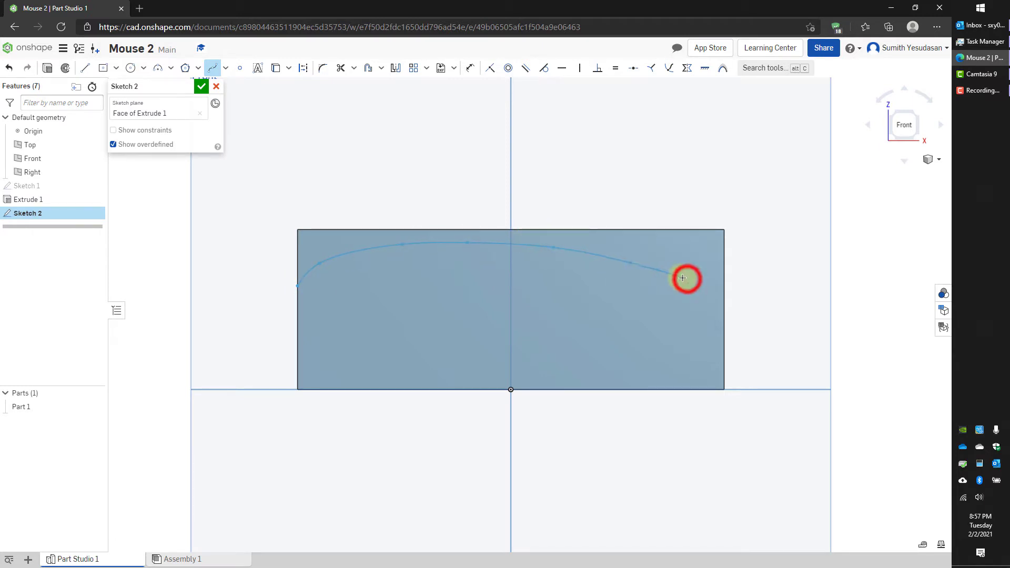
pyautogui.click(726, 292)
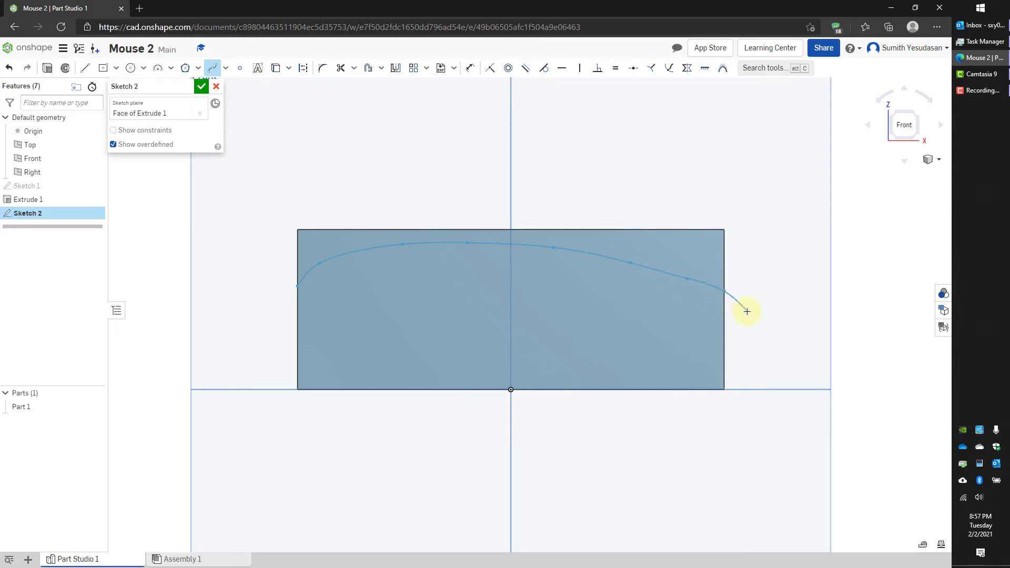
pyautogui.press('Escape')
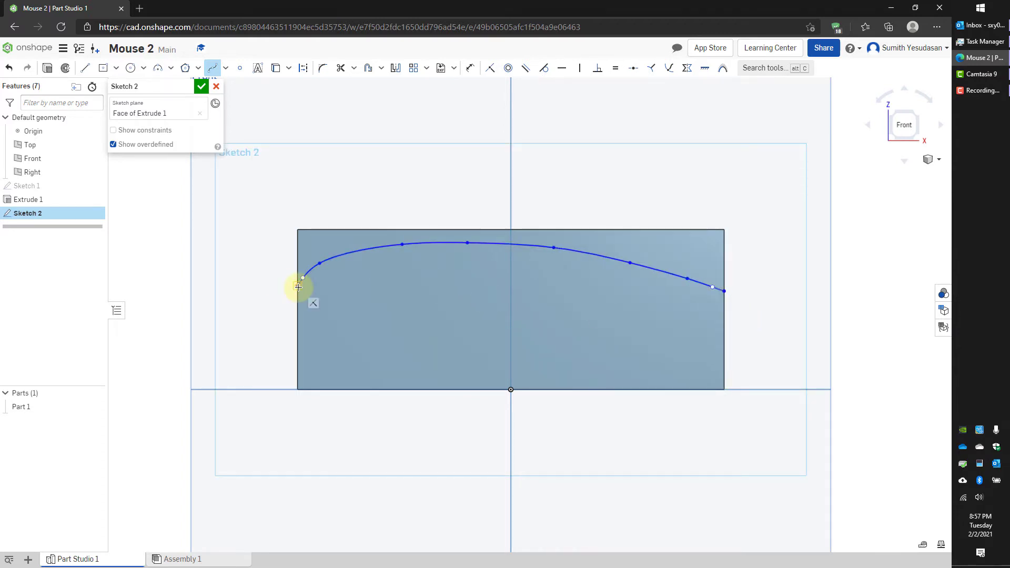
# Step: Move the handle at the spline's left end onto the block's left edge so the curve starts vertically
pyautogui.scroll(-3, 298, 276)
pyautogui.scroll(6, 291, 273)
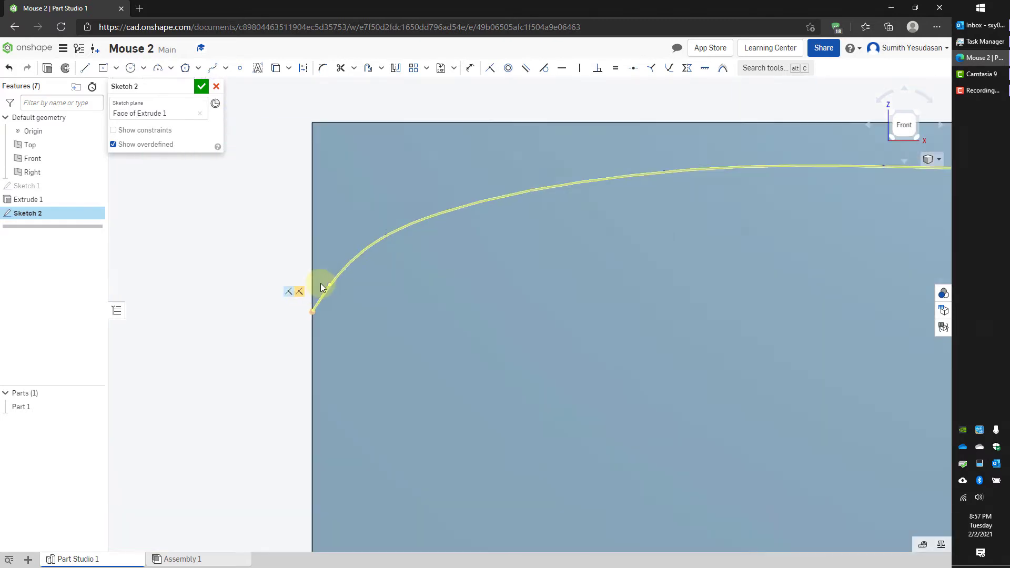
pyautogui.moveTo(330, 285); pyautogui.dragTo(314, 273)
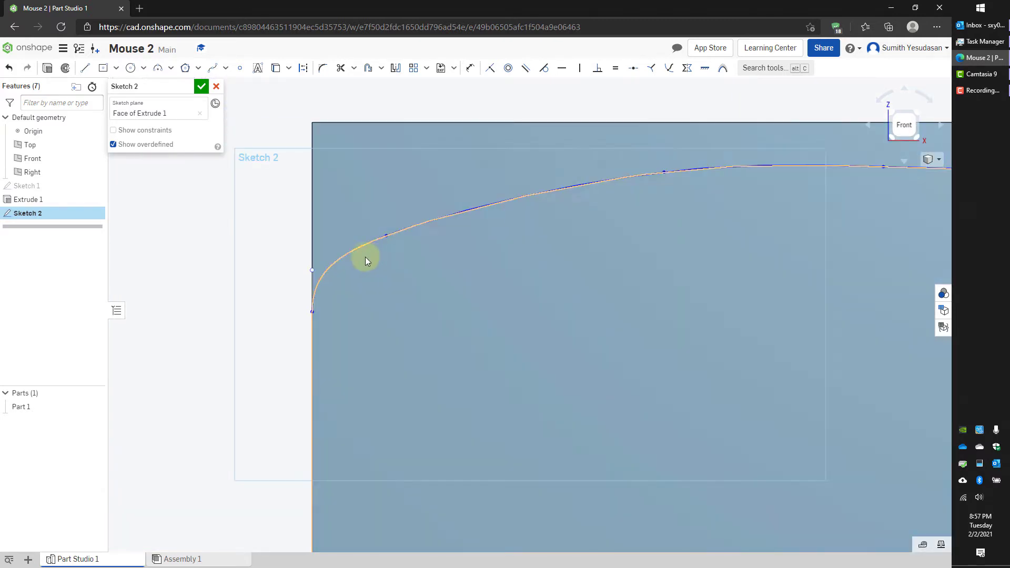
pyautogui.click(311, 268)
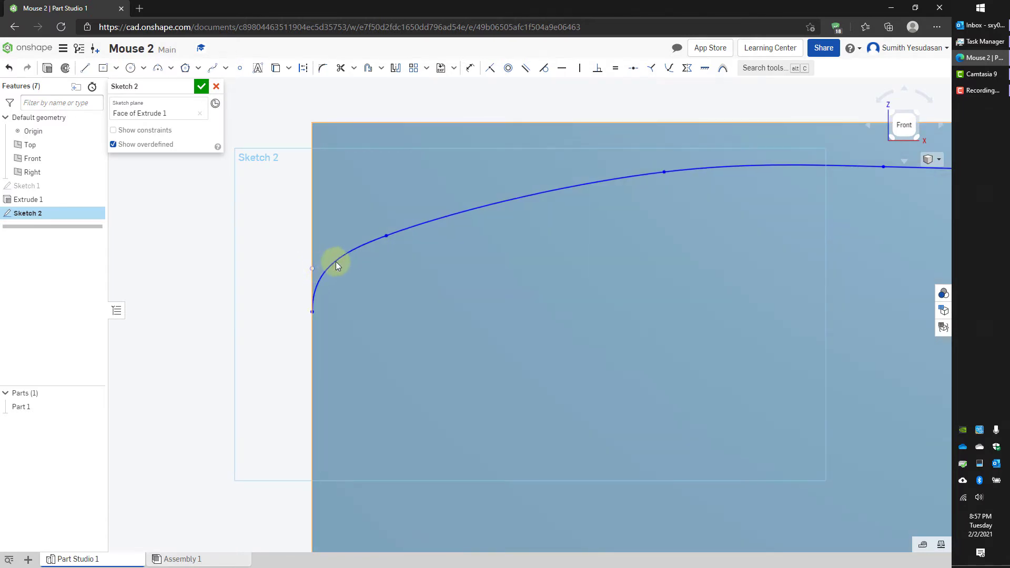
pyautogui.scroll(-4, 385, 235)
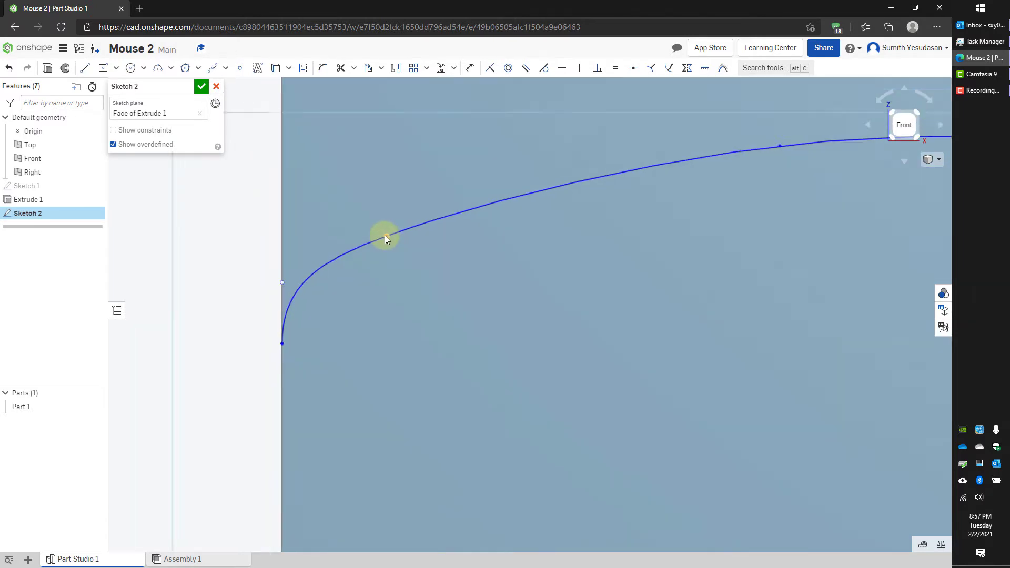
# Step: Move the spline's second, third and fourth points from the left to form a rounded rise and a nearly flat crest
pyautogui.moveTo(385, 236)
pyautogui.mouseDown()
pyautogui.moveTo(384, 224)
pyautogui.moveTo(391, 232)
pyautogui.moveTo(417, 219)
pyautogui.mouseUp()
pyautogui.moveTo(484, 213); pyautogui.dragTo(496, 210)
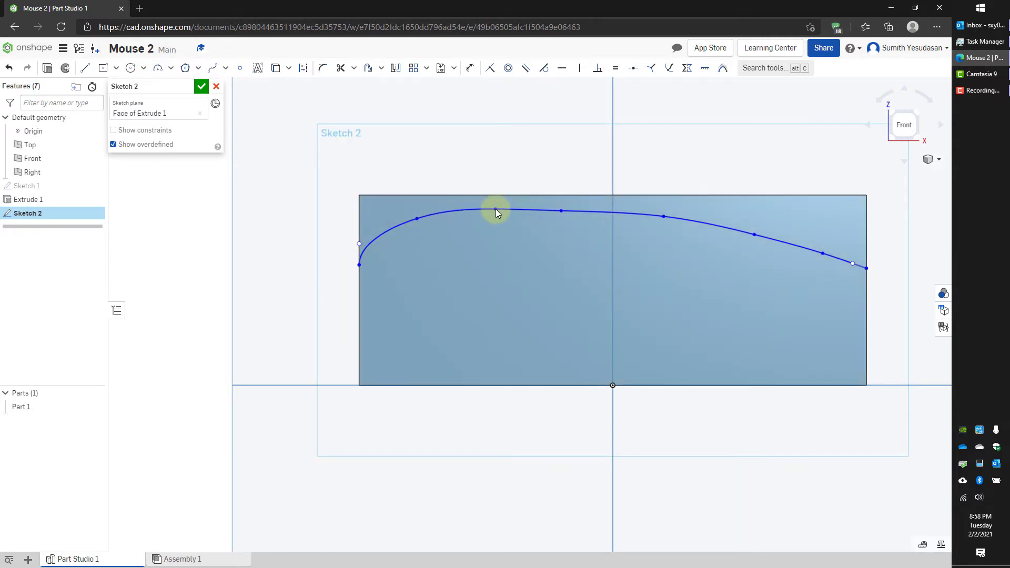
pyautogui.click(561, 210)
pyautogui.moveTo(561, 210); pyautogui.dragTo(583, 211)
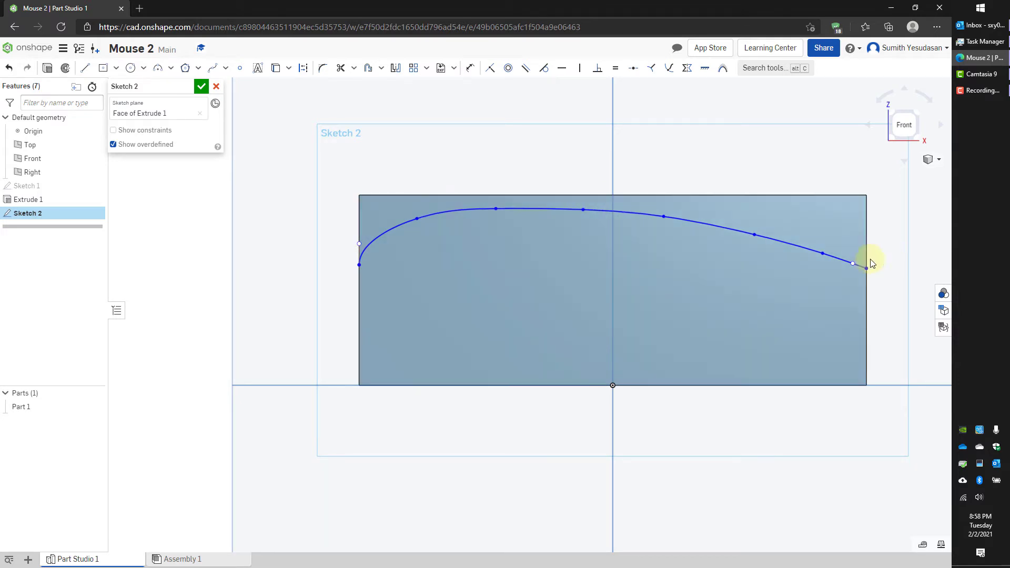
# Step: Lower the spline's right end and the four points before it so the curve slopes down smoothly from the crest
pyautogui.moveTo(853, 264); pyautogui.dragTo(862, 296)
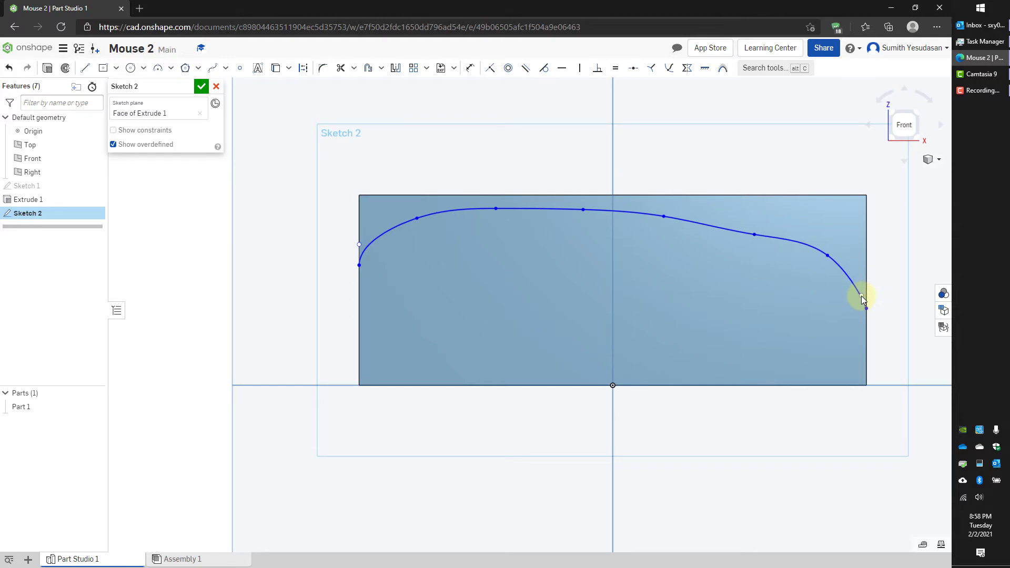
pyautogui.hotkey('ctrl', 'z')
pyautogui.moveTo(826, 256)
pyautogui.mouseDown()
pyautogui.moveTo(823, 273)
pyautogui.moveTo(820, 265)
pyautogui.mouseUp()
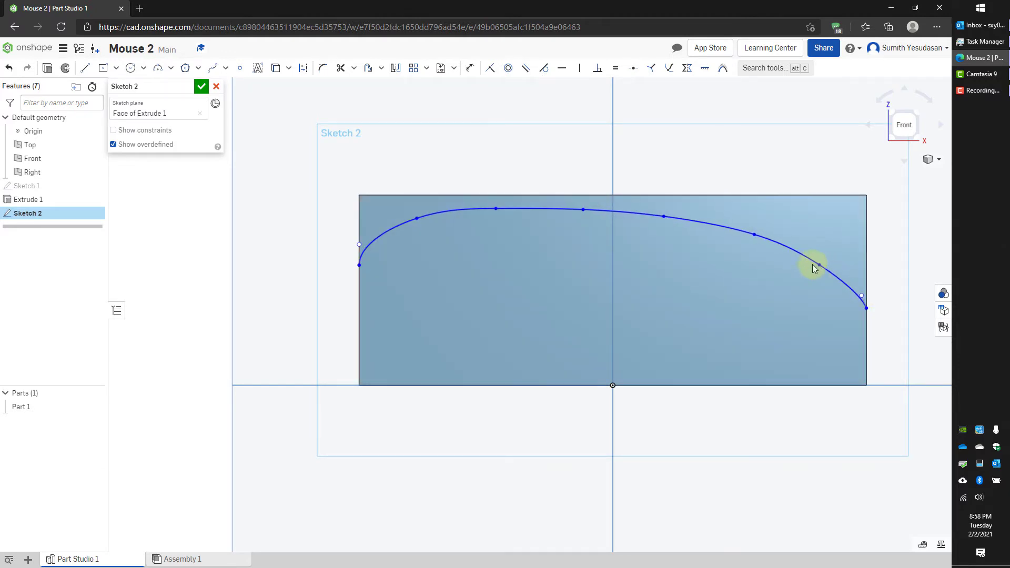
pyautogui.moveTo(756, 235); pyautogui.dragTo(750, 246)
pyautogui.moveTo(662, 216); pyautogui.dragTo(662, 226)
pyautogui.moveTo(584, 209); pyautogui.dragTo(584, 214)
pyautogui.moveTo(819, 264); pyautogui.dragTo(816, 273)
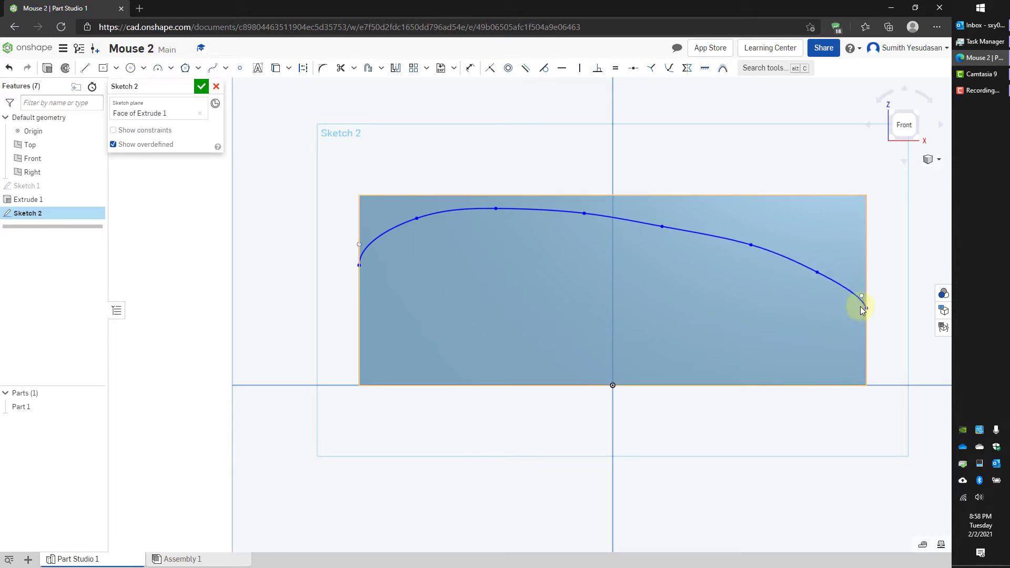
# Step: Adjust the handle at the spline's right end so the curve meets the block's edge diagonally, and finish the sketch
pyautogui.scroll(-5, 862, 301)
pyautogui.scroll(3, 866, 294)
pyautogui.scroll(4, 867, 296)
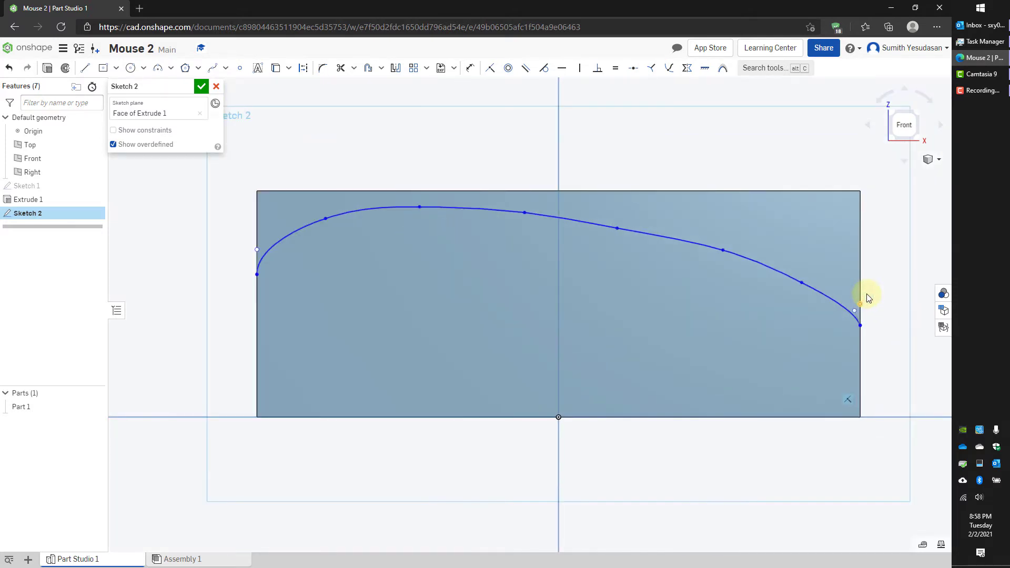
pyautogui.moveTo(841, 321); pyautogui.dragTo(837, 327)
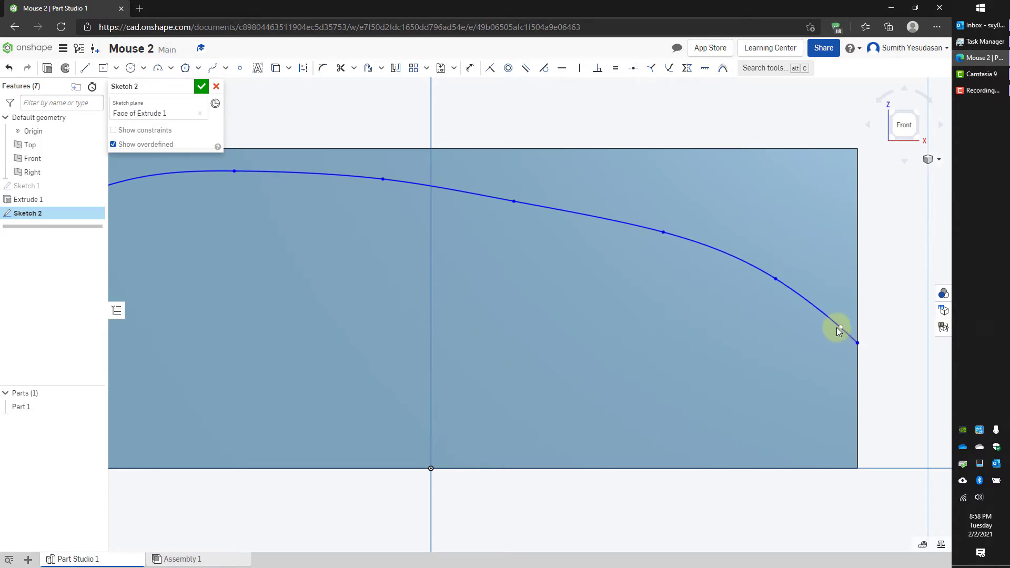
pyautogui.scroll(-4, 739, 304)
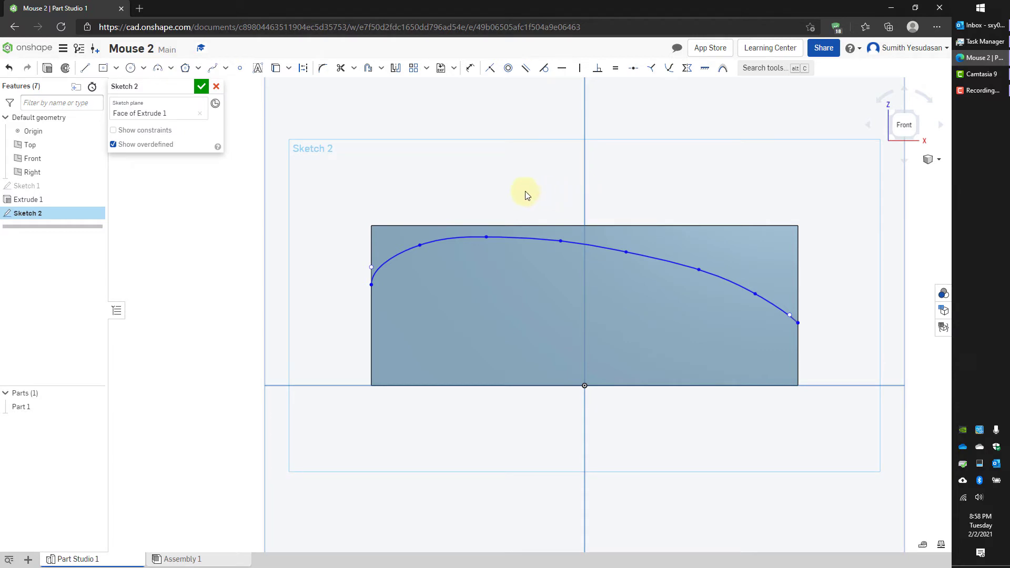
pyautogui.click(201, 86)
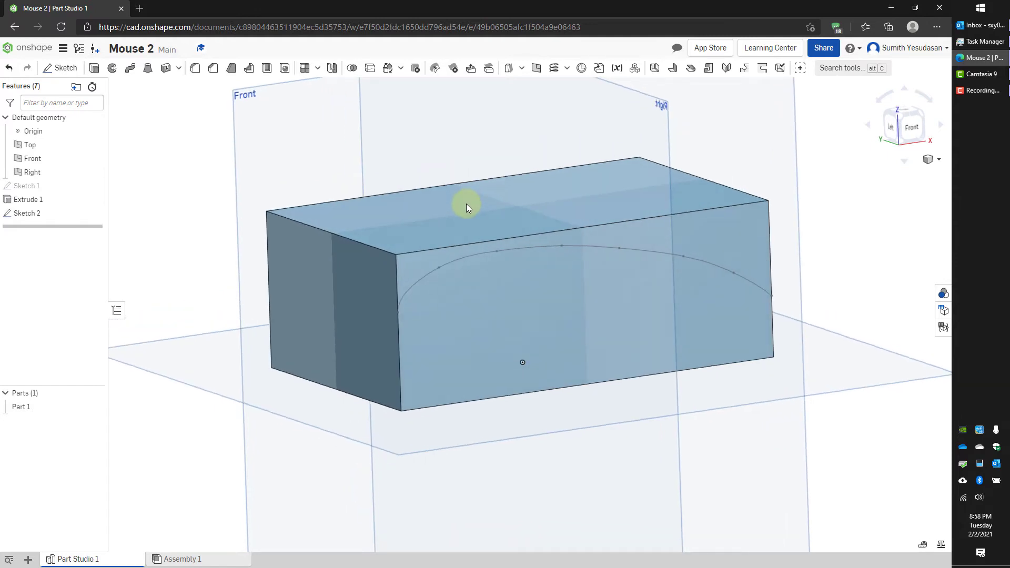
# Step: Sweep the sketched spline as a new surface along the block's short top edge at its left end
pyautogui.scroll(-2, 466, 204)
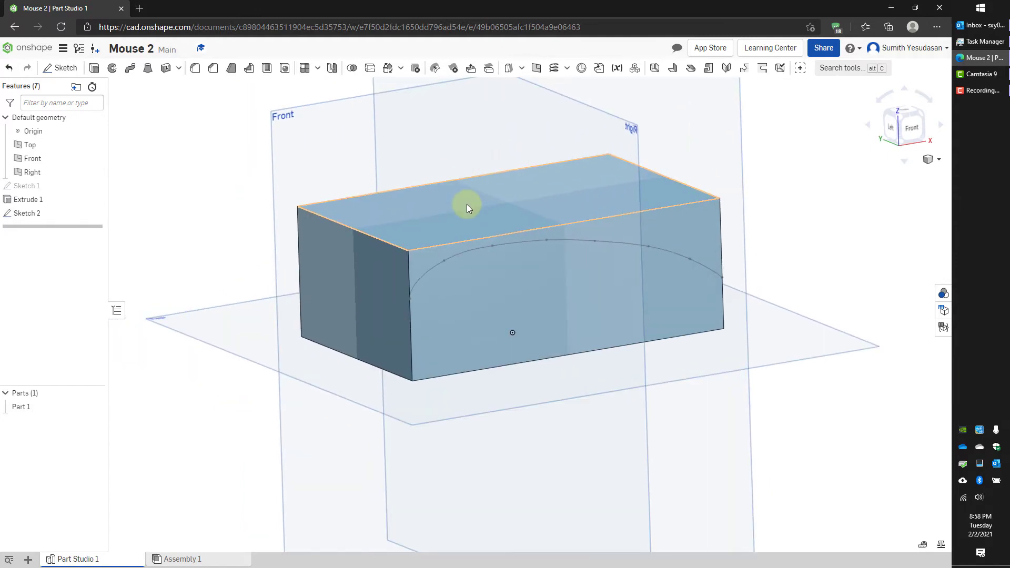
pyautogui.click(130, 73)
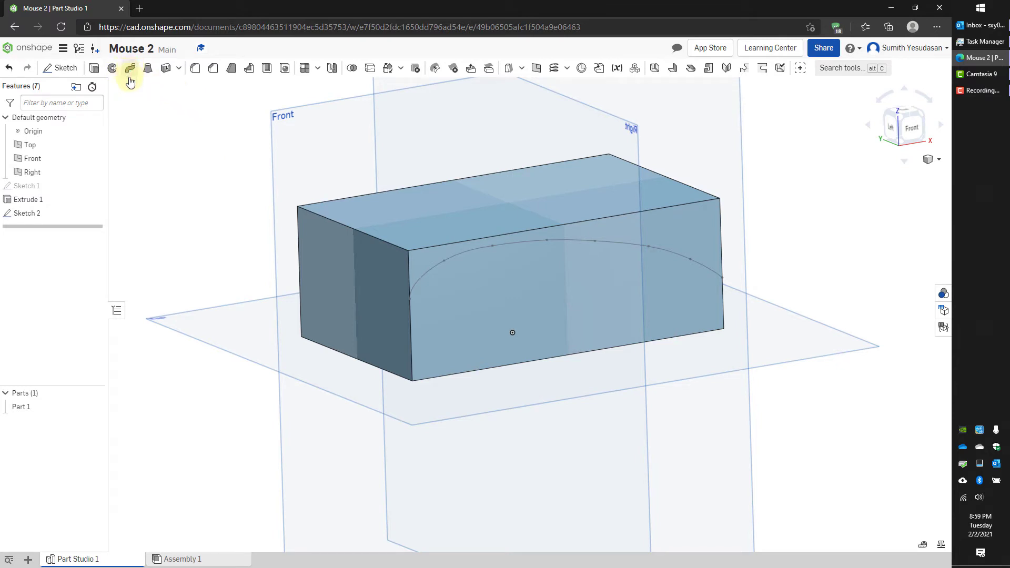
pyautogui.click(189, 102)
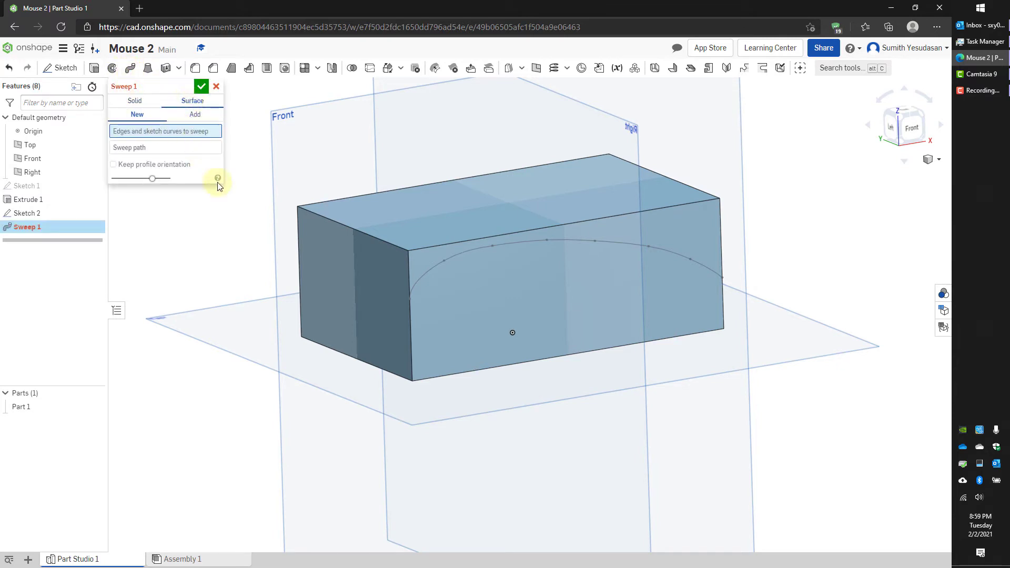
pyautogui.click(458, 255)
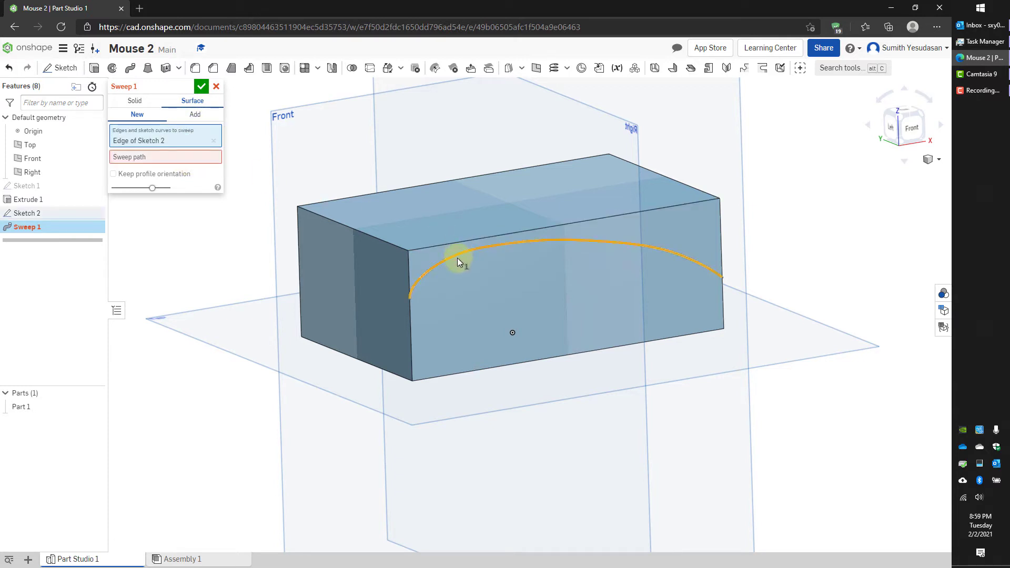
pyautogui.click(179, 157)
pyautogui.click(355, 229)
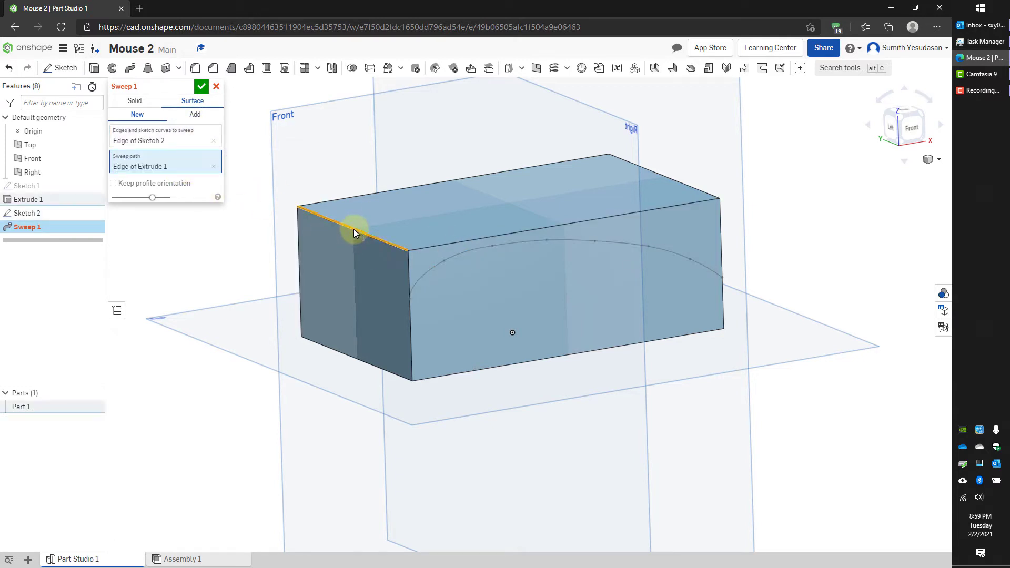
pyautogui.click(200, 90)
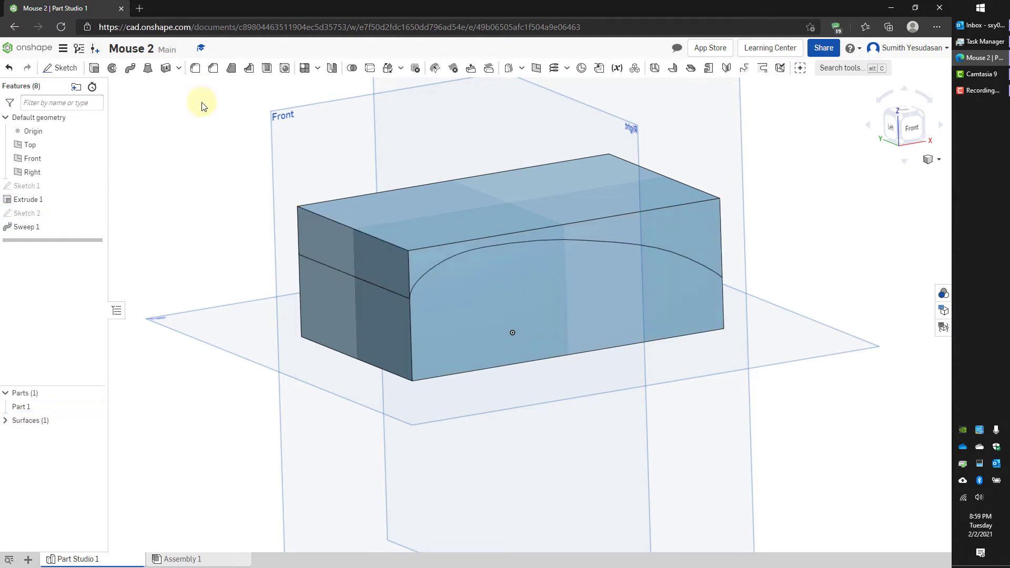
# Step: Split the block into two parts using the swept surface as the cutting entity
pyautogui.moveTo(295, 230); pyautogui.dragTo(267, 236, button='right')
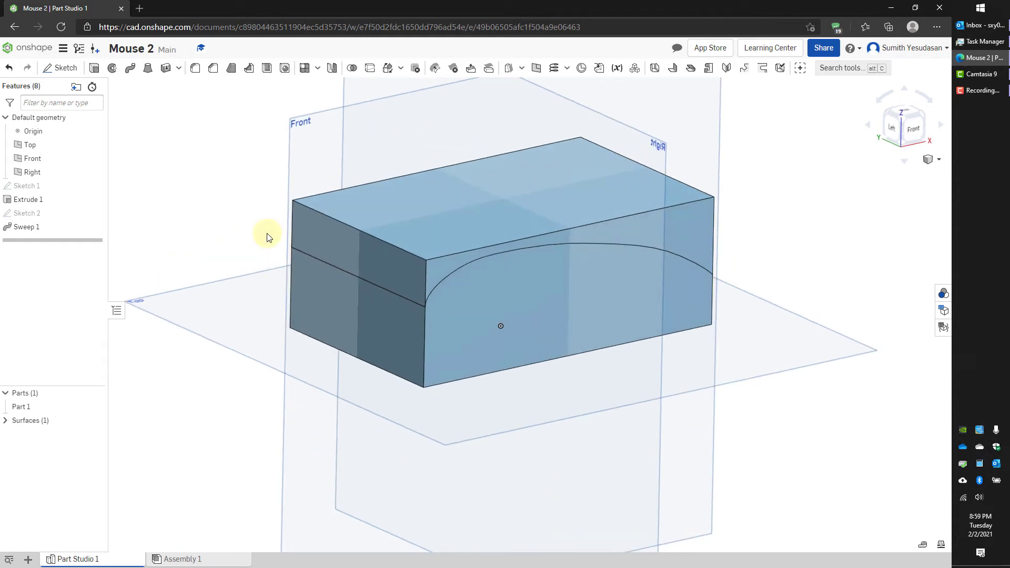
pyautogui.click(371, 71)
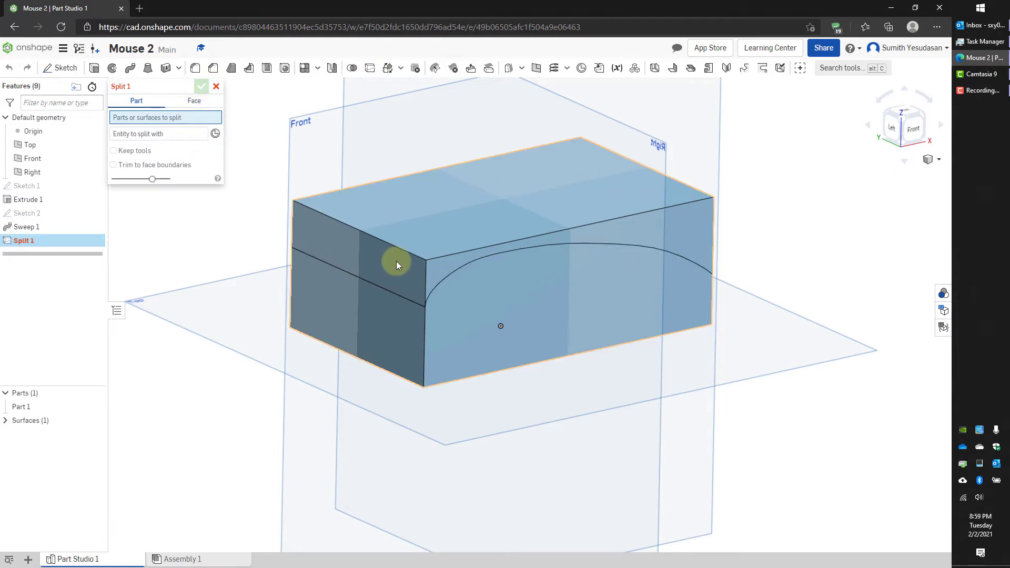
pyautogui.click(487, 298)
pyautogui.click(177, 145)
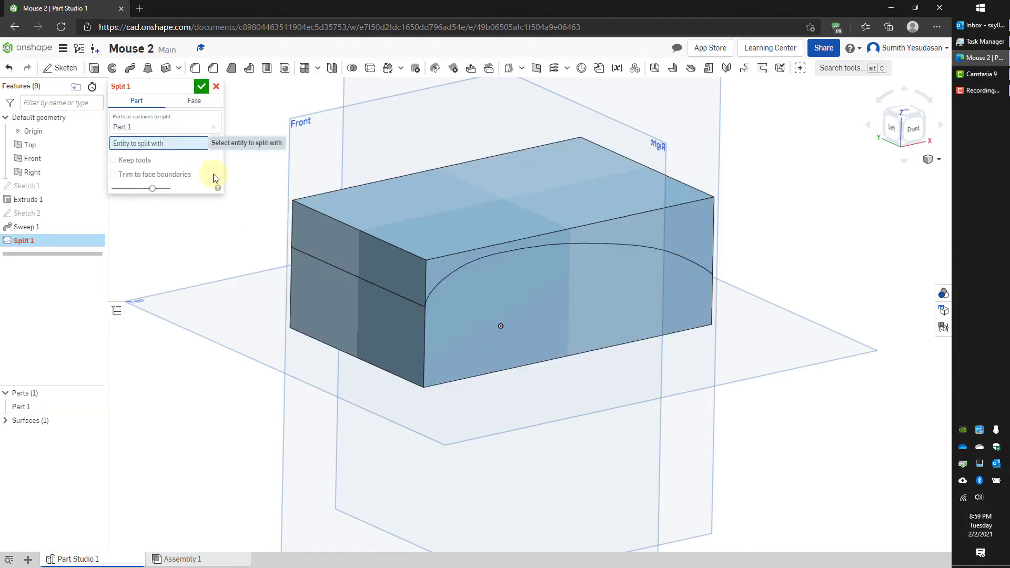
pyautogui.click(444, 279)
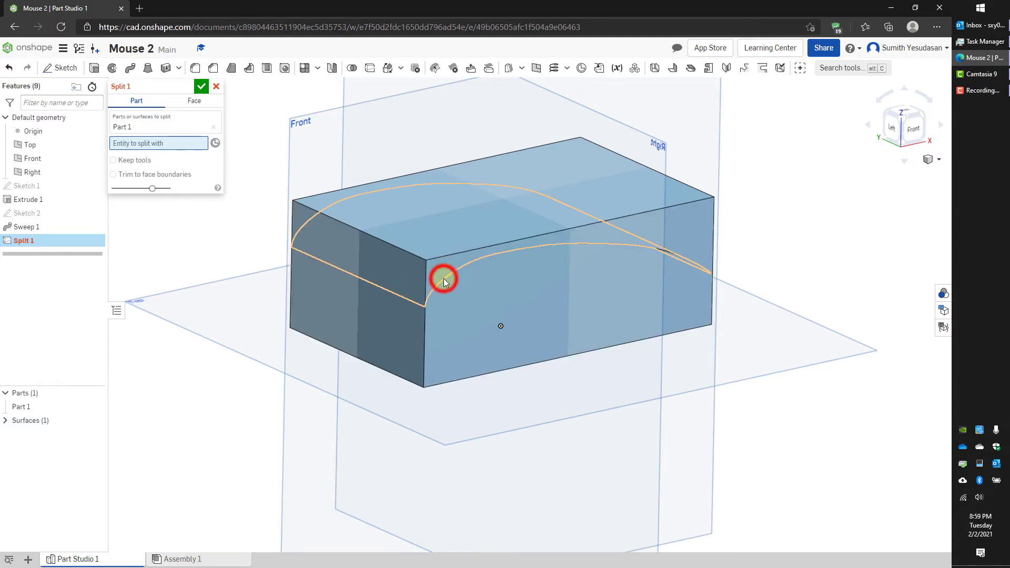
pyautogui.click(201, 86)
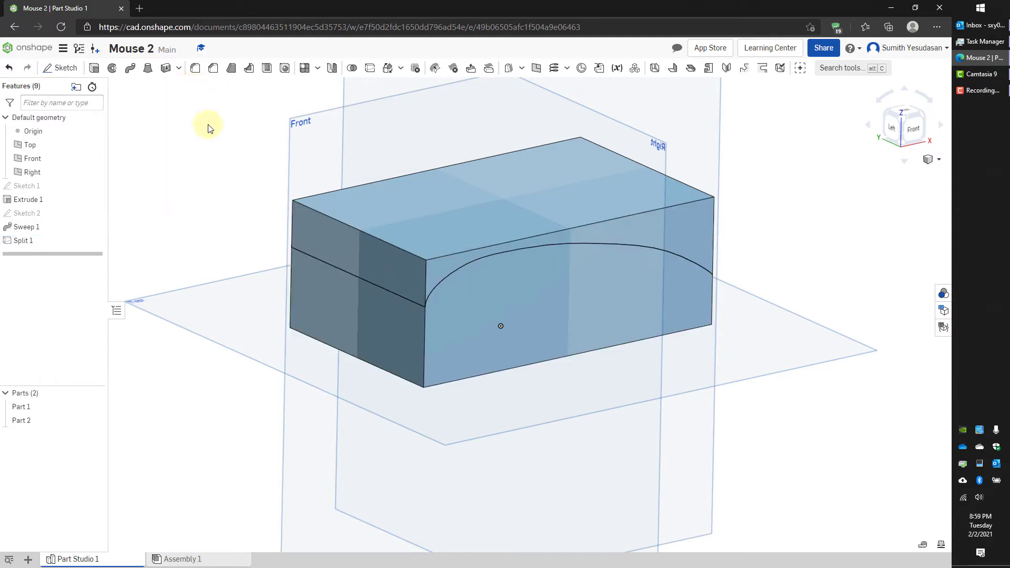
# Step: Delete the upper part above the curved split with the Delete part feature
pyautogui.click(416, 69)
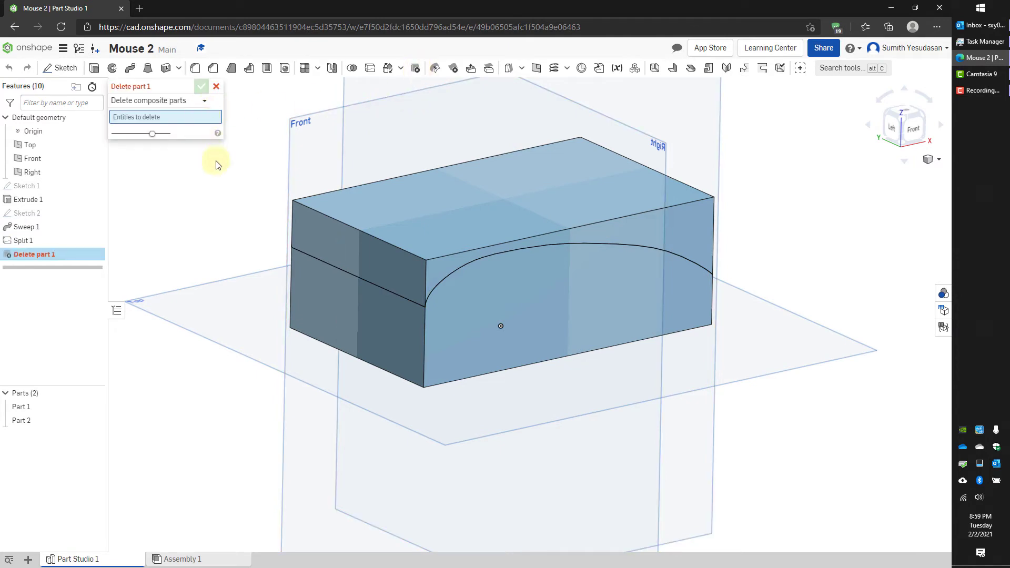
pyautogui.click(339, 241)
pyautogui.click(200, 87)
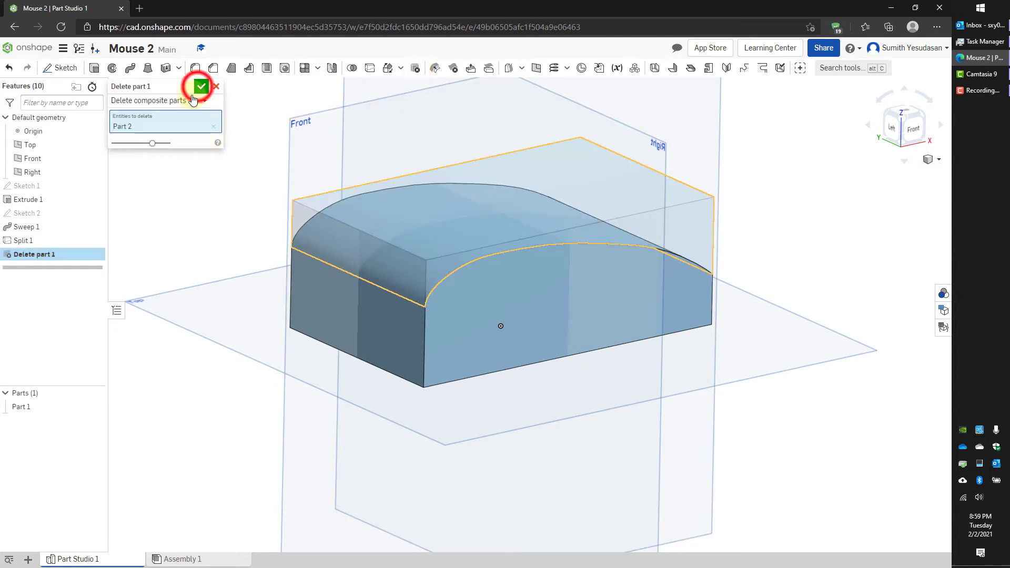
# Step: Start a new sketch on the body's flat bottom face and view it face-on
pyautogui.moveTo(214, 178)
pyautogui.mouseDown(button='right')
pyautogui.moveTo(223, 210)
pyautogui.moveTo(250, 179)
pyautogui.moveTo(294, 193)
pyautogui.moveTo(223, 190)
pyautogui.mouseUp(button='right')
pyautogui.moveTo(216, 190); pyautogui.dragTo(252, 182, button='right')
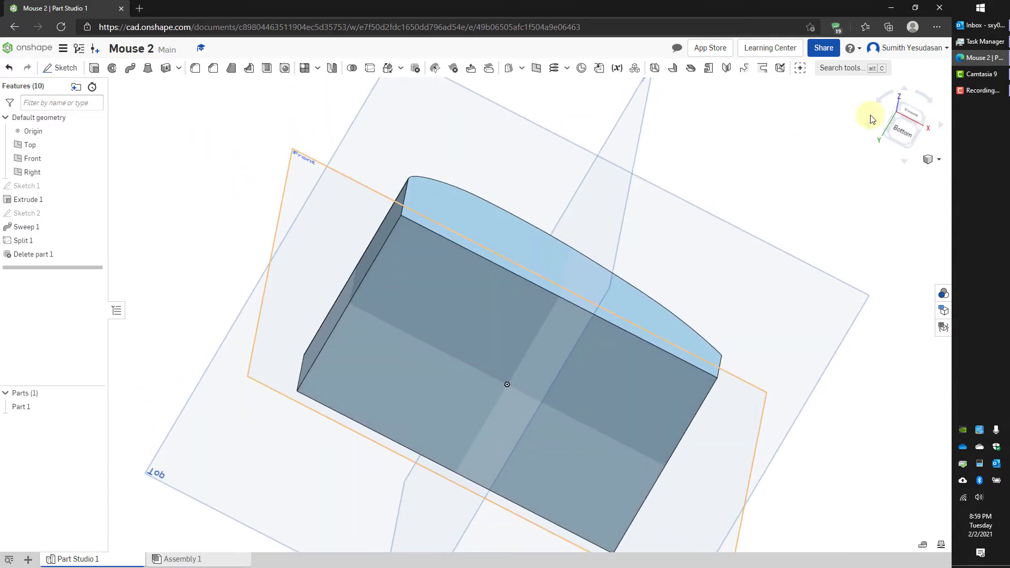
pyautogui.click(904, 135)
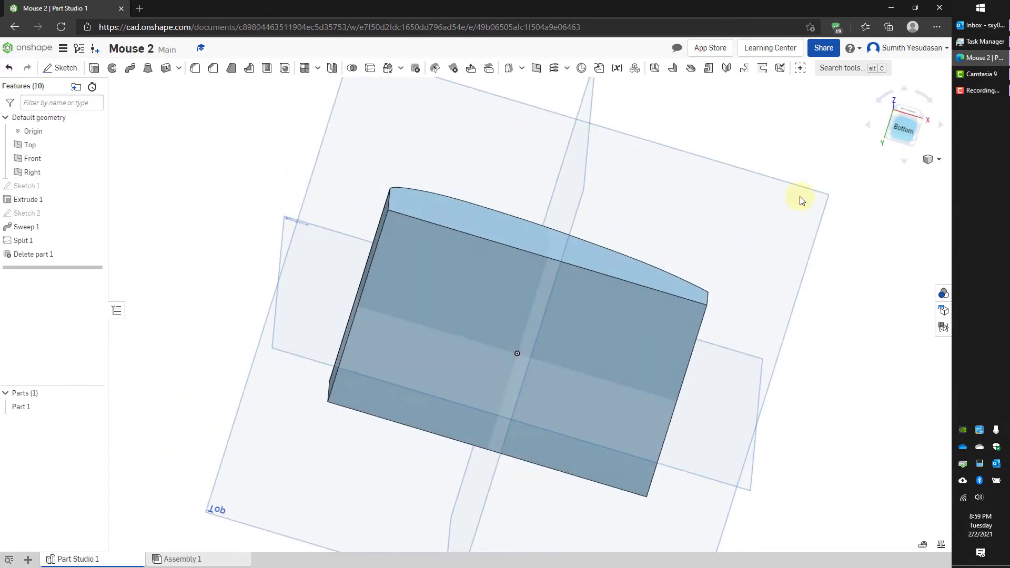
pyautogui.click(69, 69)
pyautogui.click(485, 295)
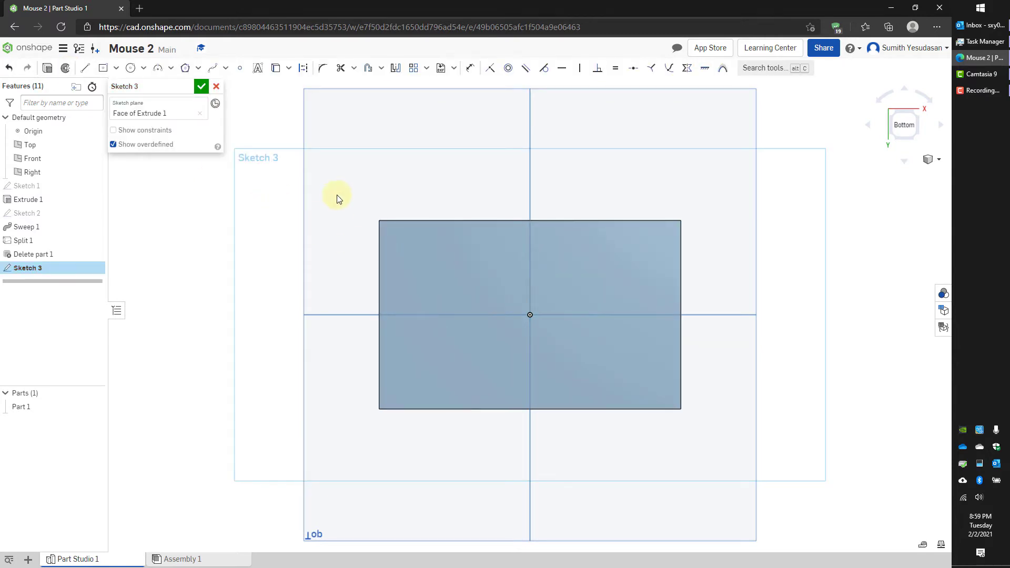
pyautogui.moveTo(337, 198); pyautogui.dragTo(348, 212, button='right')
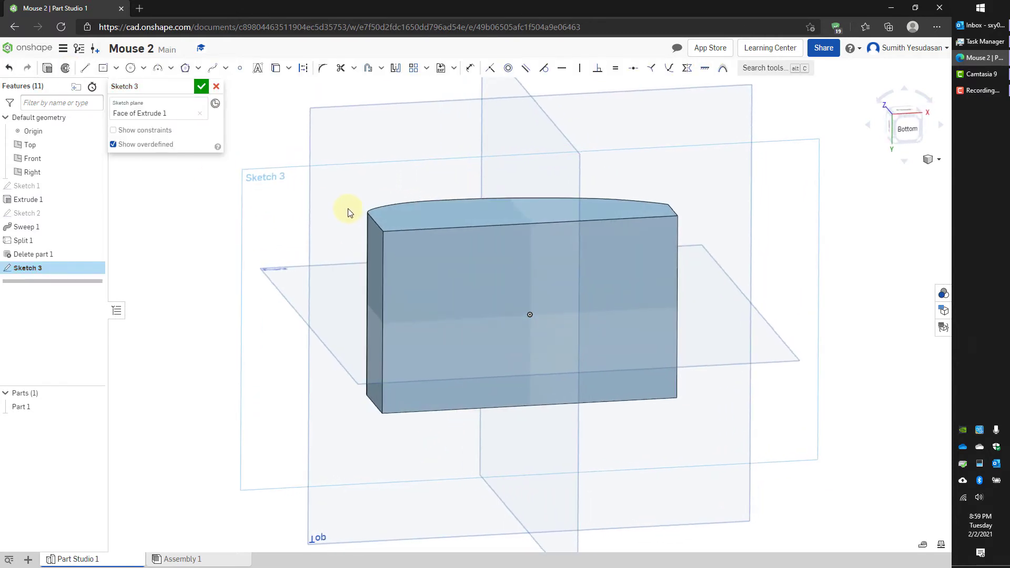
pyautogui.click(915, 132)
pyautogui.scroll(-2, 514, 216)
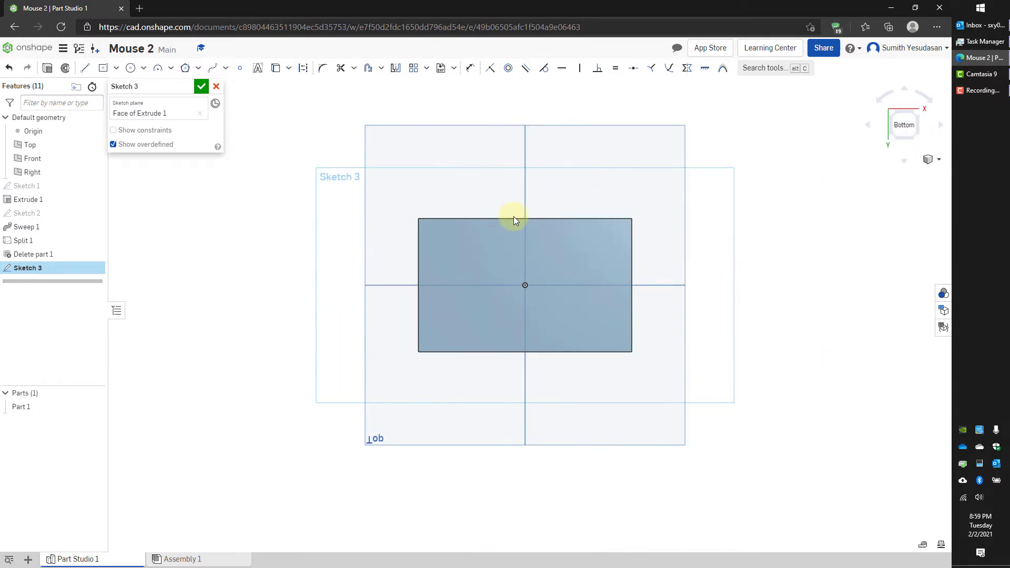
pyautogui.scroll(4, 513, 216)
pyautogui.moveTo(504, 191); pyautogui.dragTo(489, 147, button='middle')
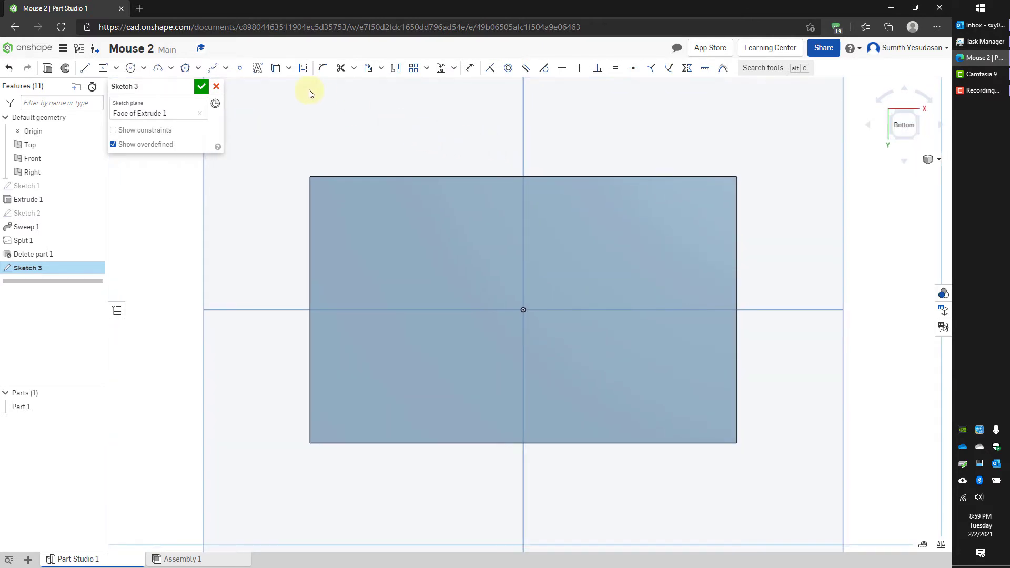
# Step: Draw an eight-point spline from the bottom face's left edge, arching just inside the upper long edge, to its right edge
pyautogui.click(214, 70)
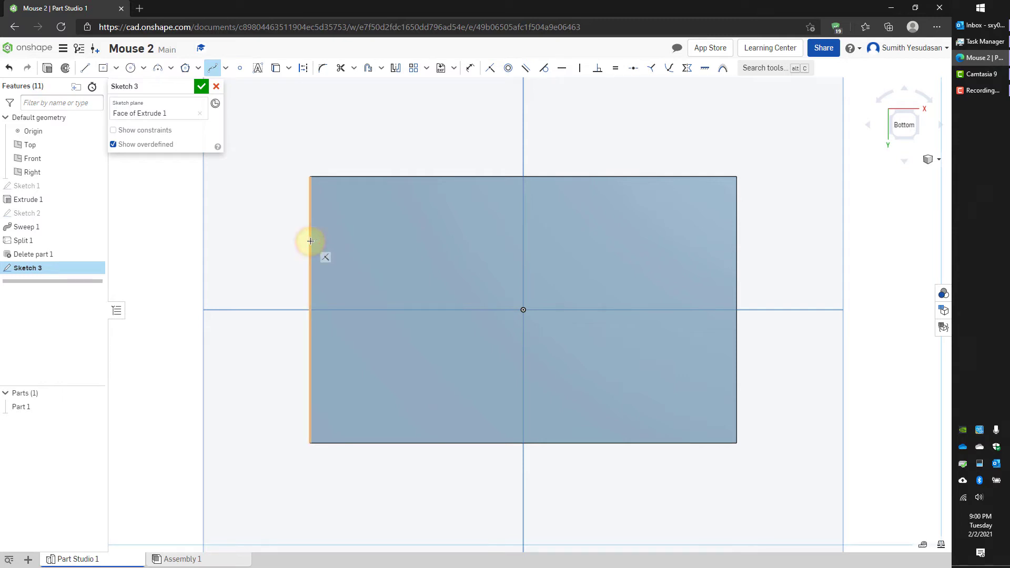
pyautogui.click(310, 241)
pyautogui.click(321, 216)
pyautogui.click(376, 195)
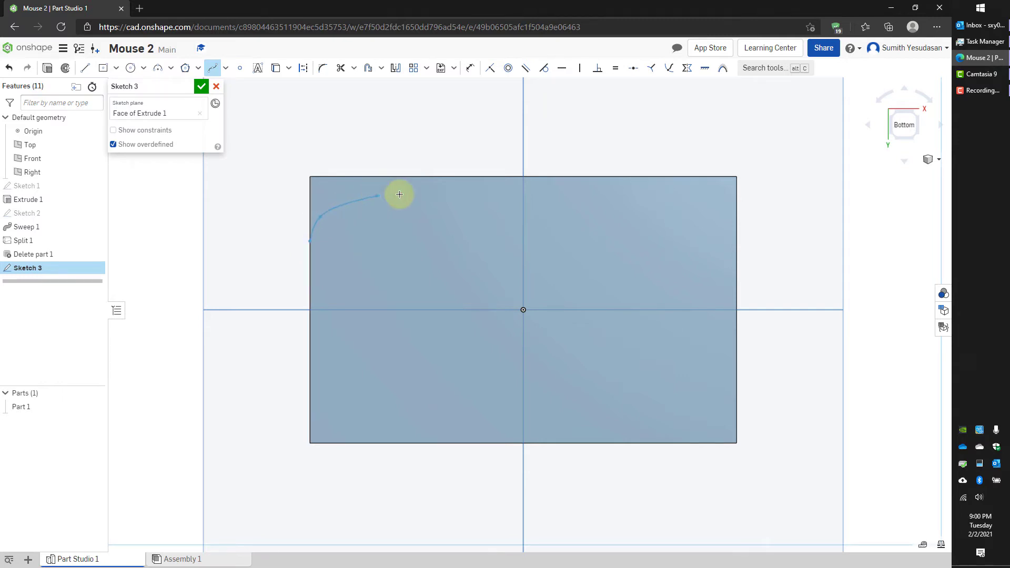
pyautogui.click(463, 193)
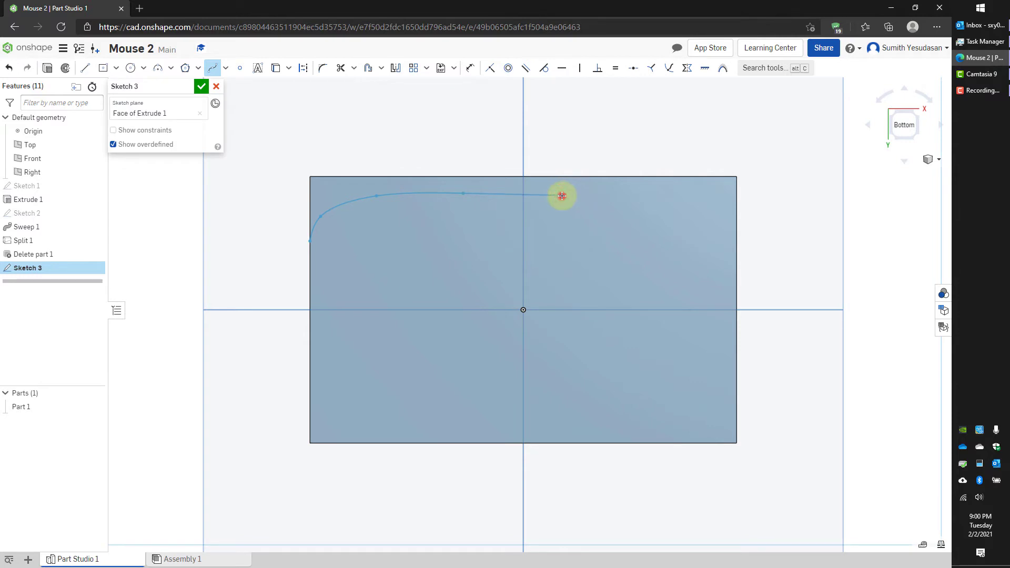
pyautogui.click(562, 196)
pyautogui.click(665, 210)
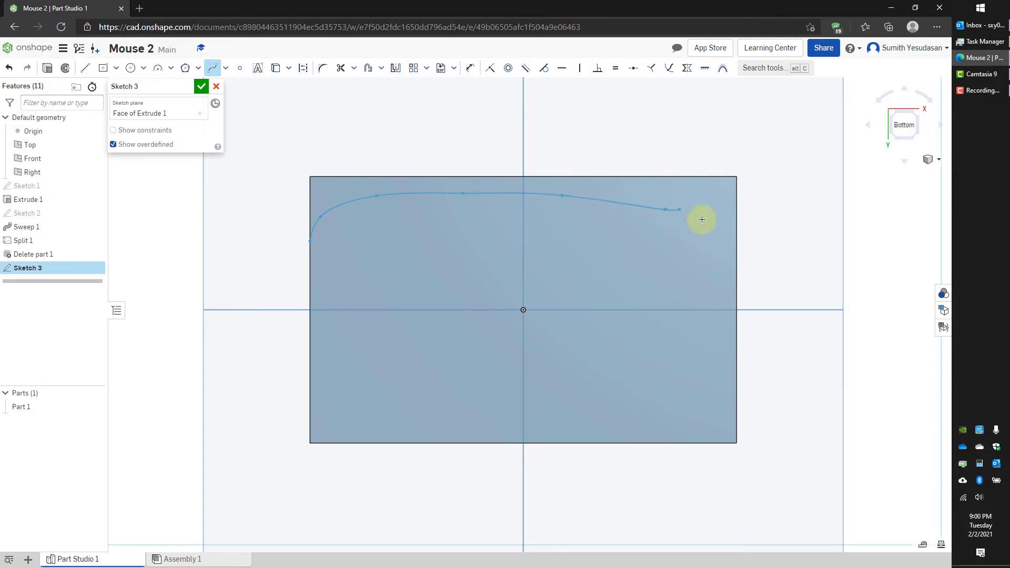
pyautogui.click(737, 270)
pyautogui.press('Escape')
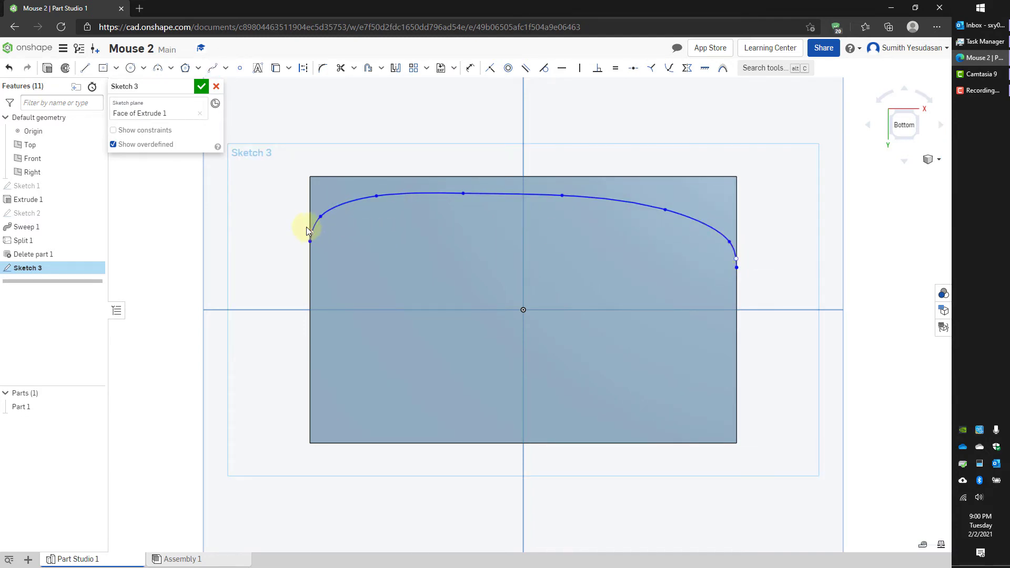
# Step: Move the handle at the new spline's left end closer to the face's left edge so the curve starts nearly vertically
pyautogui.scroll(2, 306, 226)
pyautogui.scroll(-5, 307, 226)
pyautogui.scroll(6, 307, 230)
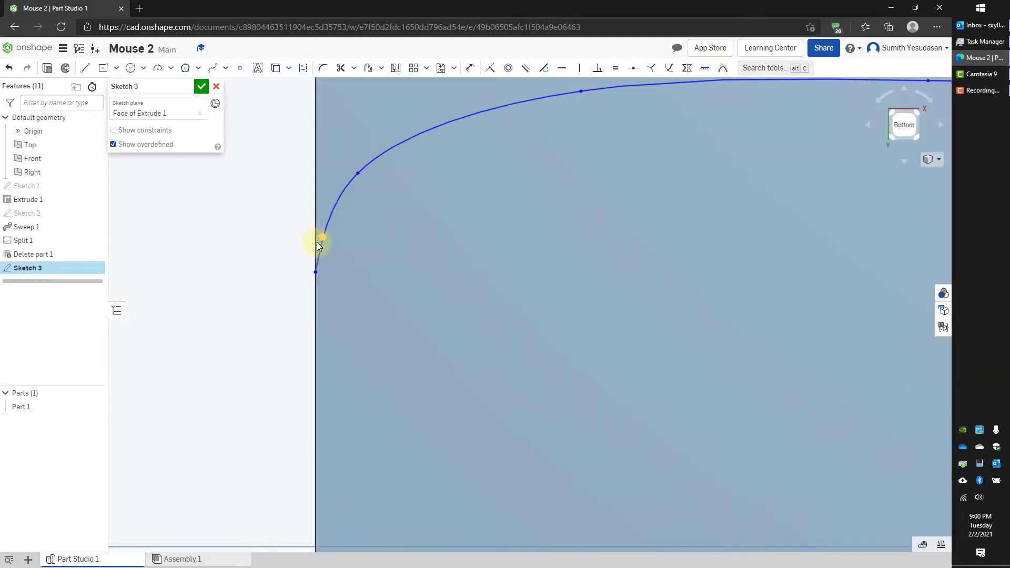
pyautogui.moveTo(324, 234); pyautogui.dragTo(318, 236)
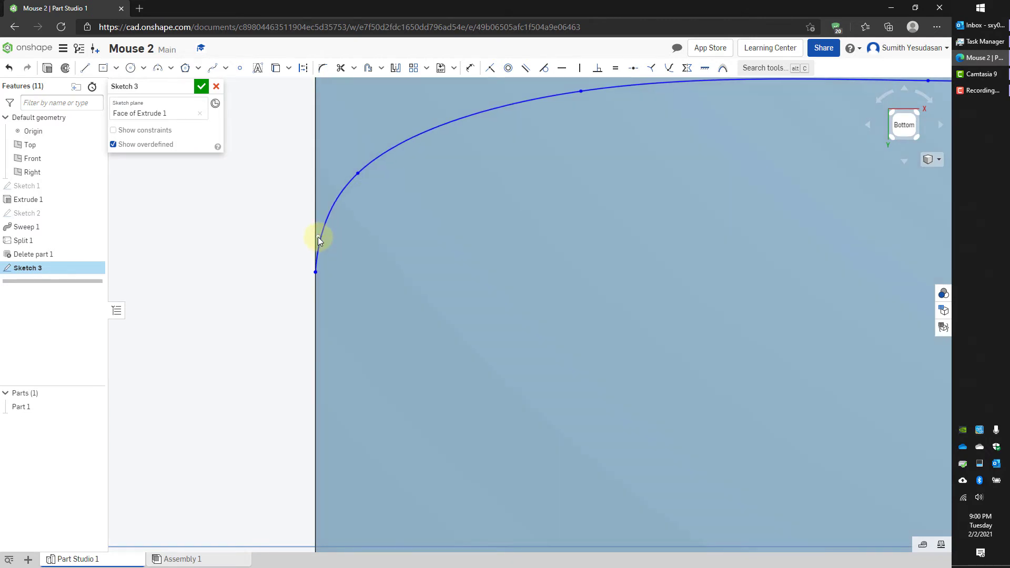
# Step: Mirror the spline across the Front plane to outline the opposite side of the bottom face, and finish the sketch
pyautogui.scroll(-5, 372, 213)
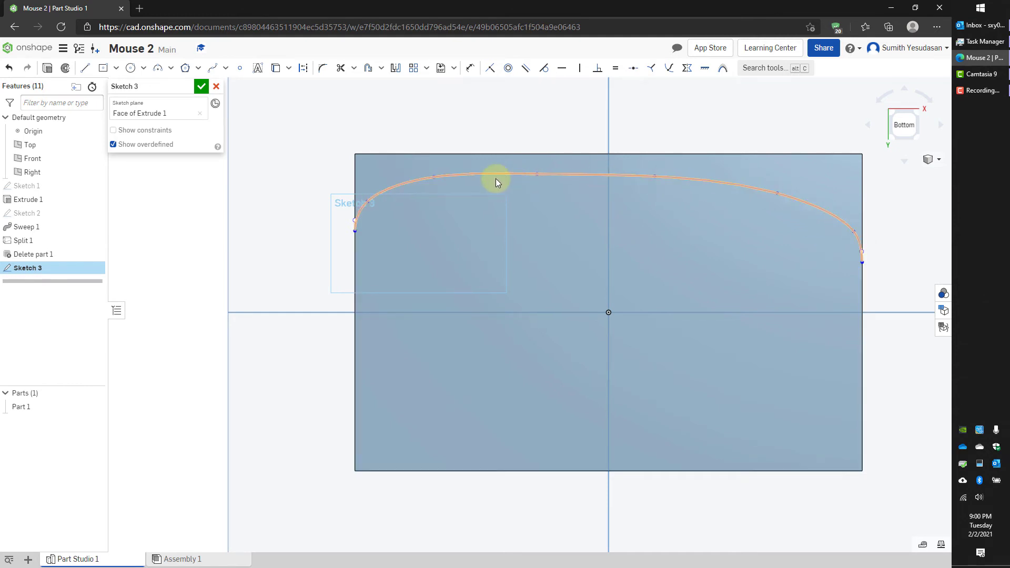
pyautogui.click(396, 72)
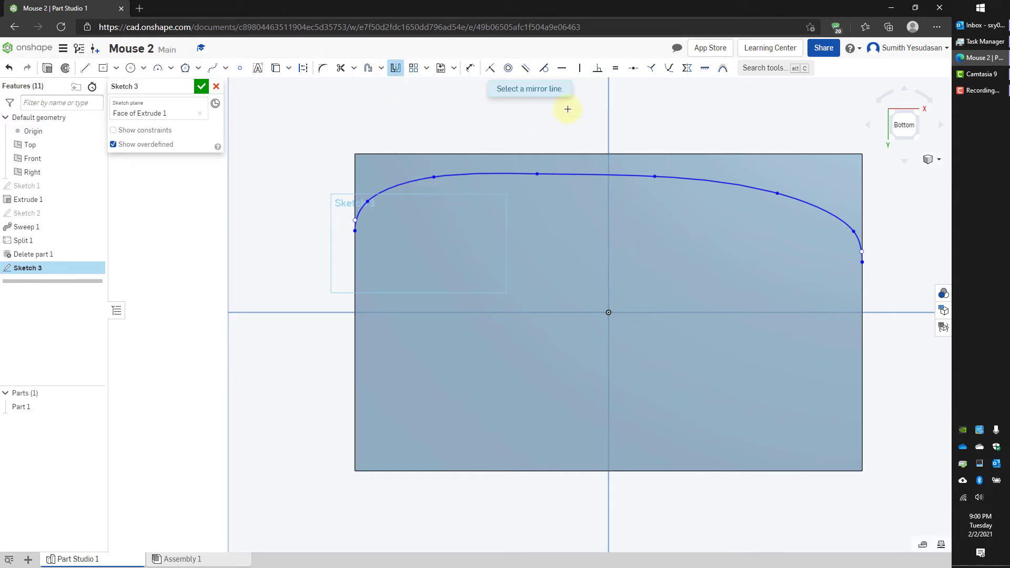
pyautogui.click(668, 312)
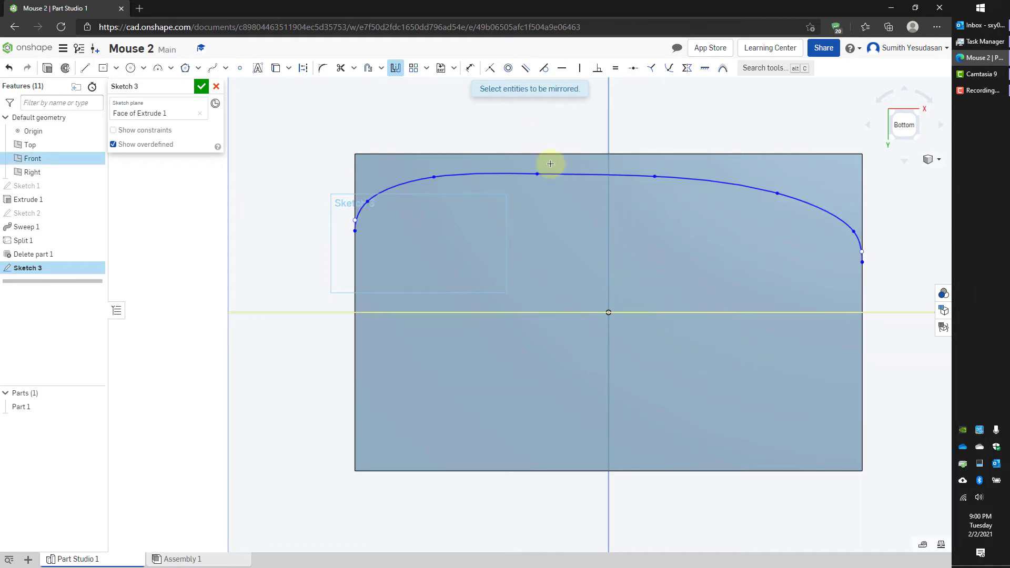
pyautogui.click(552, 173)
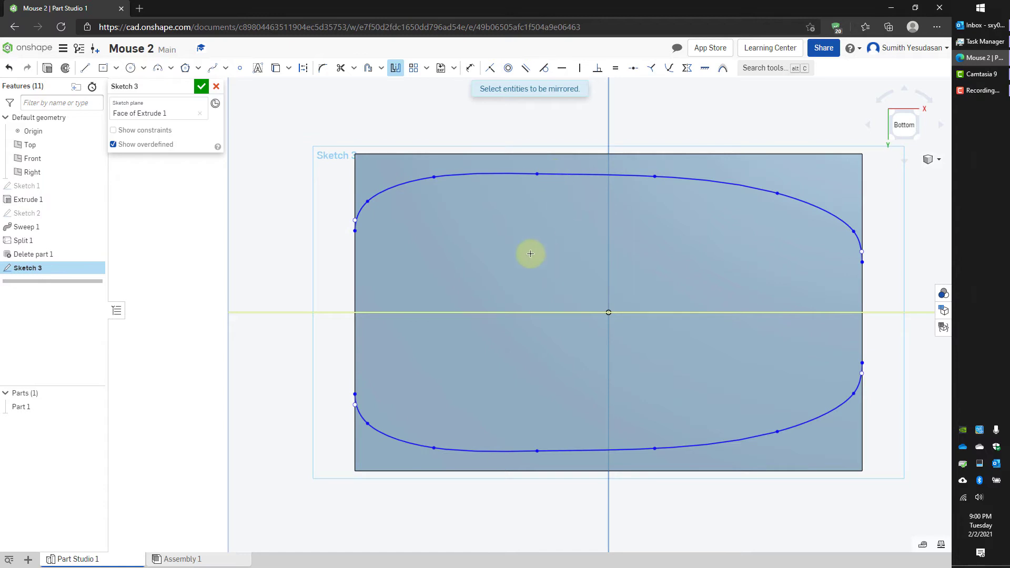
pyautogui.click(202, 87)
# Step: Sketch a vertical line on the body's left end face, running from its bottom front corner up to well above the curved top, and finish the sketch
pyautogui.moveTo(298, 140)
pyautogui.mouseDown(button='right')
pyautogui.moveTo(301, 188)
pyautogui.moveTo(335, 201)
pyautogui.moveTo(317, 175)
pyautogui.moveTo(315, 265)
pyautogui.mouseUp(button='right')
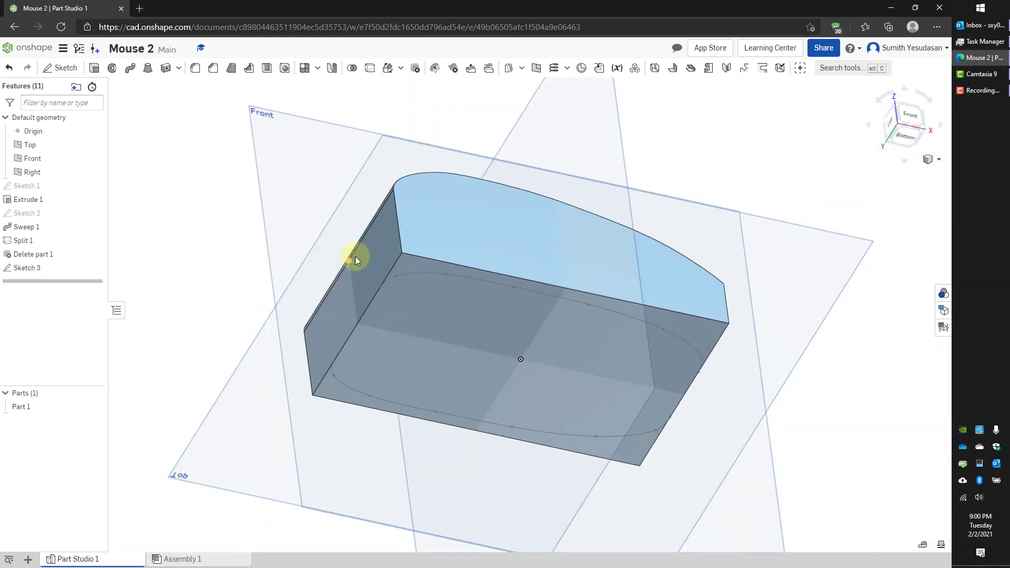
pyautogui.click(66, 67)
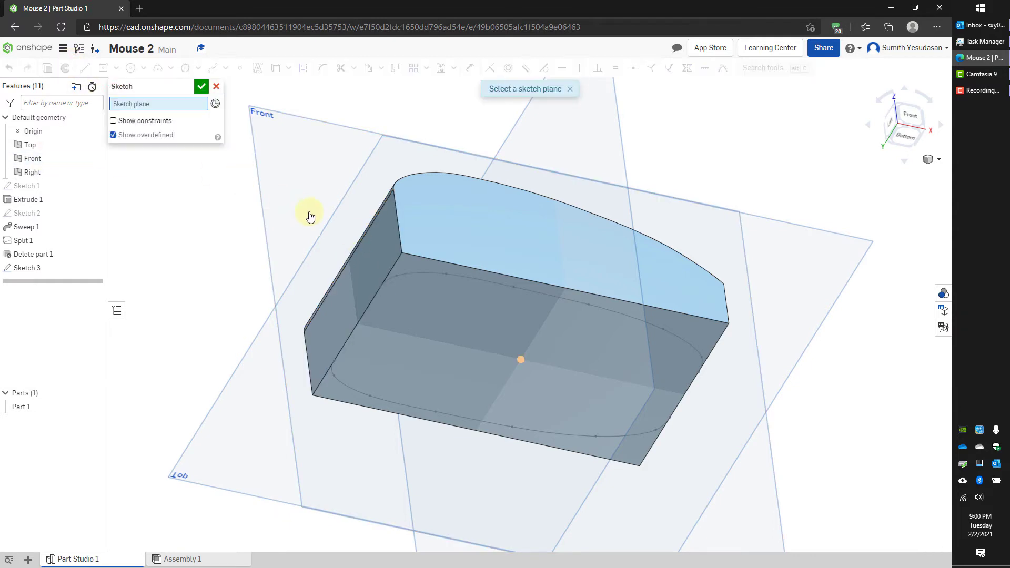
pyautogui.click(394, 239)
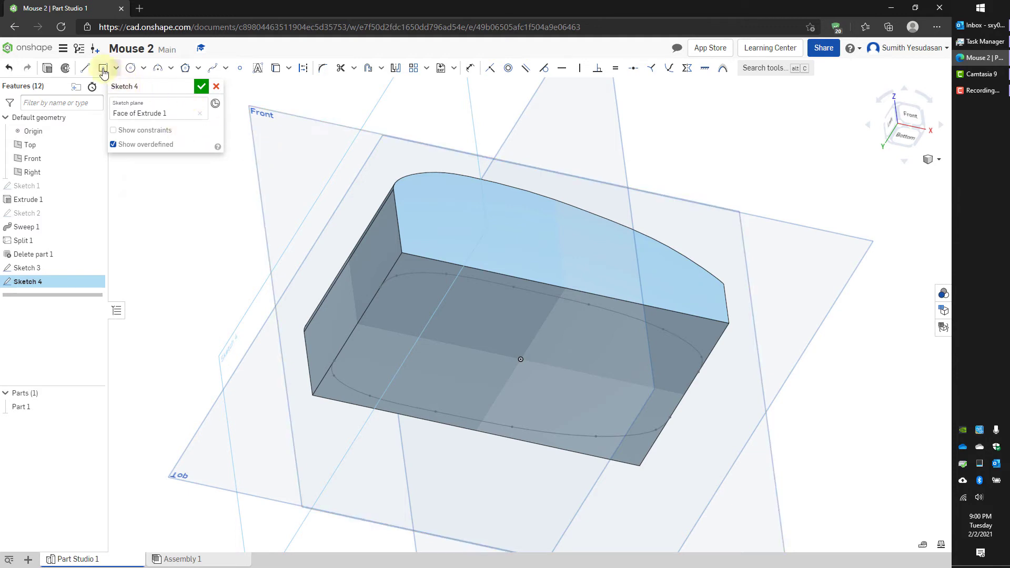
pyautogui.click(85, 67)
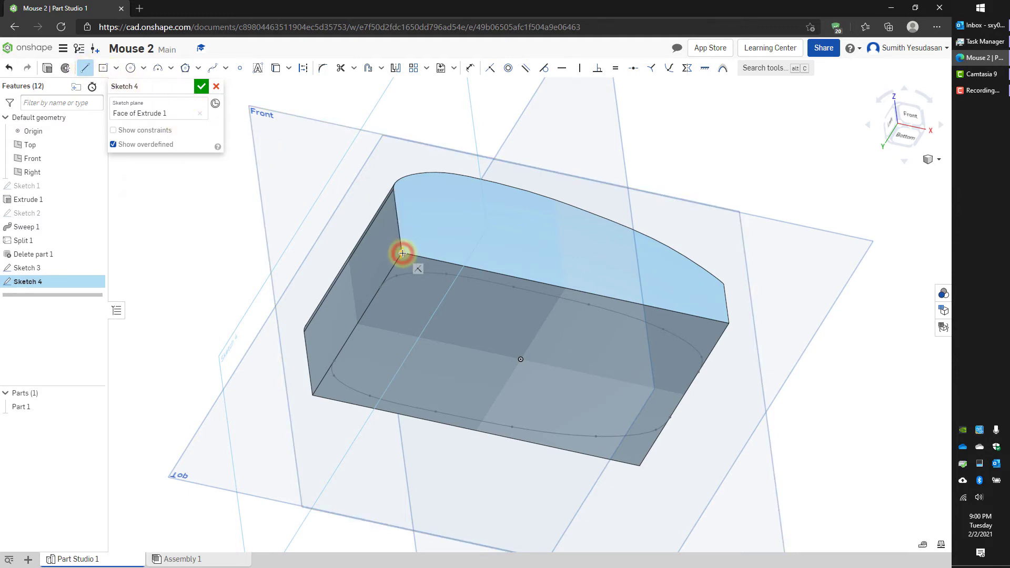
pyautogui.click(403, 253)
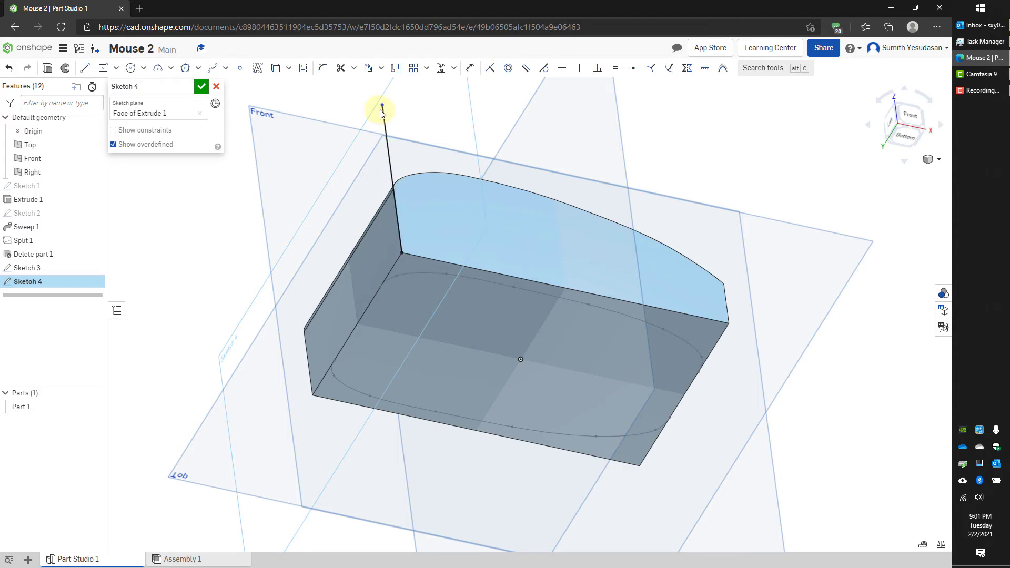
pyautogui.moveTo(428, 144); pyautogui.dragTo(476, 166, button='right')
pyautogui.scroll(-3, 554, 257)
pyautogui.scroll(8, 551, 250)
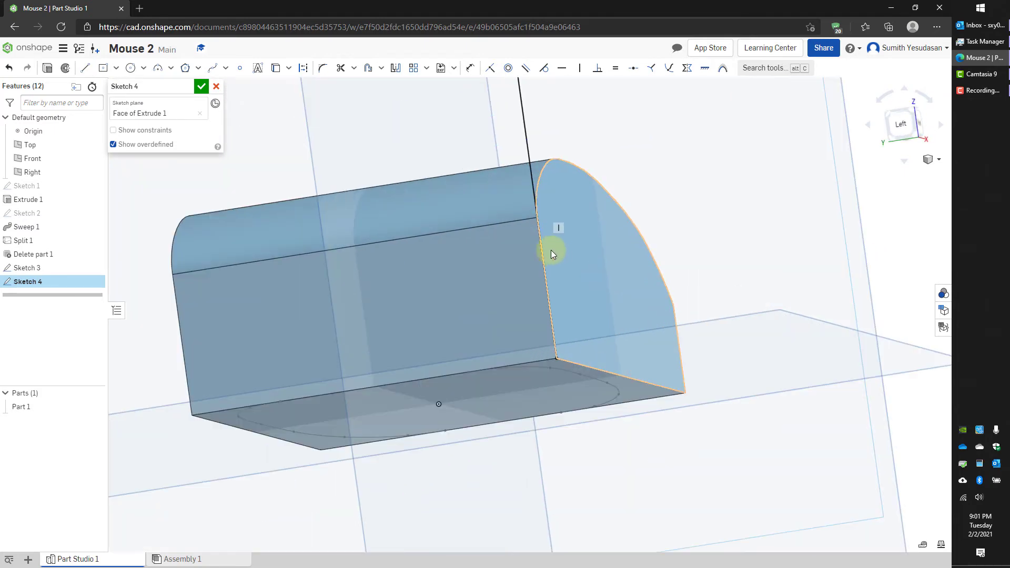
pyautogui.scroll(-10, 516, 188)
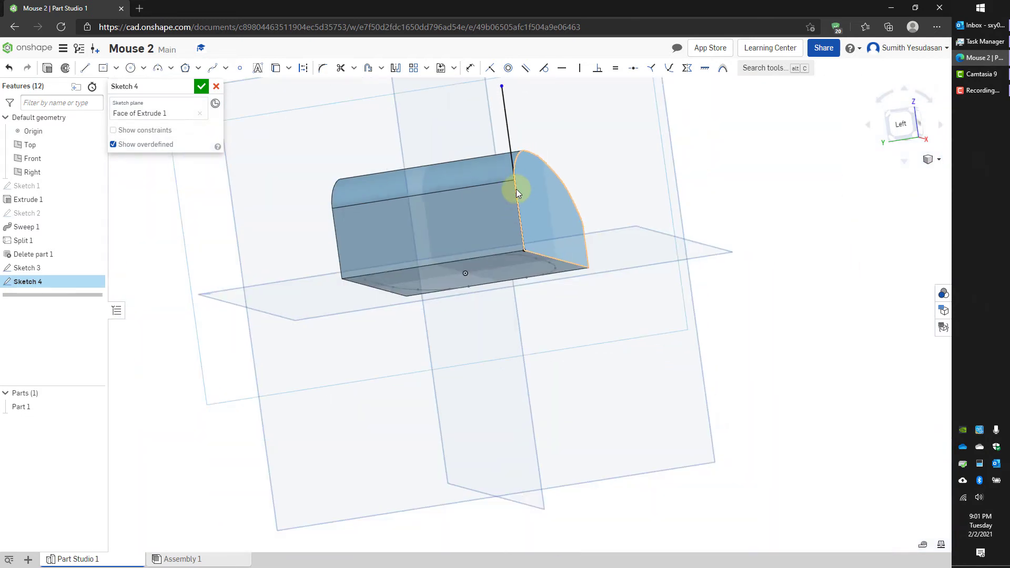
pyautogui.moveTo(584, 283); pyautogui.dragTo(451, 194, button='right')
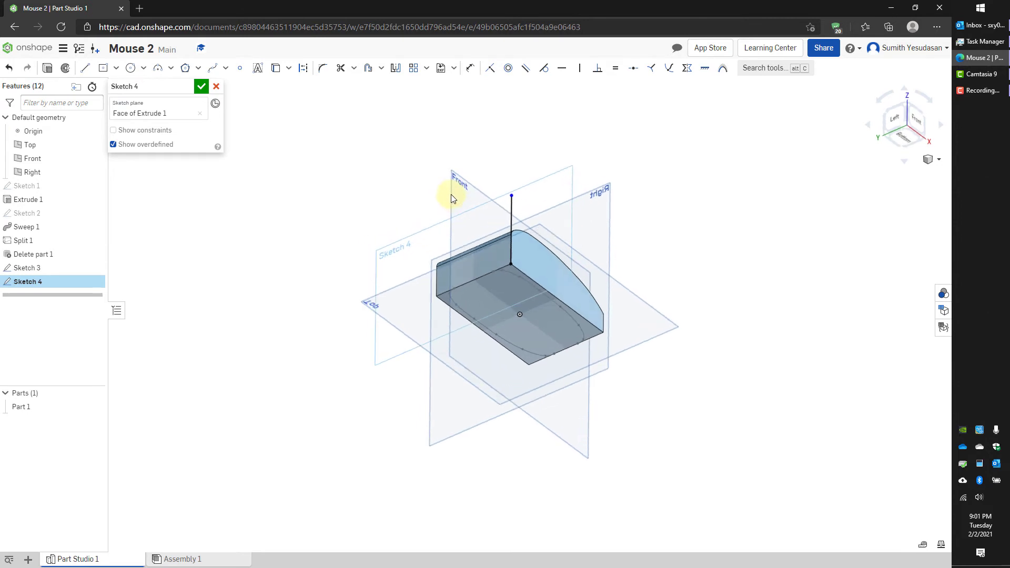
pyautogui.click(201, 86)
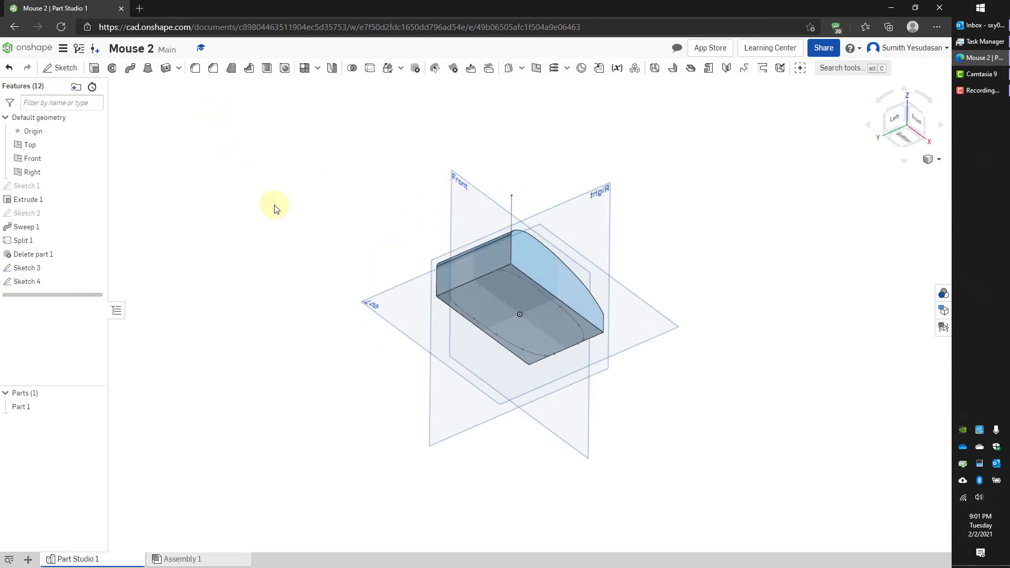
# Step: Sweep both side-outline splines as new surfaces along the vertical line
pyautogui.moveTo(315, 221); pyautogui.dragTo(318, 230, button='right')
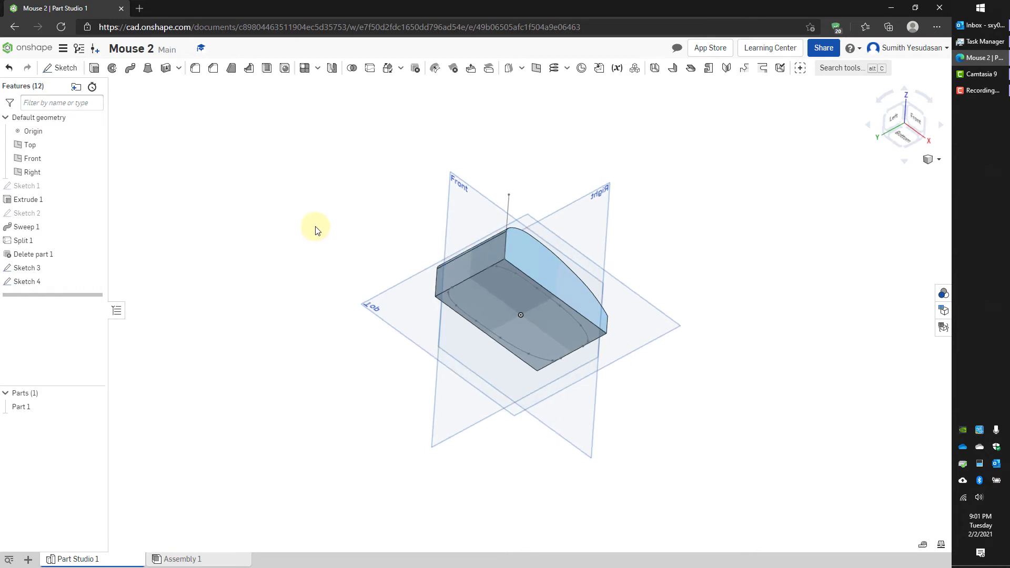
pyautogui.click(134, 69)
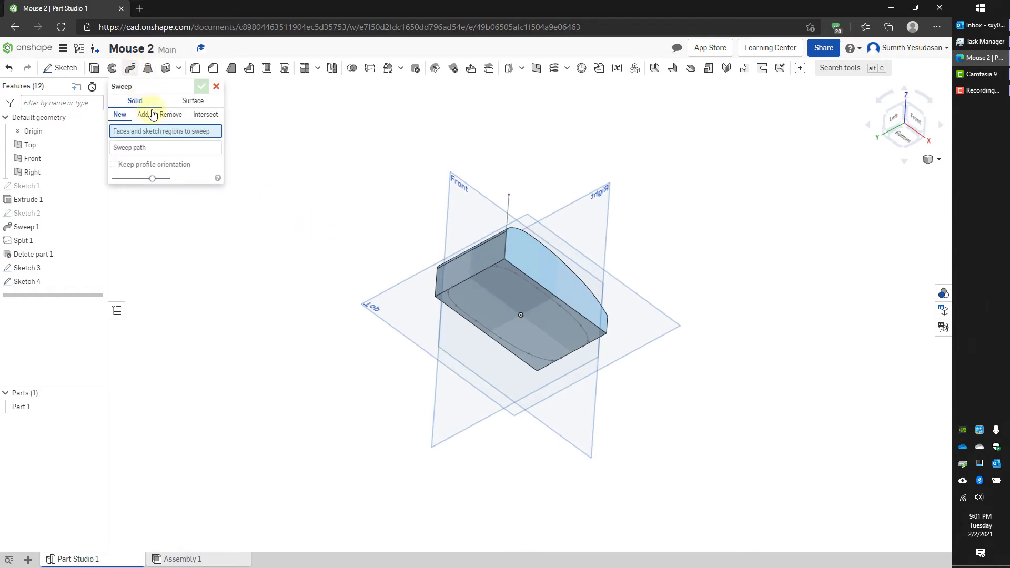
pyautogui.click(194, 101)
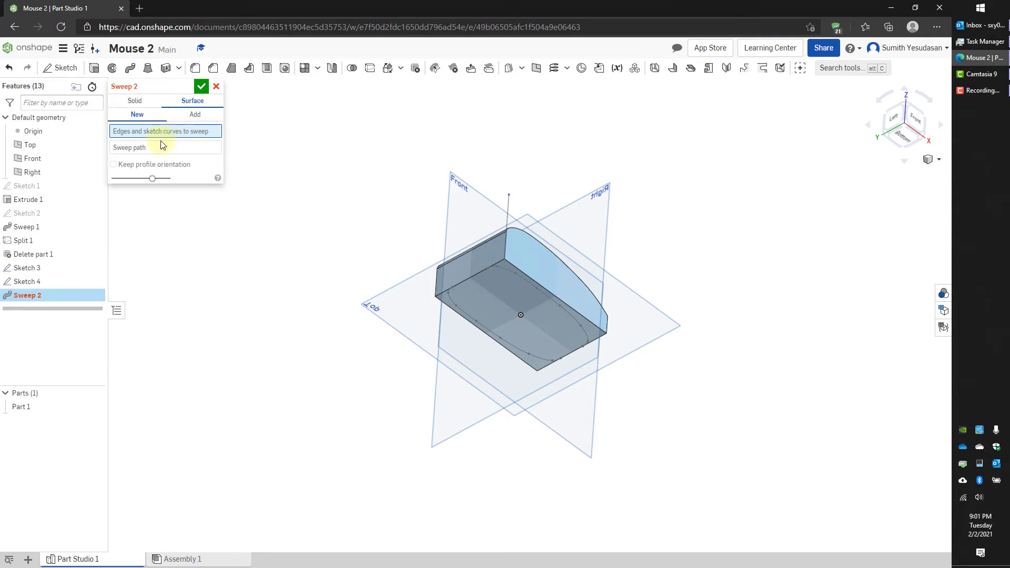
pyautogui.click(516, 274)
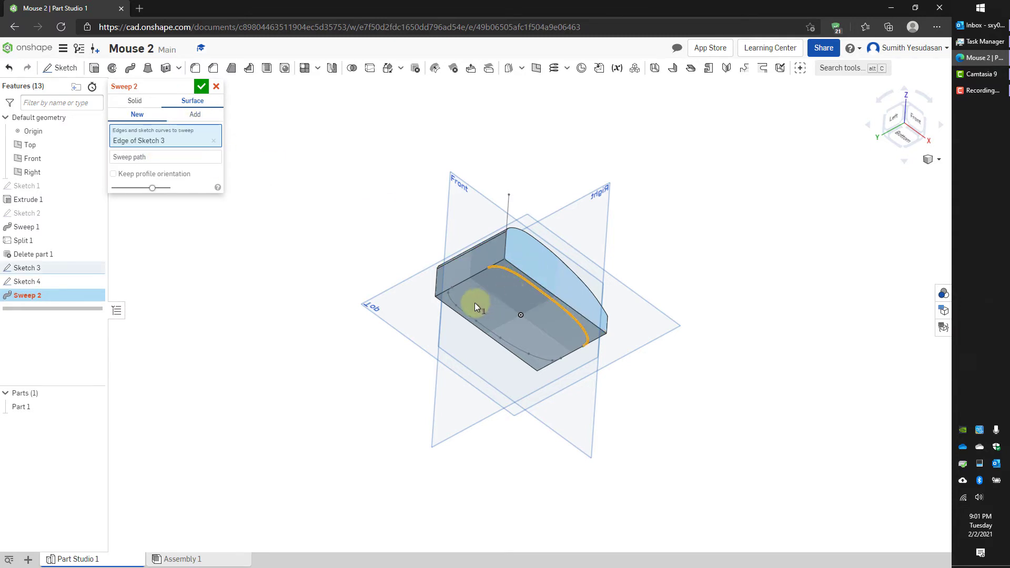
pyautogui.click(468, 307)
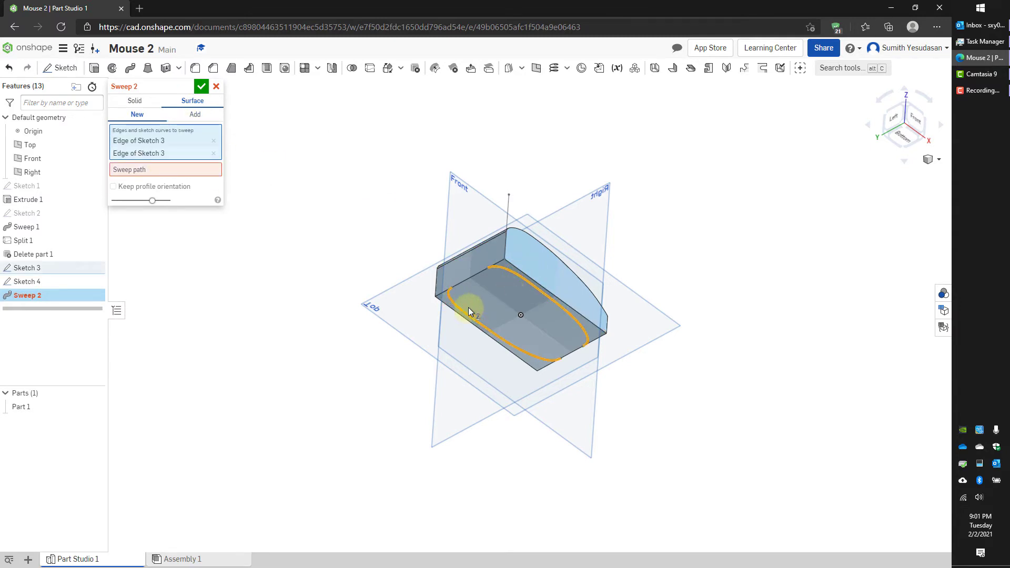
pyautogui.click(171, 169)
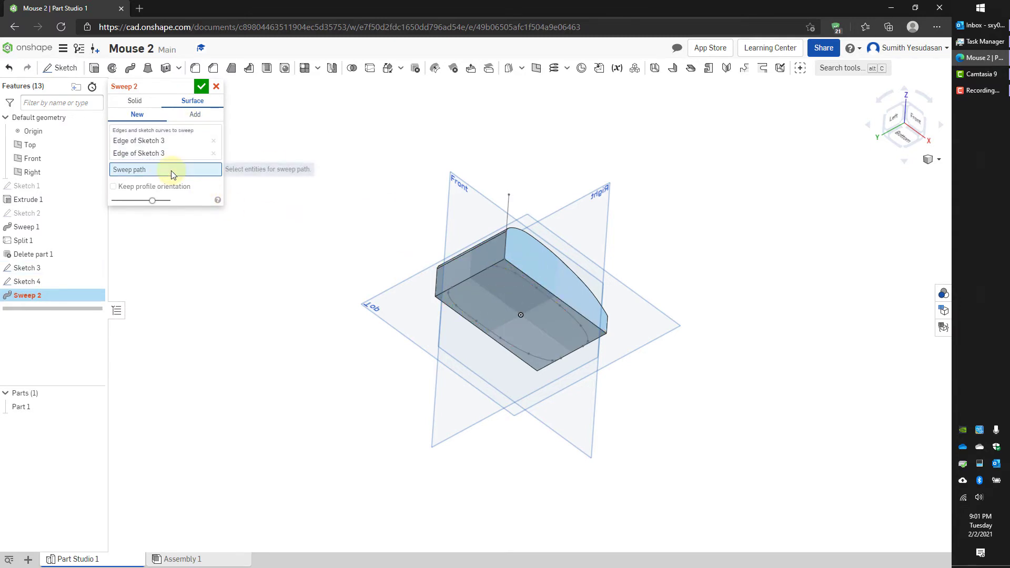
pyautogui.click(510, 201)
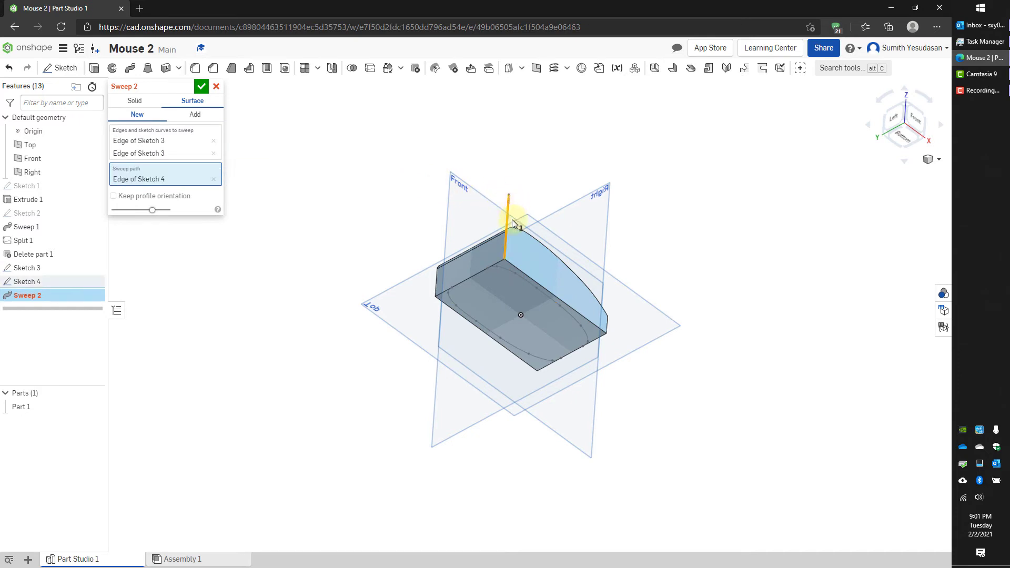
pyautogui.click(201, 86)
# Step: Split the body with the swept surface on its front side
pyautogui.moveTo(366, 165); pyautogui.dragTo(372, 198, button='right')
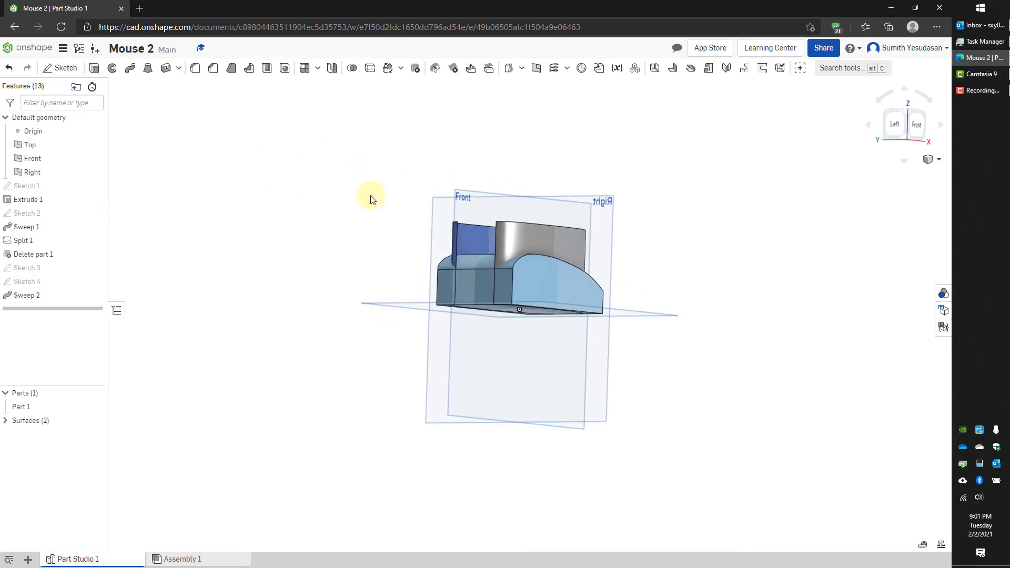
pyautogui.click(369, 70)
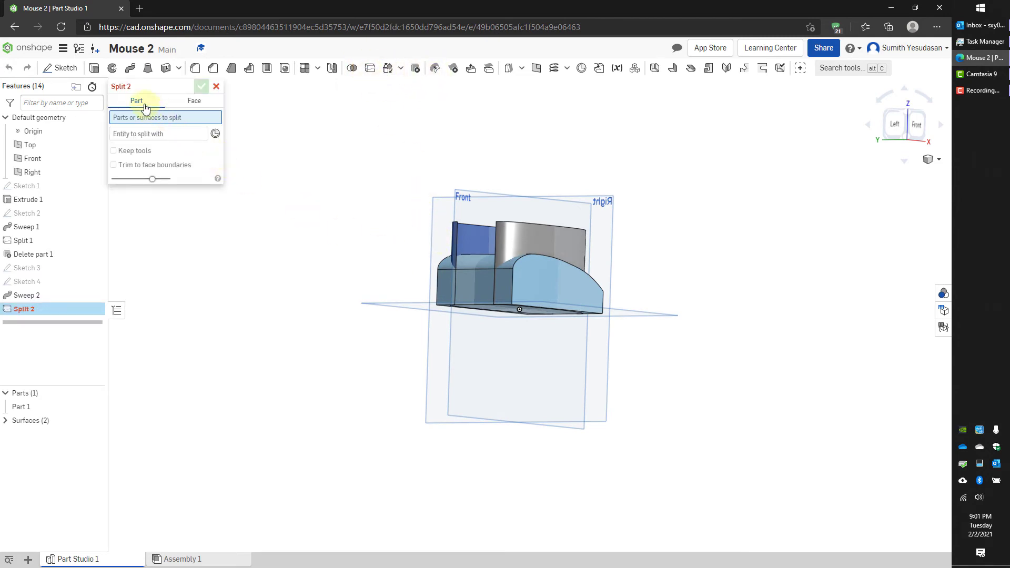
pyautogui.click(478, 275)
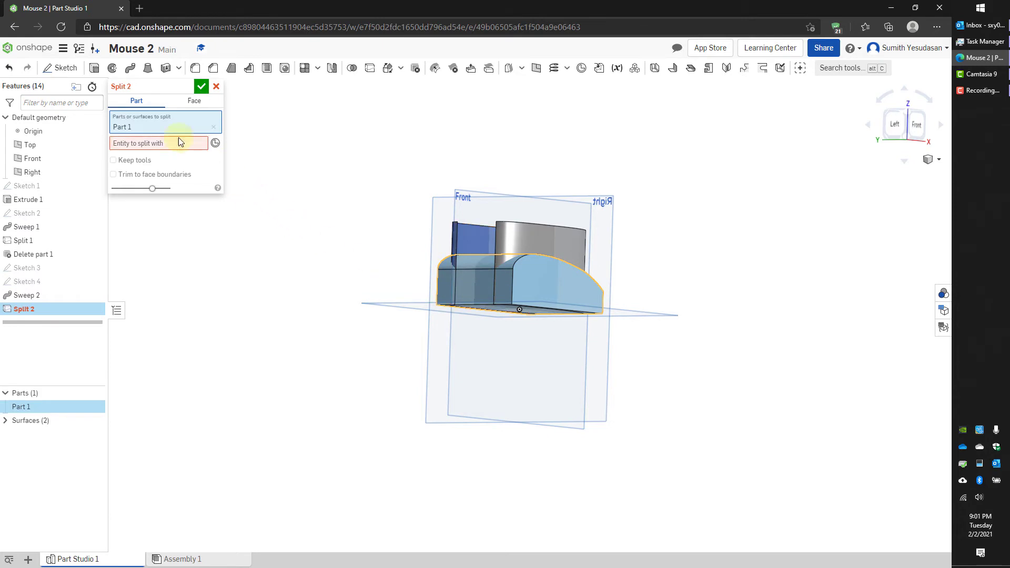
pyautogui.click(166, 144)
pyautogui.click(551, 235)
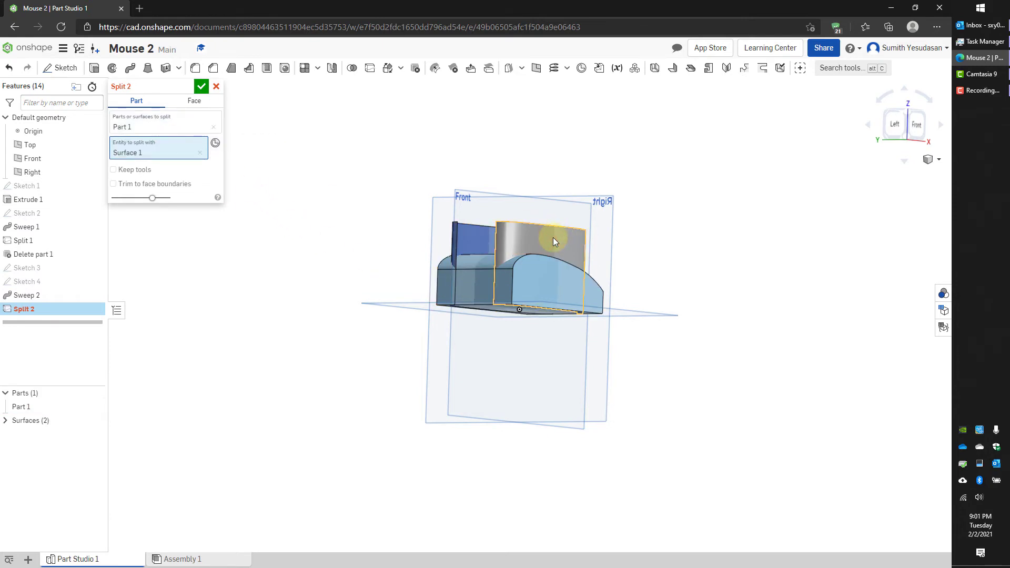
pyautogui.click(201, 86)
# Step: Split the remaining main body with the swept surface on its back side
pyautogui.moveTo(343, 188); pyautogui.dragTo(356, 206, button='right')
pyautogui.click(371, 68)
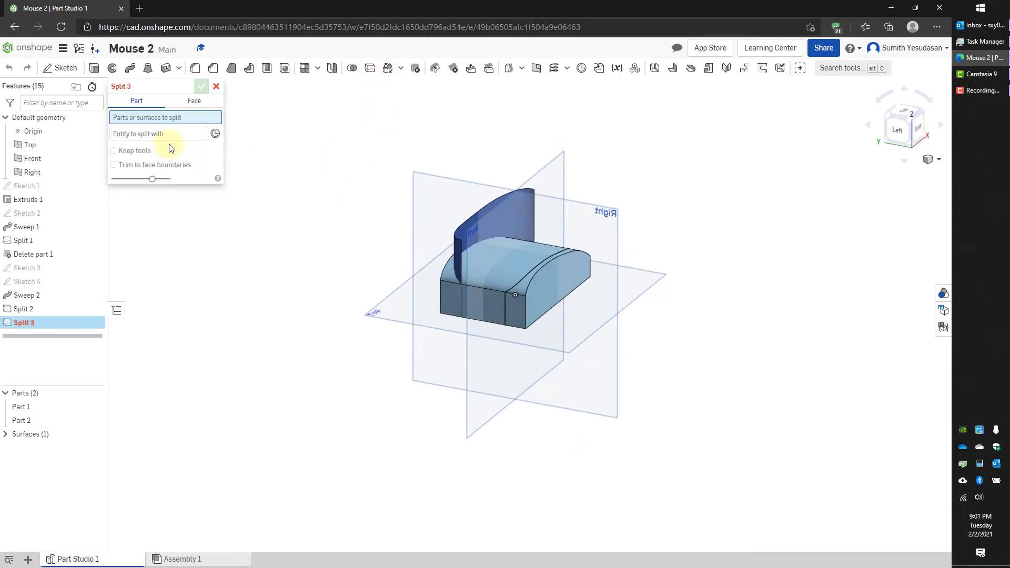
pyautogui.click(450, 305)
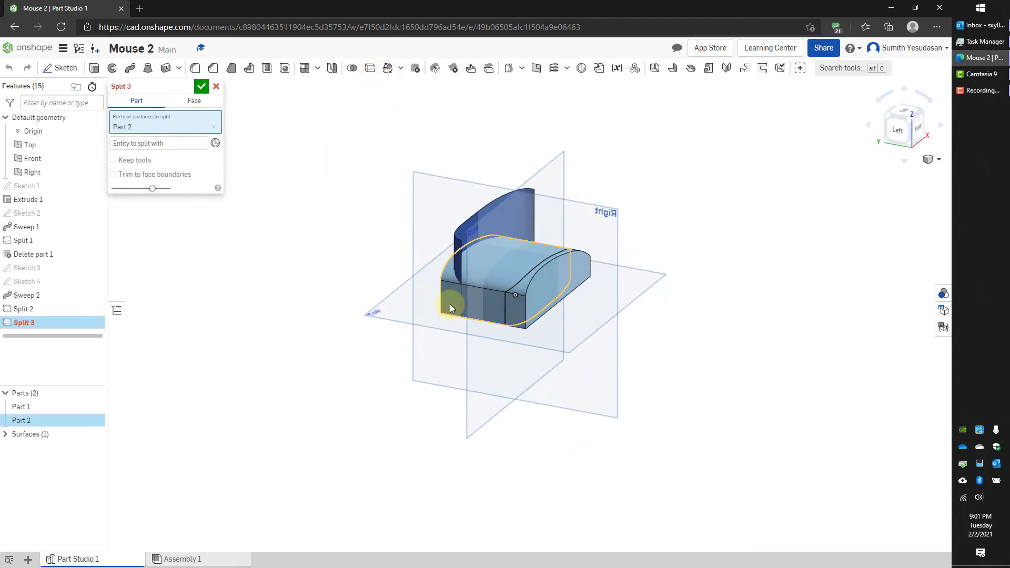
pyautogui.click(181, 141)
pyautogui.click(513, 217)
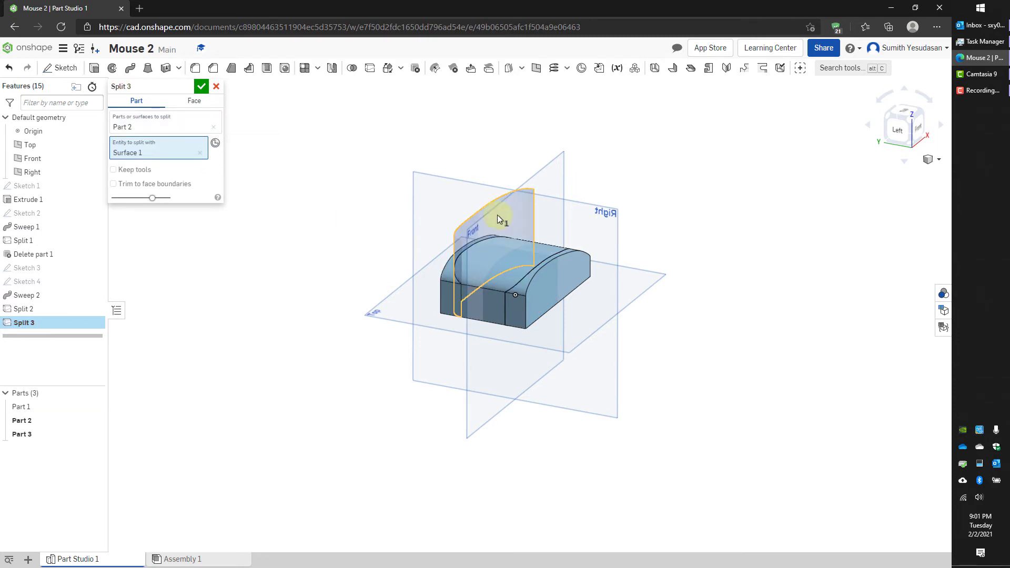
pyautogui.click(202, 89)
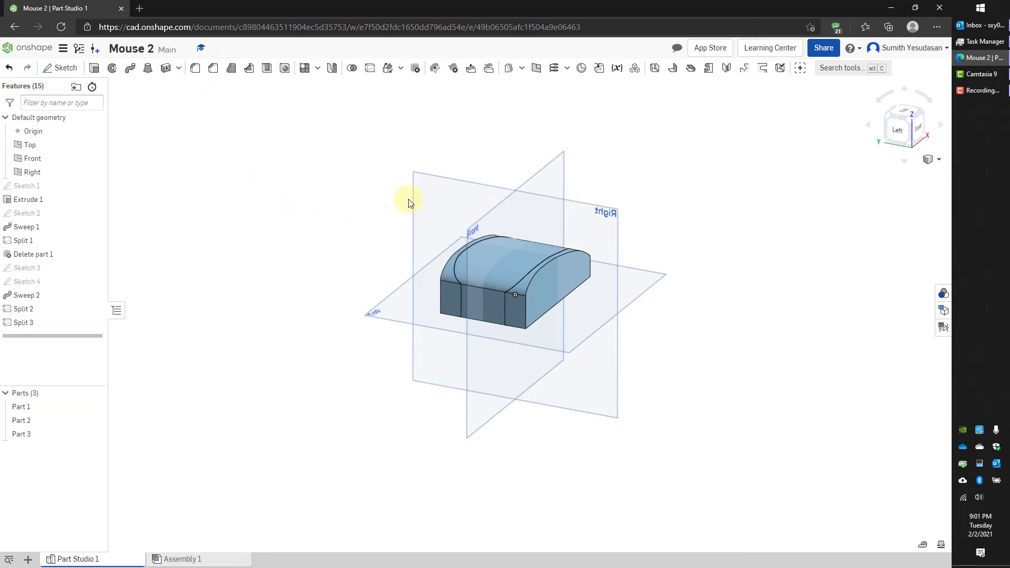
# Step: Delete the two outer side pieces beyond the curved splits with the Delete part feature
pyautogui.click(419, 70)
pyautogui.click(523, 306)
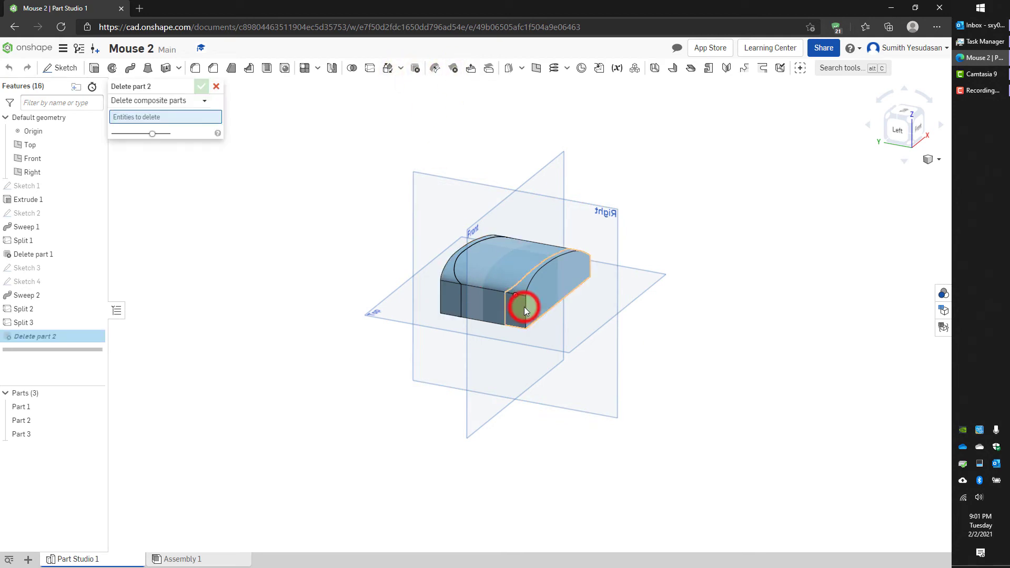
pyautogui.click(452, 298)
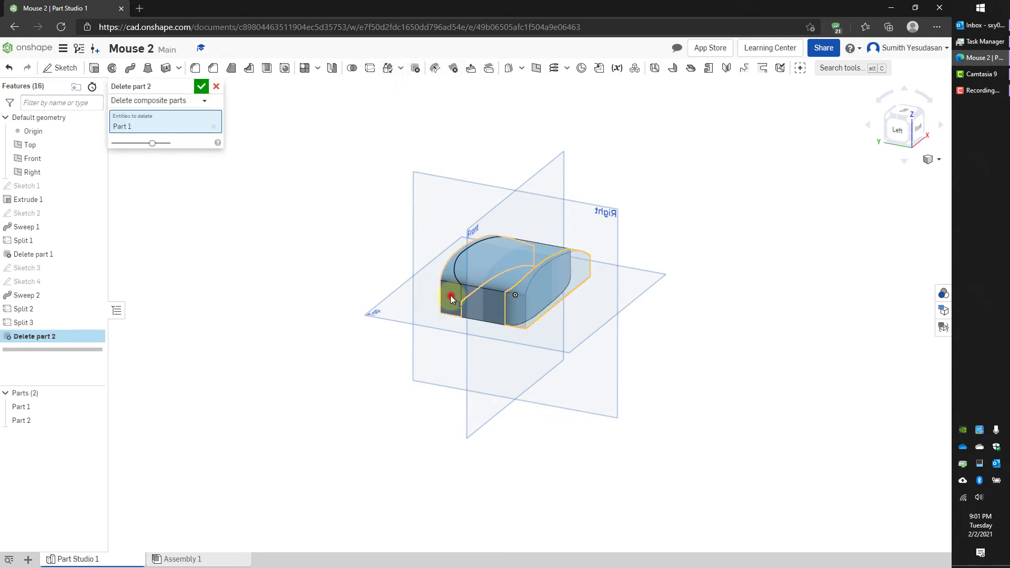
pyautogui.click(201, 87)
# Step: Fillet the four edges around the curved top face with a 0.2 in radius
pyautogui.moveTo(330, 266)
pyautogui.mouseDown(button='right')
pyautogui.moveTo(331, 192)
pyautogui.moveTo(324, 227)
pyautogui.moveTo(264, 286)
pyautogui.moveTo(216, 273)
pyautogui.moveTo(297, 266)
pyautogui.moveTo(327, 216)
pyautogui.moveTo(313, 262)
pyautogui.mouseUp(button='right')
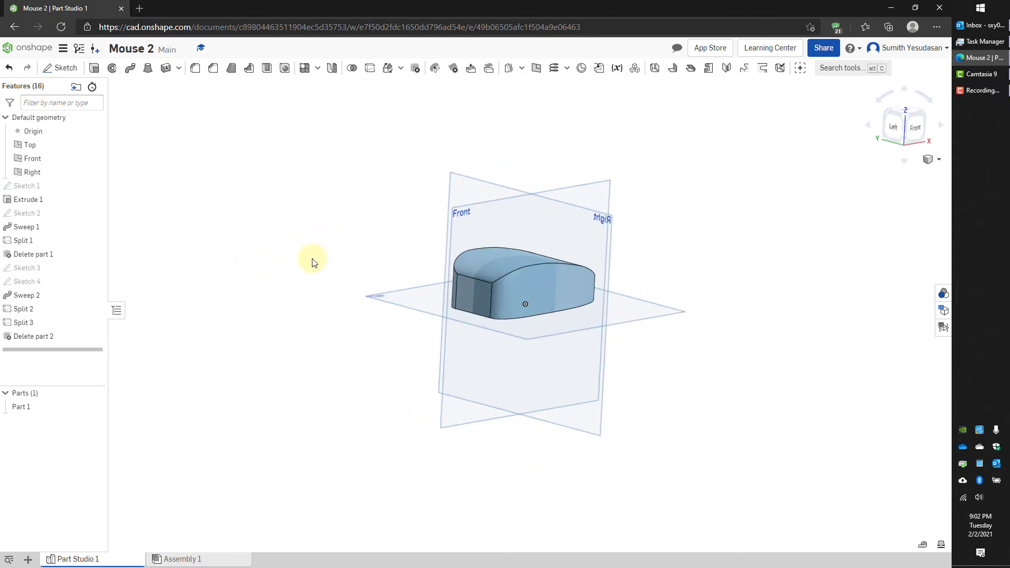
pyautogui.click(195, 68)
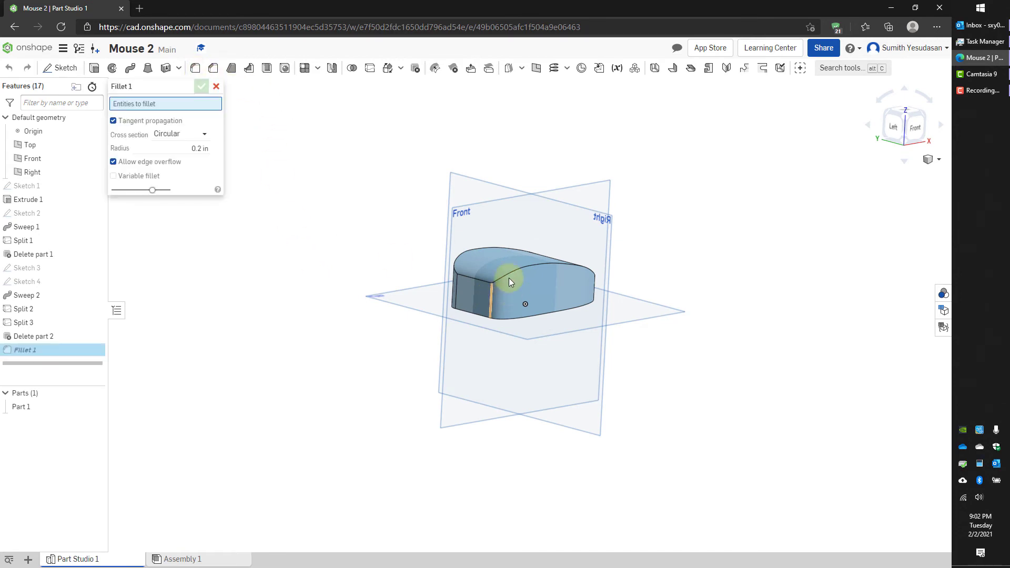
pyautogui.scroll(3, 507, 273)
pyautogui.click(471, 293)
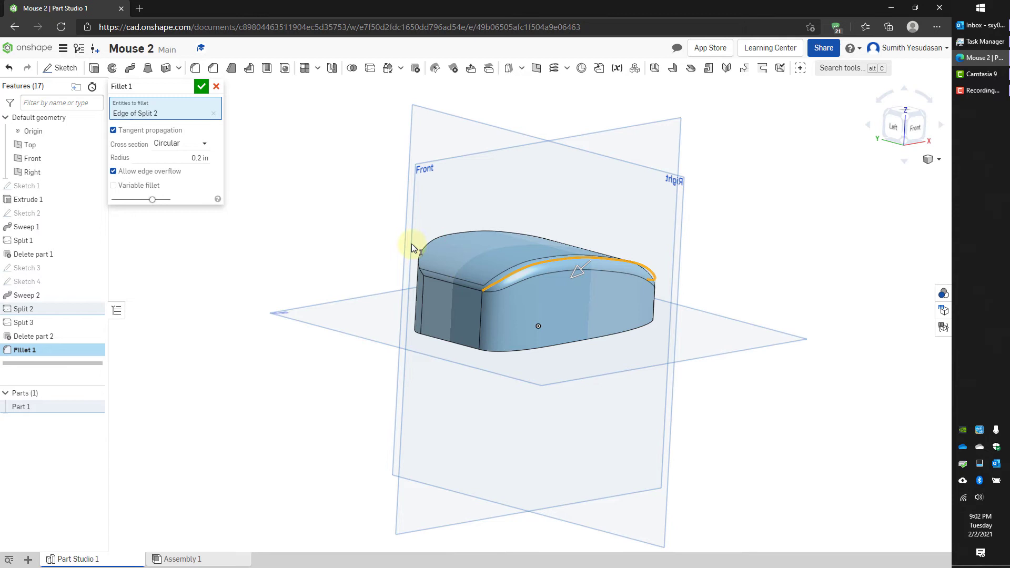
pyautogui.click(458, 285)
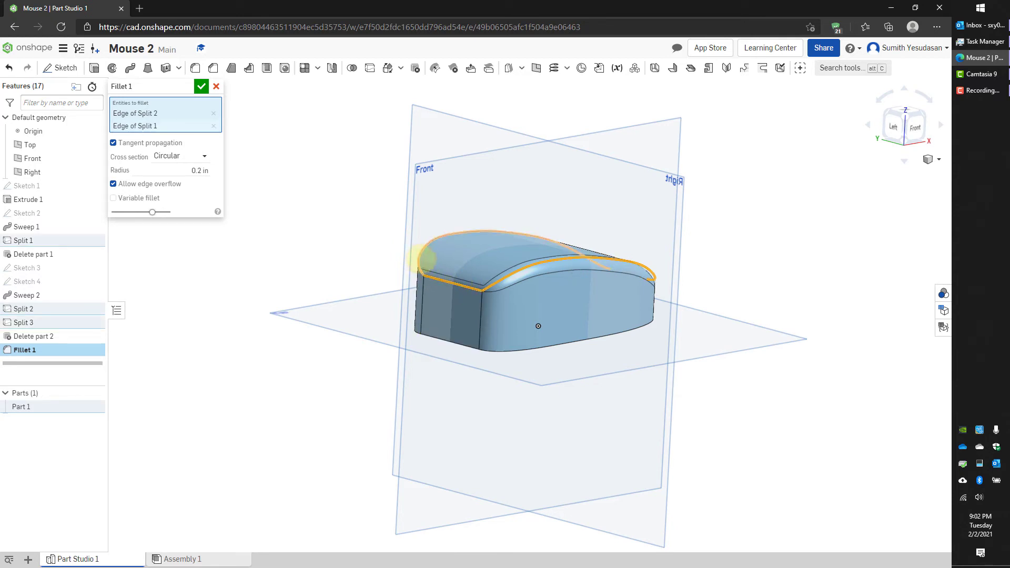
pyautogui.click(421, 258)
pyautogui.moveTo(711, 304); pyautogui.dragTo(689, 288, button='right')
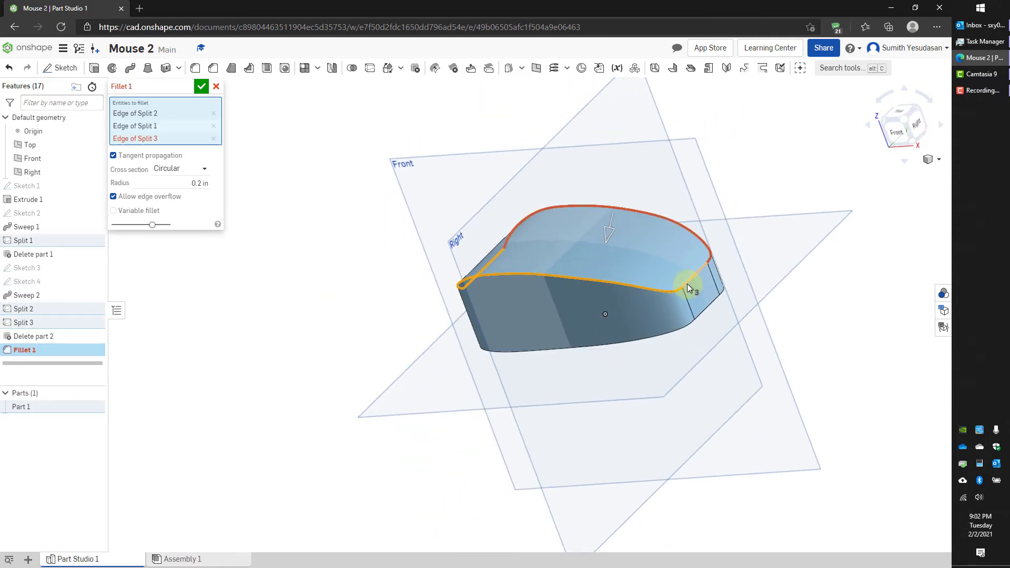
pyautogui.click(691, 279)
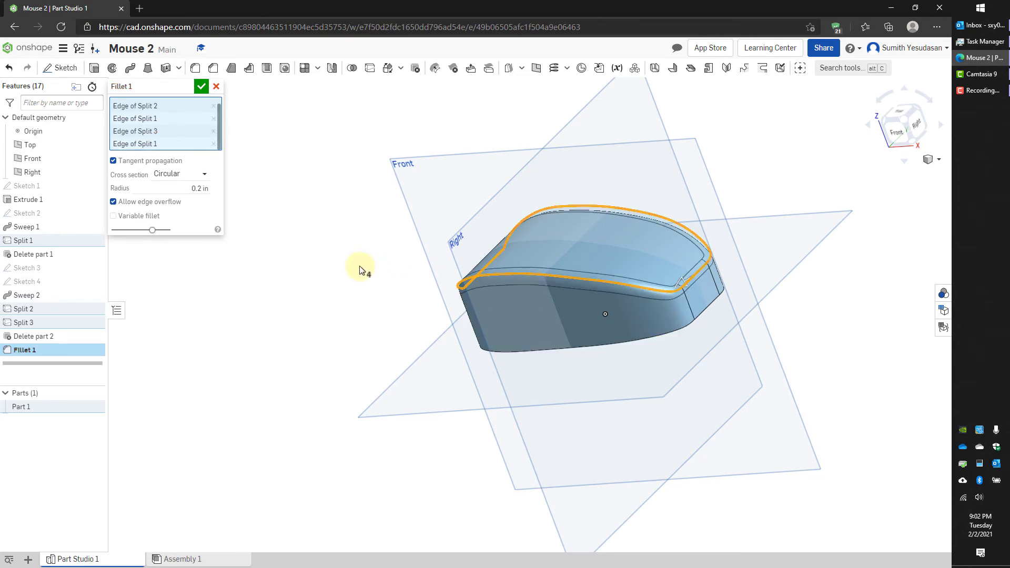
pyautogui.moveTo(359, 267); pyautogui.dragTo(412, 277, button='right')
pyautogui.click(202, 88)
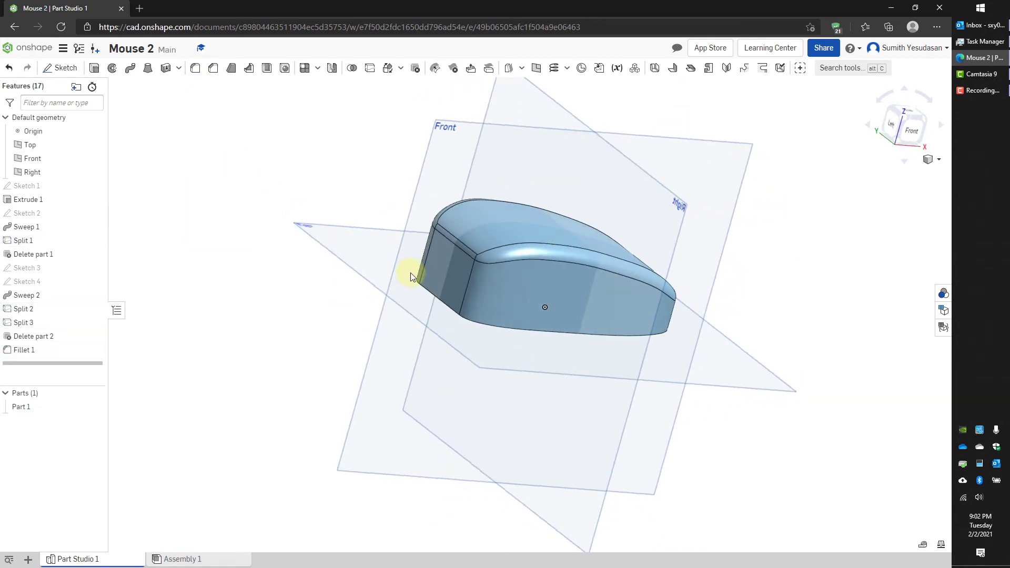
# Step: Fillet the edges around the body's bottom face with a smaller radius than the top fillet
pyautogui.click(196, 68)
pyautogui.click(483, 328)
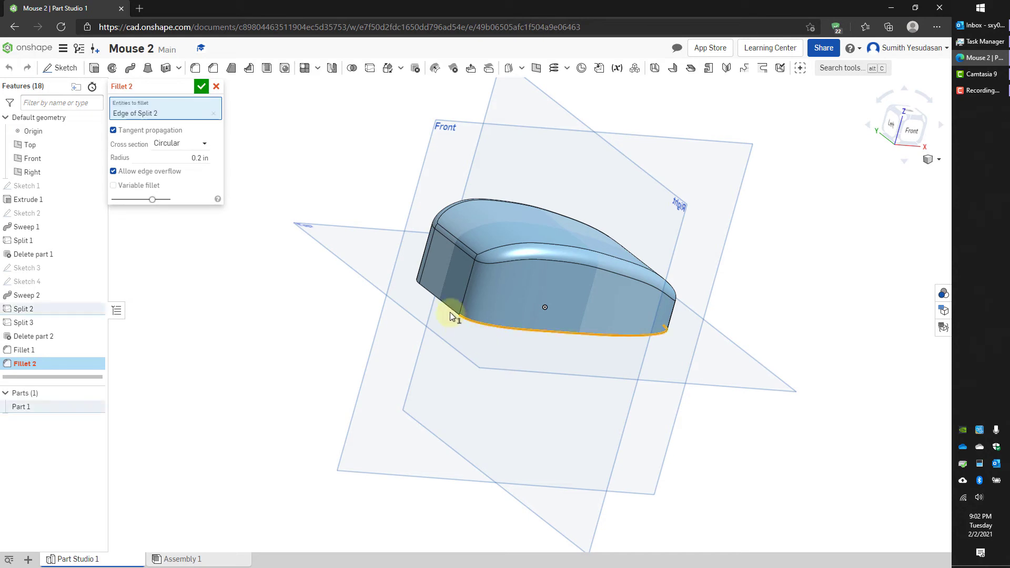
pyautogui.moveTo(513, 330); pyautogui.dragTo(535, 311, button='right')
pyautogui.click(193, 159)
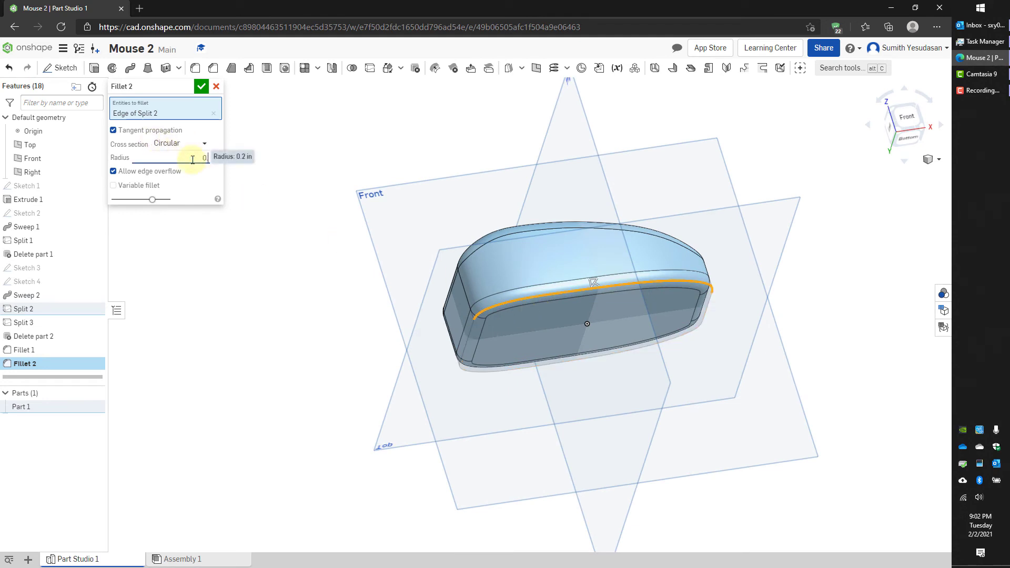
pyautogui.click(201, 87)
# Step: Add a blue (0000FF) face appearance to the four fillet faces around the top of the body
pyautogui.moveTo(305, 225); pyautogui.dragTo(784, 192, button='right')
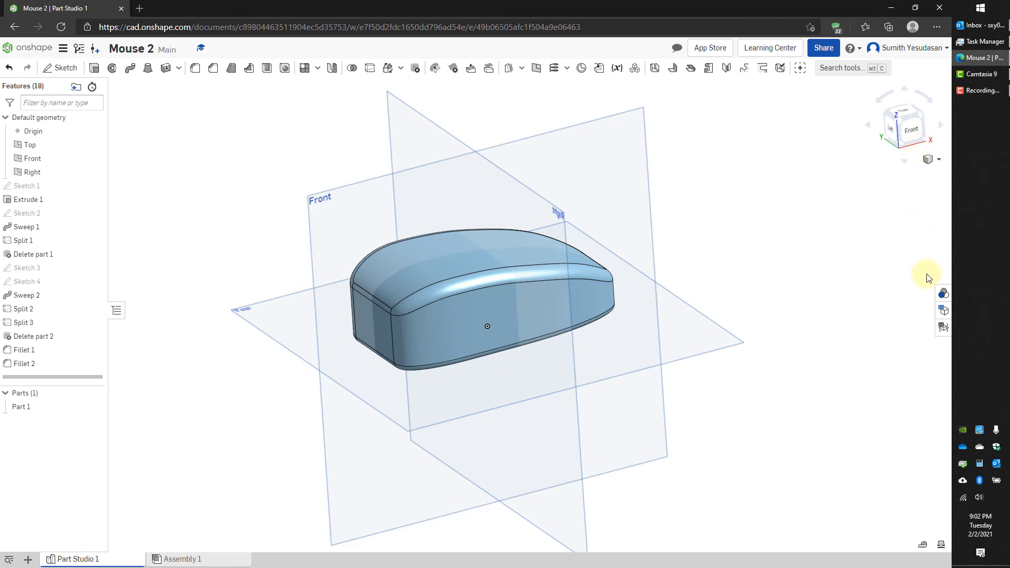
pyautogui.click(944, 293)
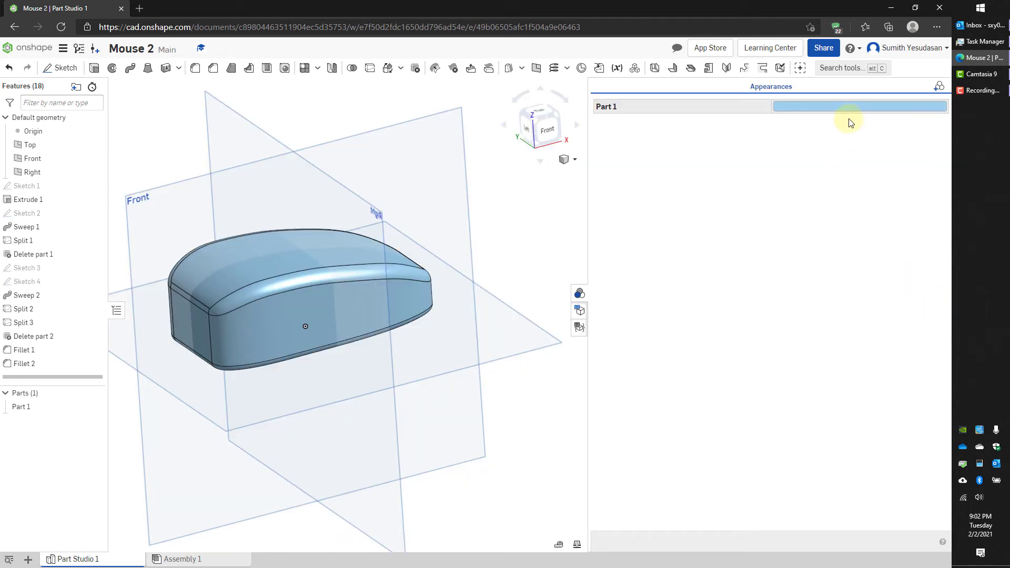
pyautogui.click(939, 87)
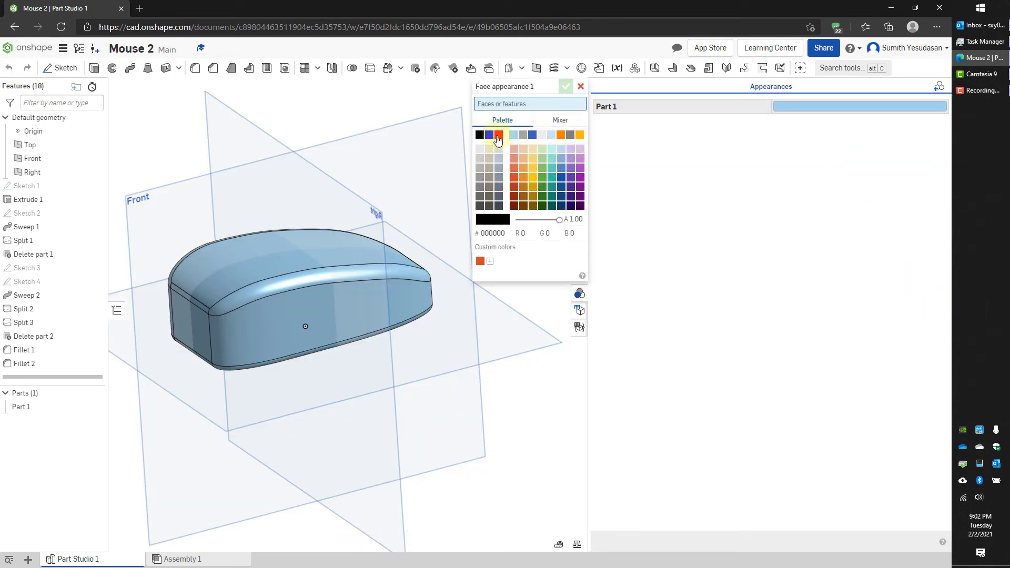
pyautogui.click(374, 271)
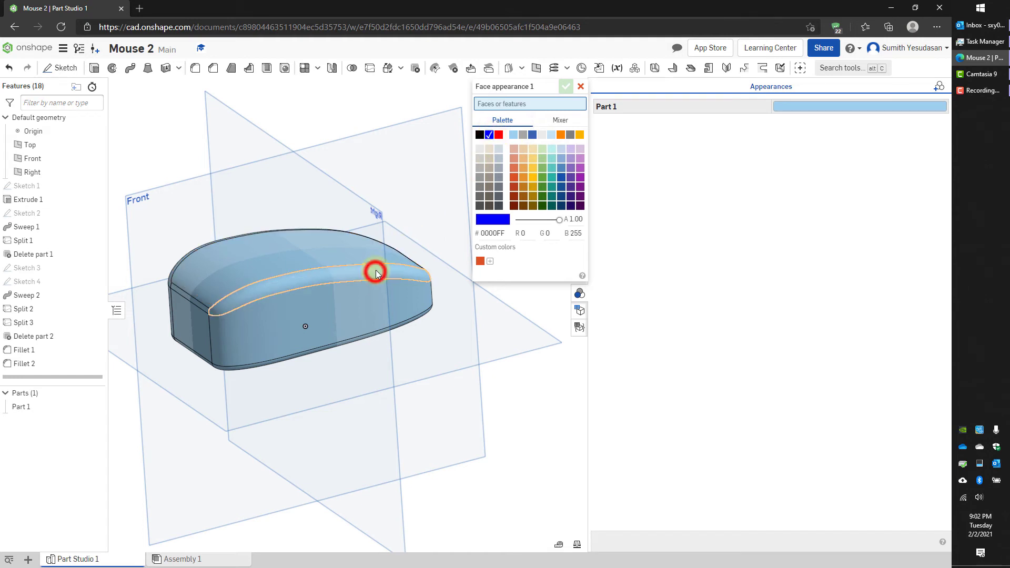
pyautogui.click(200, 308)
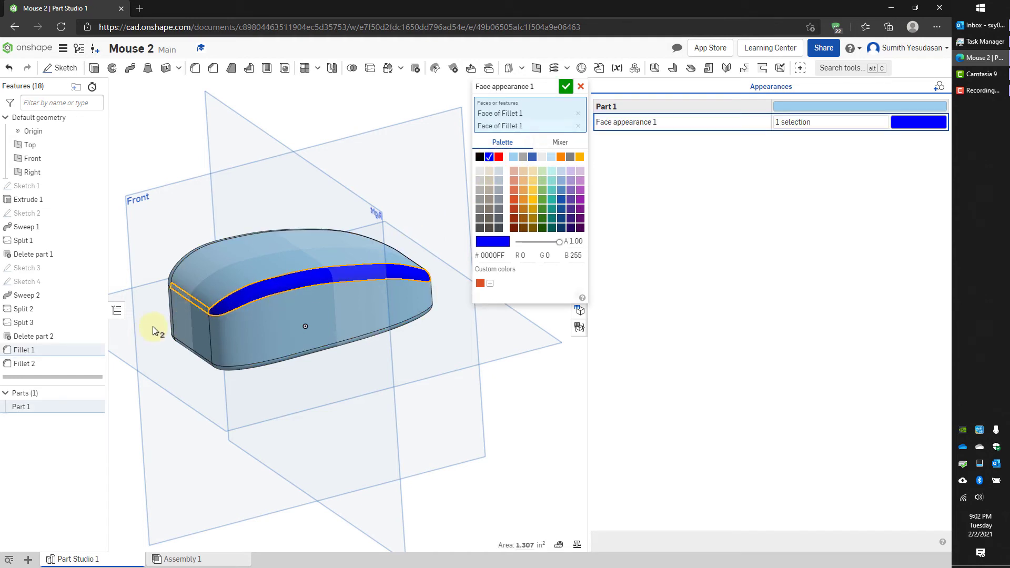
pyautogui.moveTo(153, 332); pyautogui.dragTo(209, 338, button='right')
pyautogui.click(265, 276)
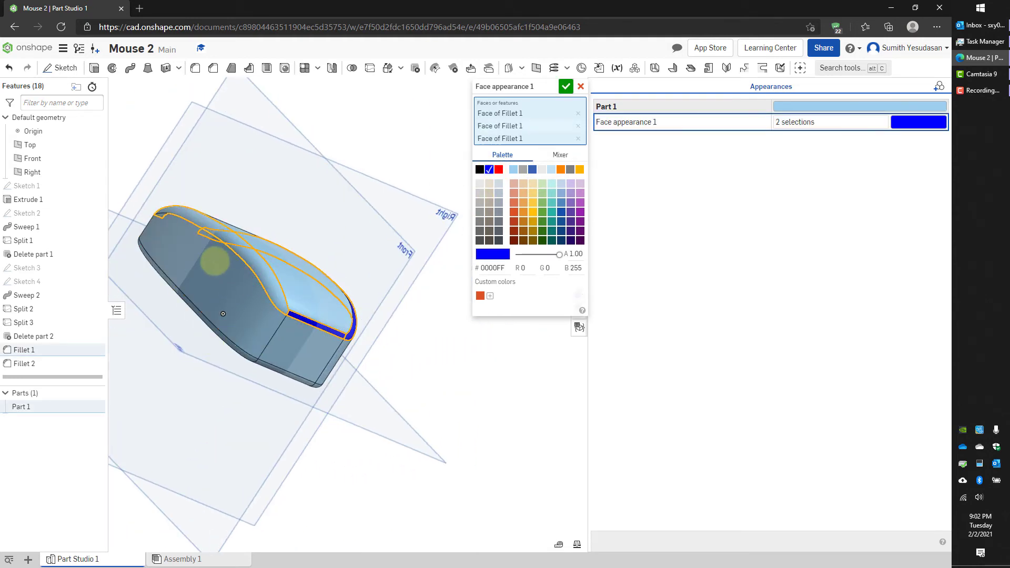
pyautogui.moveTo(214, 255); pyautogui.dragTo(243, 305, button='right')
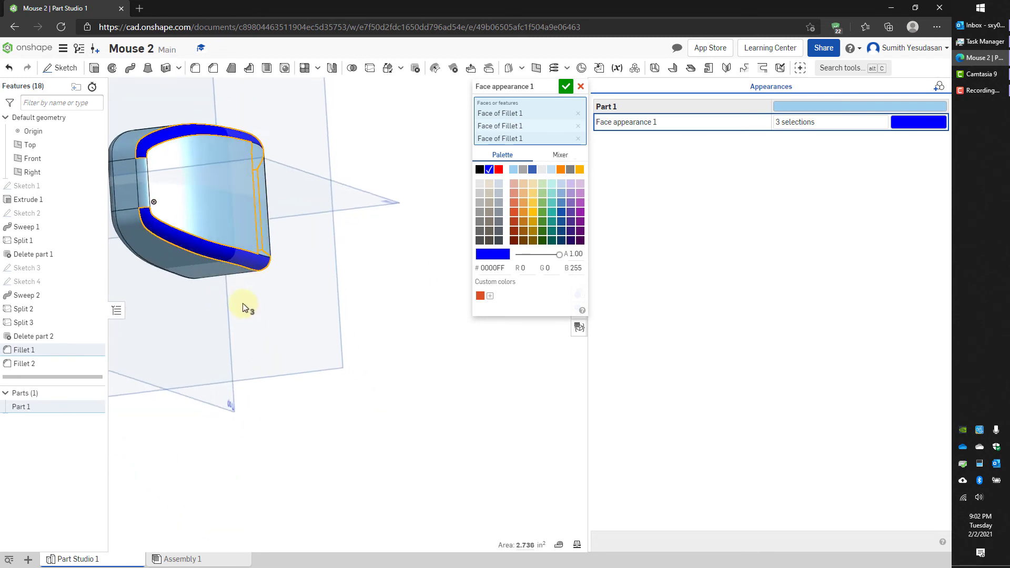
pyautogui.click(141, 186)
pyautogui.moveTo(275, 271); pyautogui.dragTo(467, 143, button='right')
pyautogui.scroll(-3, 249, 237)
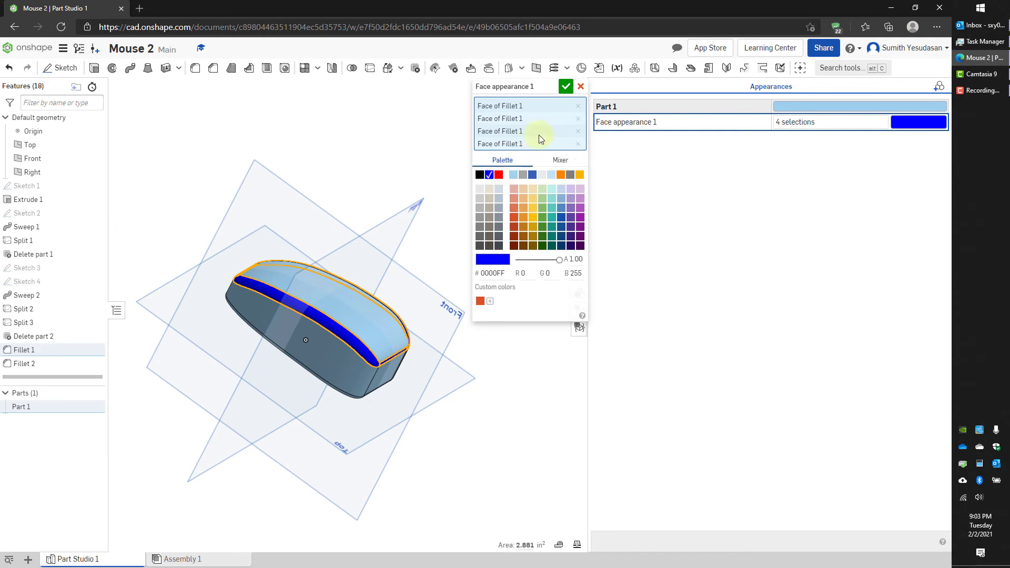
pyautogui.click(567, 87)
# Step: Add a second face appearance in orange (F88701) to the curved top face
pyautogui.click(939, 86)
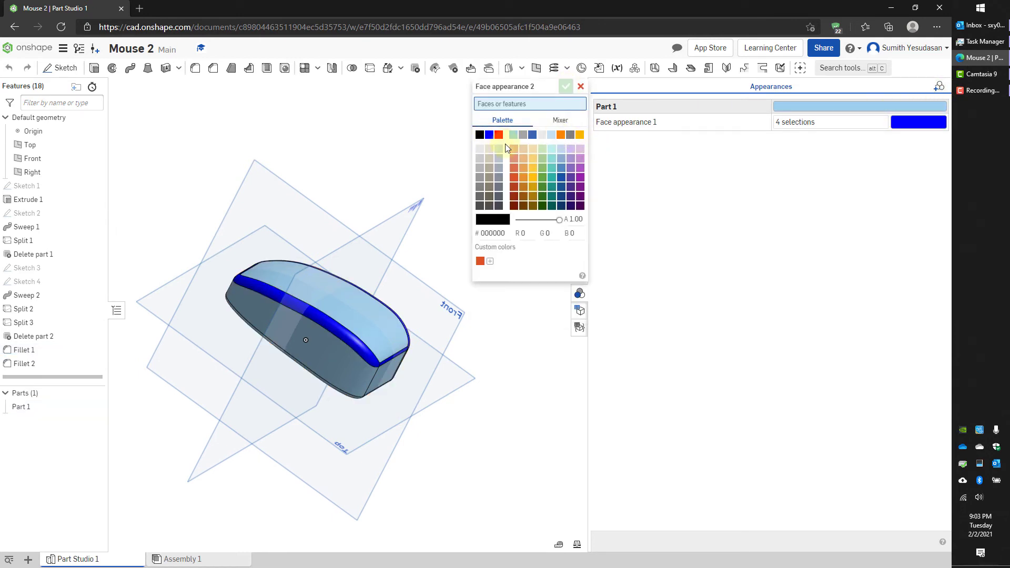
pyautogui.click(561, 135)
pyautogui.click(360, 308)
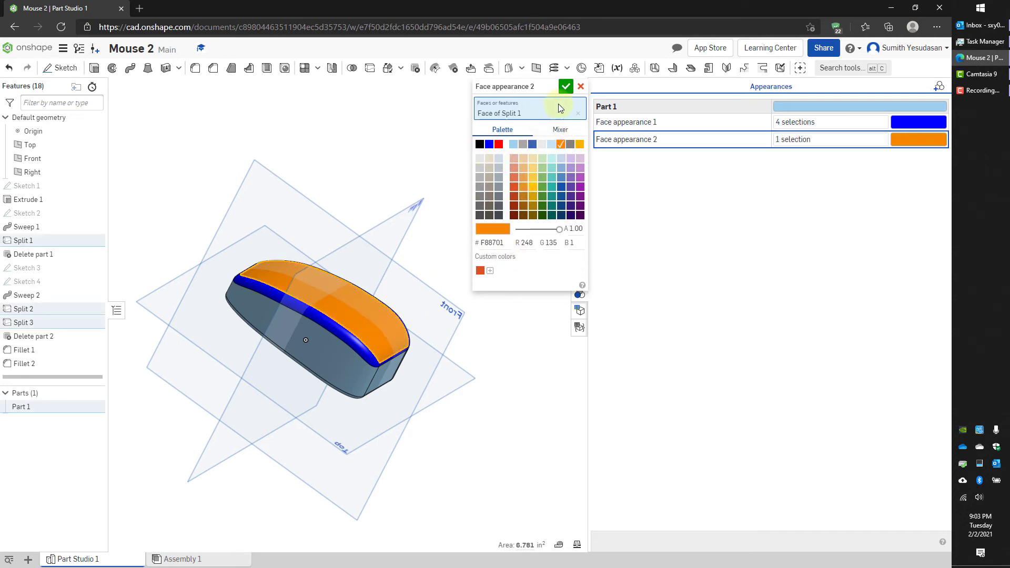
pyautogui.click(566, 86)
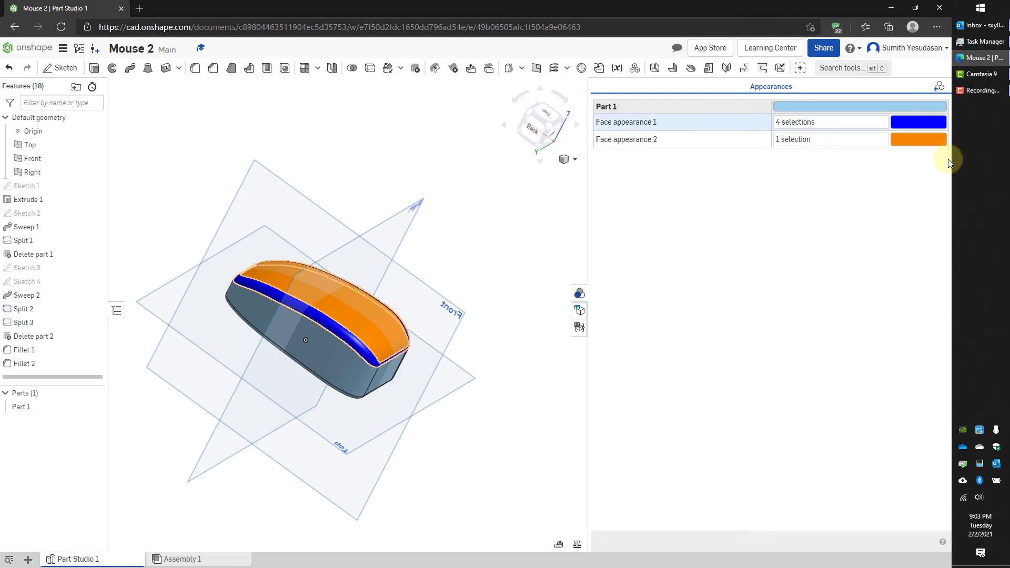
# Step: Try other palette colours for the top face's appearance and settle on dark purple
pyautogui.click(921, 141)
pyautogui.click(921, 141)
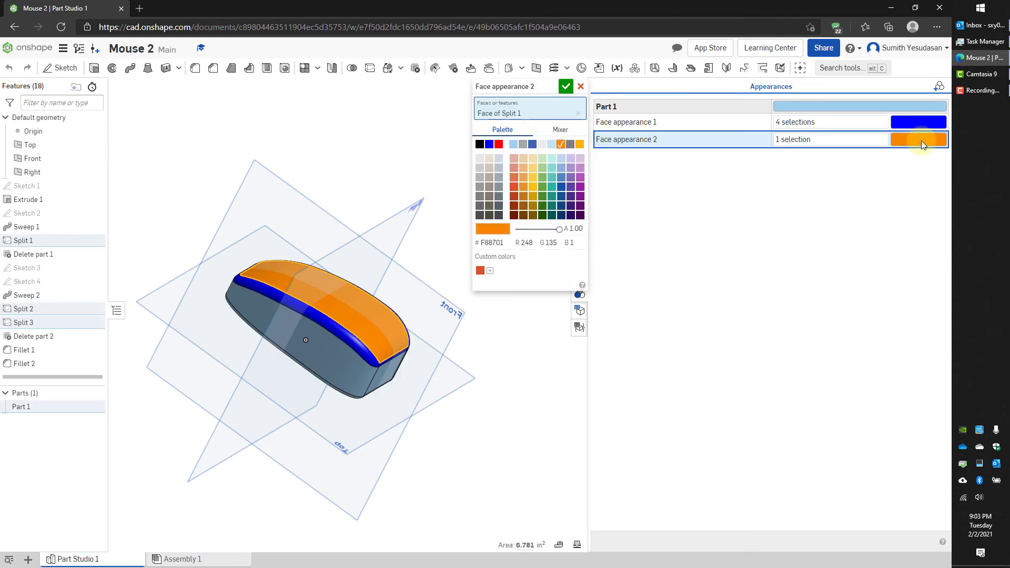
pyautogui.click(580, 169)
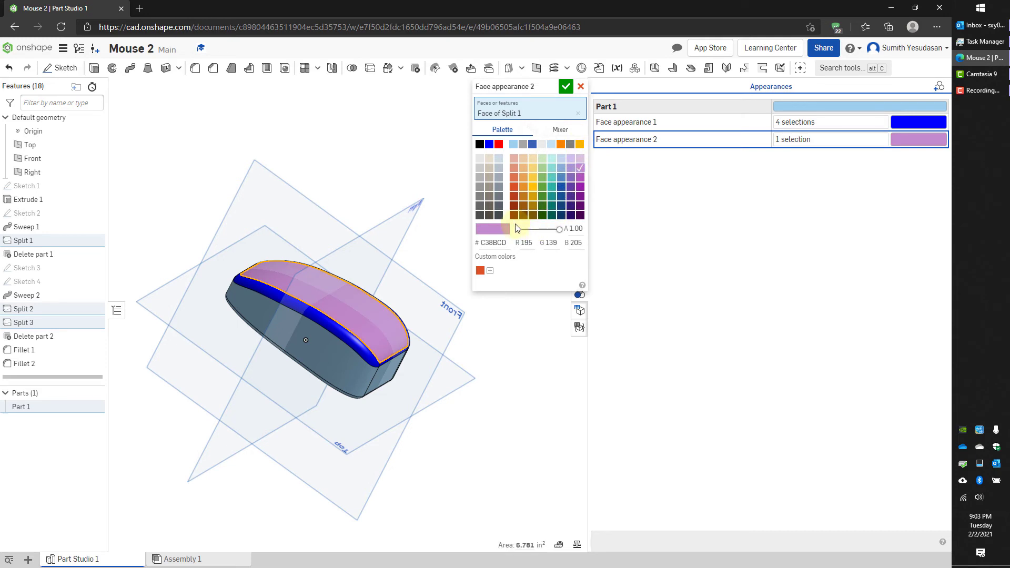
pyautogui.click(524, 197)
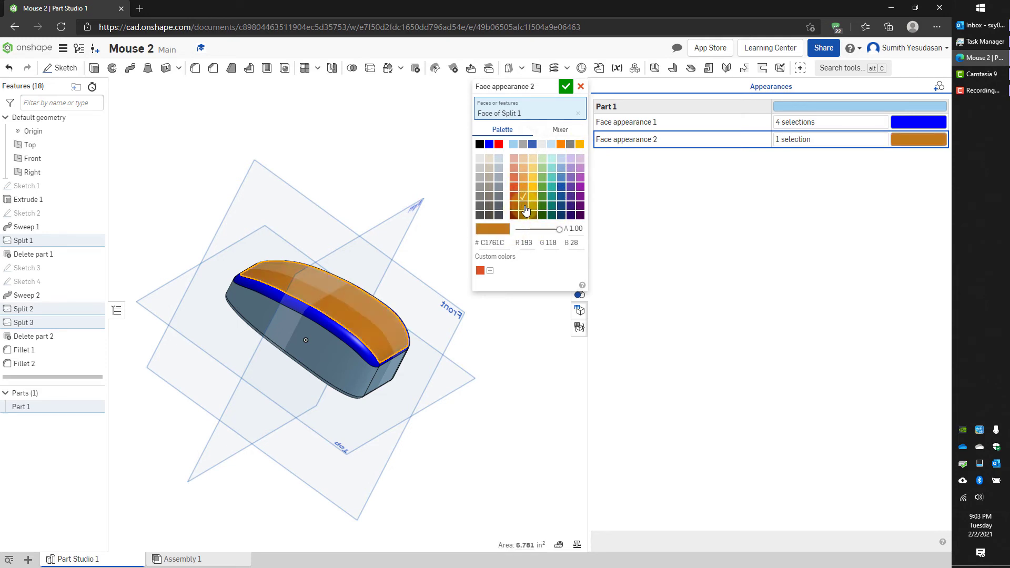
pyautogui.click(571, 211)
pyautogui.click(566, 86)
# Step: Add a black (000000) face appearance to the four fillet faces around the bottom
pyautogui.moveTo(503, 300); pyautogui.dragTo(444, 259, button='right')
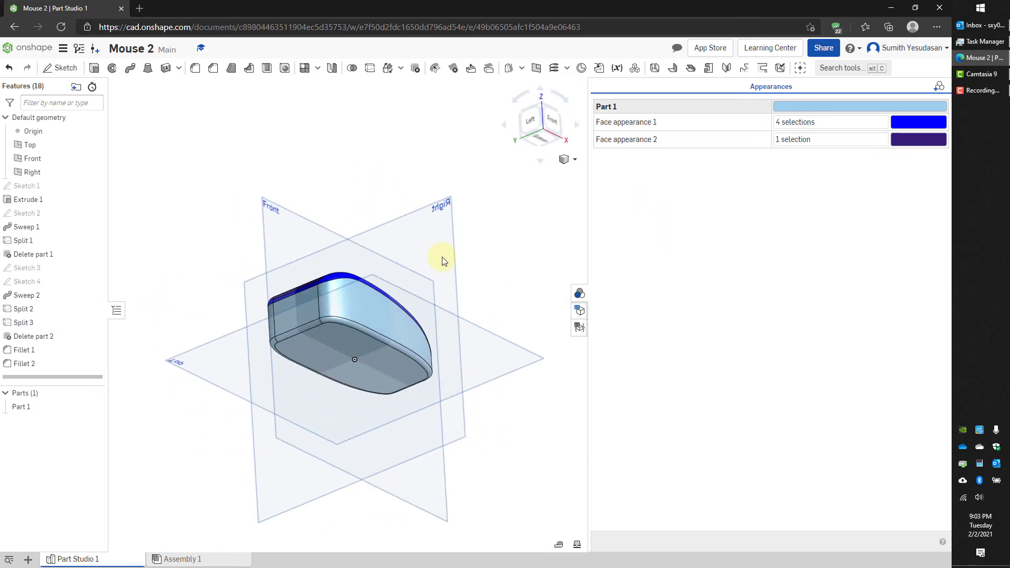
pyautogui.click(940, 87)
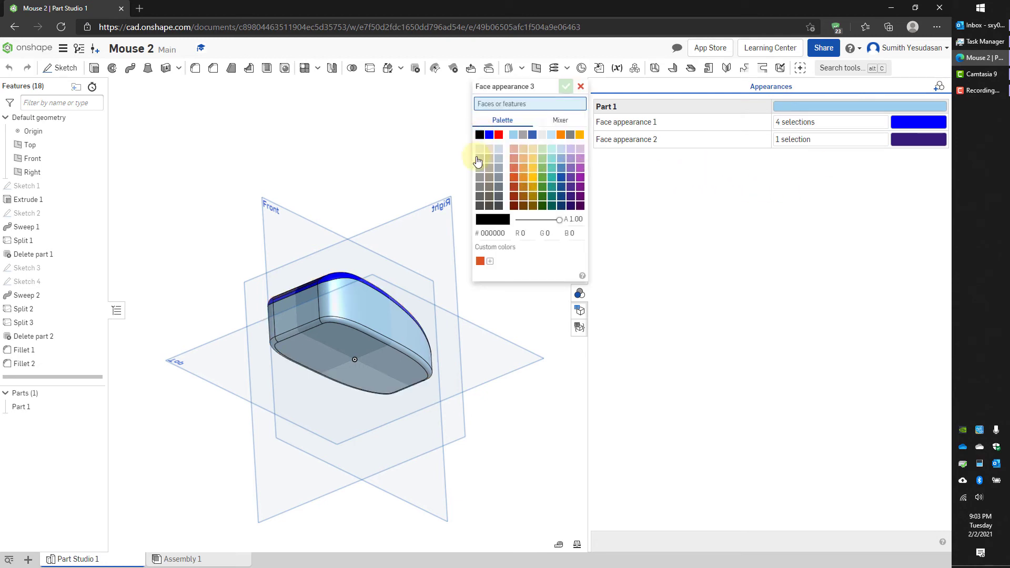
pyautogui.click(354, 331)
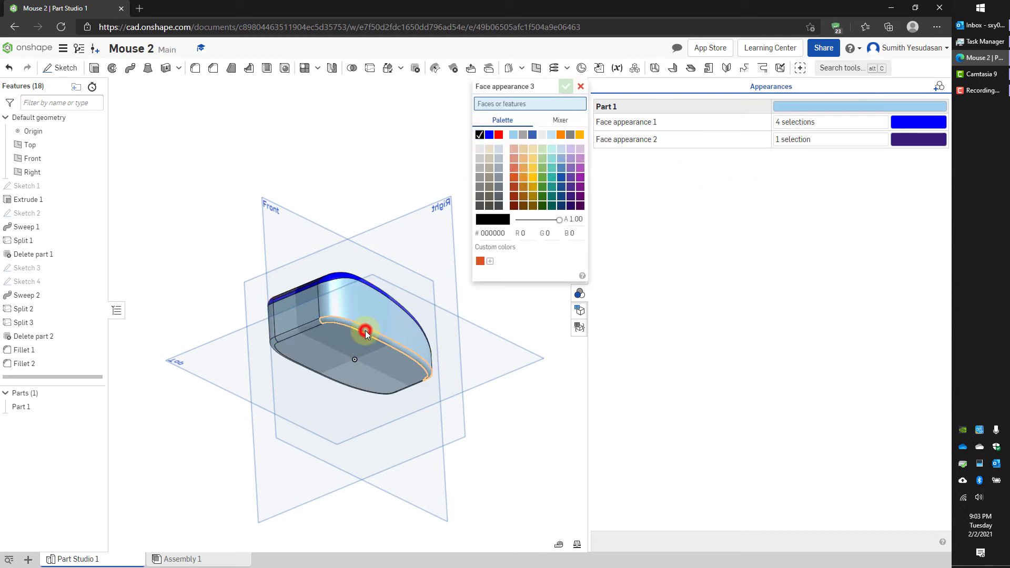
pyautogui.click(312, 328)
pyautogui.click(275, 342)
pyautogui.moveTo(367, 382); pyautogui.dragTo(403, 386, button='right')
pyautogui.click(410, 390)
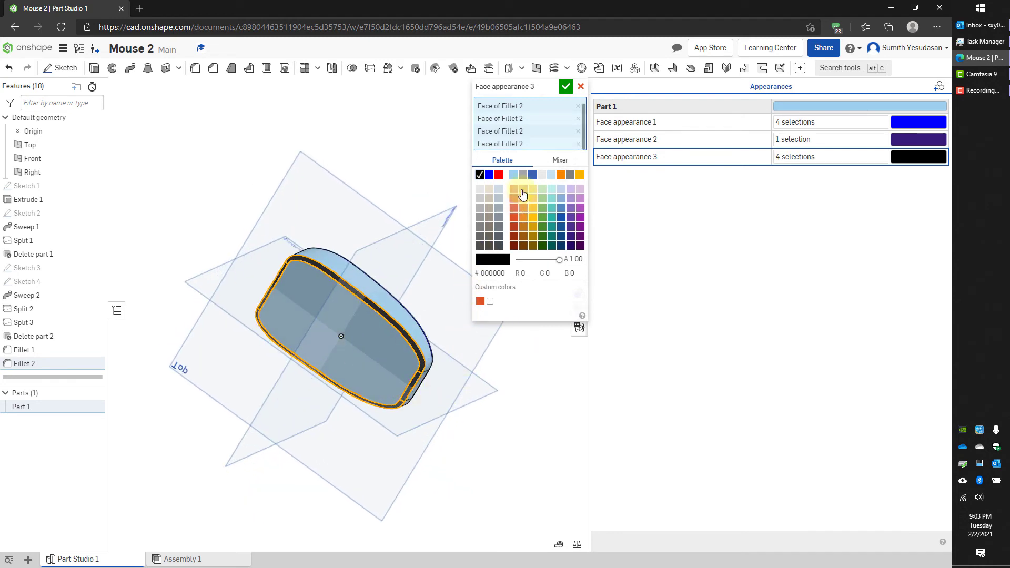
pyautogui.click(567, 87)
# Step: Close the appearance list and hide all planes so only the coloured body is displayed
pyautogui.moveTo(411, 189); pyautogui.dragTo(391, 245, button='right')
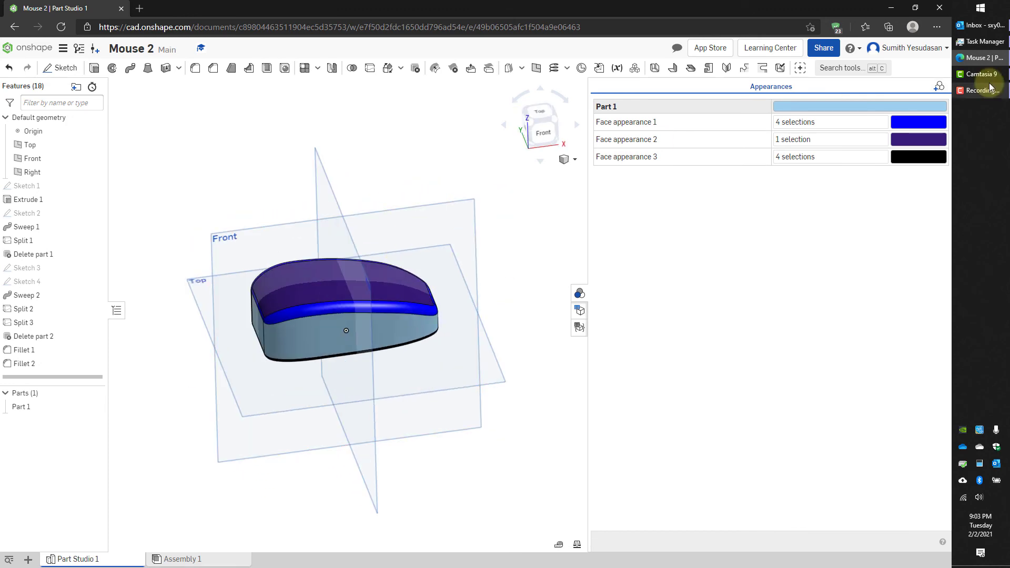
pyautogui.click(580, 293)
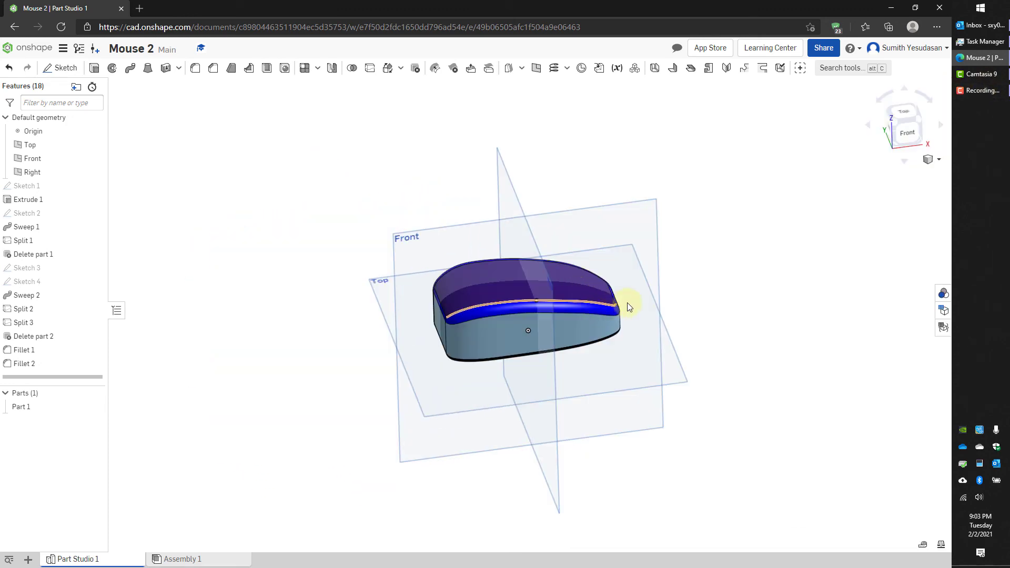
pyautogui.rightClick(635, 231)
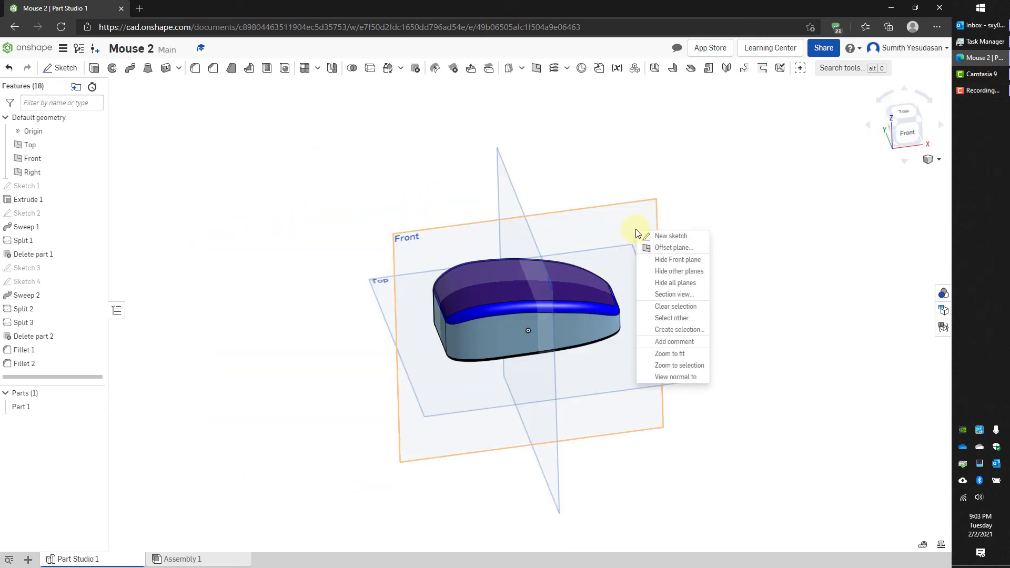
pyautogui.click(683, 285)
pyautogui.scroll(-2, 649, 334)
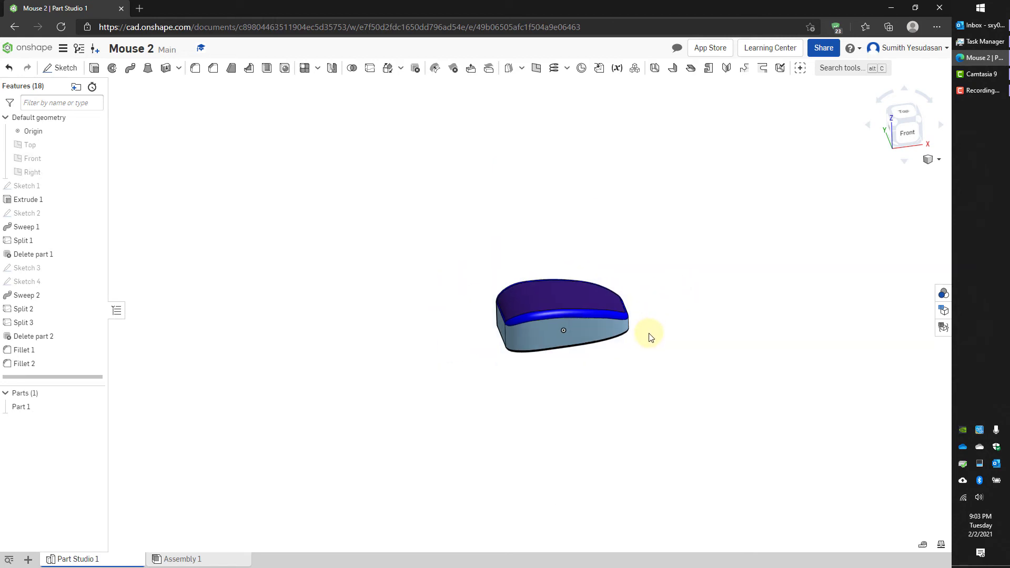
pyautogui.scroll(4, 651, 338)
pyautogui.moveTo(650, 337); pyautogui.dragTo(504, 303, button='right')
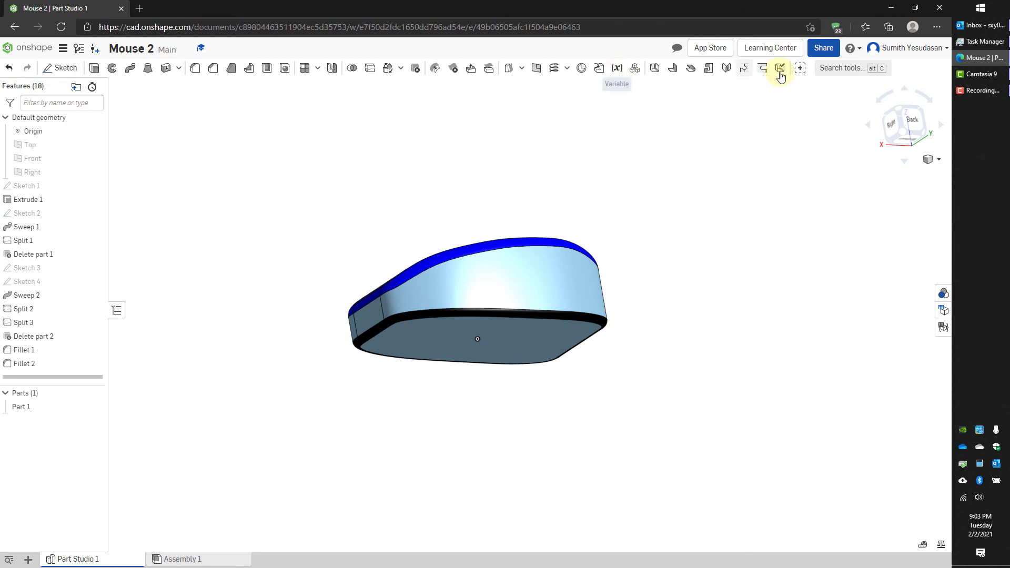
# Step: Search the modelling tools for "text", then clear and close the search
pyautogui.click(843, 68)
pyautogui.write('text')
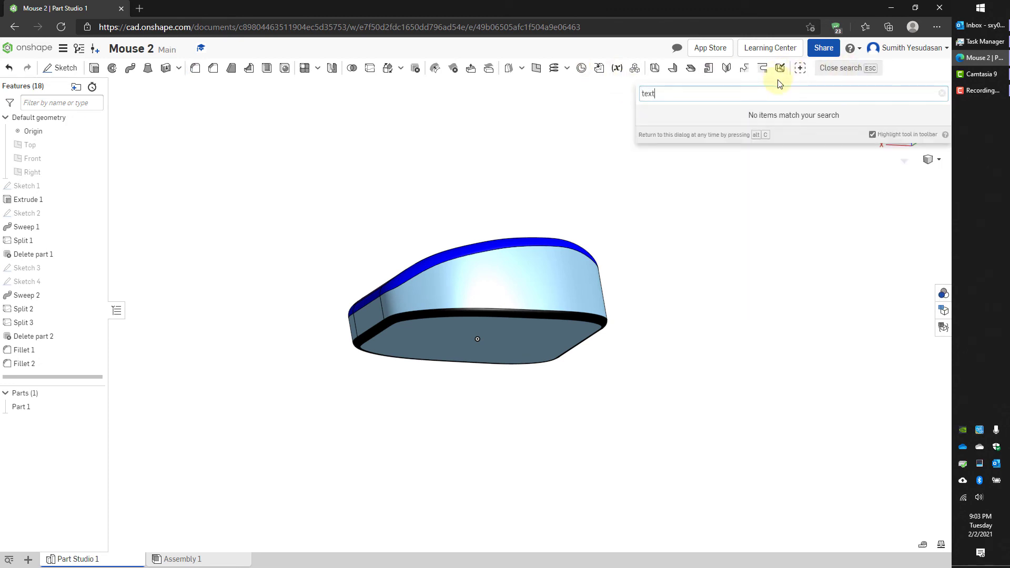
pyautogui.press('BackSpace')
pyautogui.press('BackSpace')
pyautogui.press('BackSpace')
pyautogui.press('BackSpace')
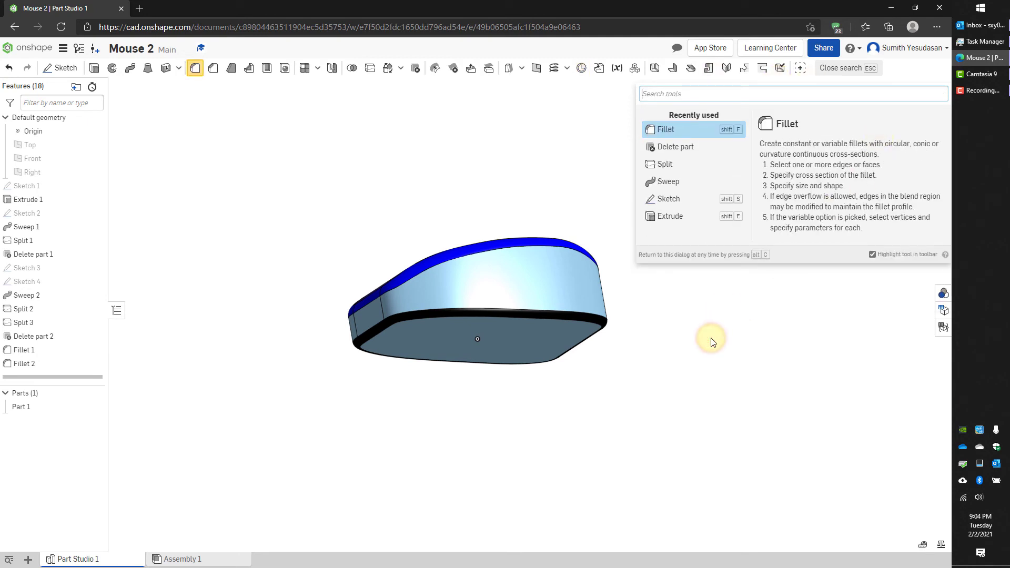
pyautogui.press('Escape')
pyautogui.moveTo(334, 218); pyautogui.dragTo(349, 239, button='right')
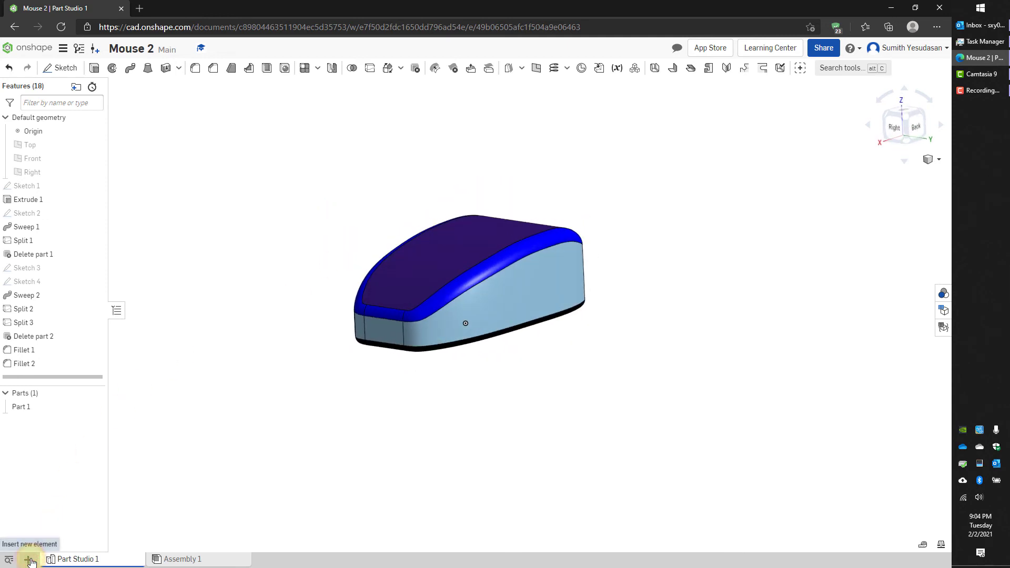
# Step: Create a new drawing from the Onshape ISO_A3.dwt template with no views
pyautogui.click(29, 560)
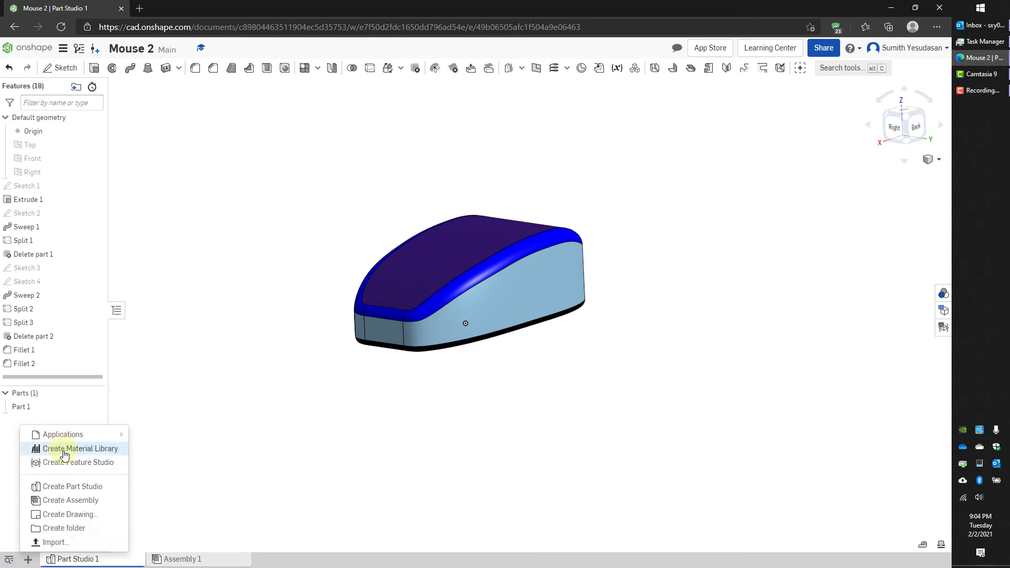
pyautogui.click(71, 517)
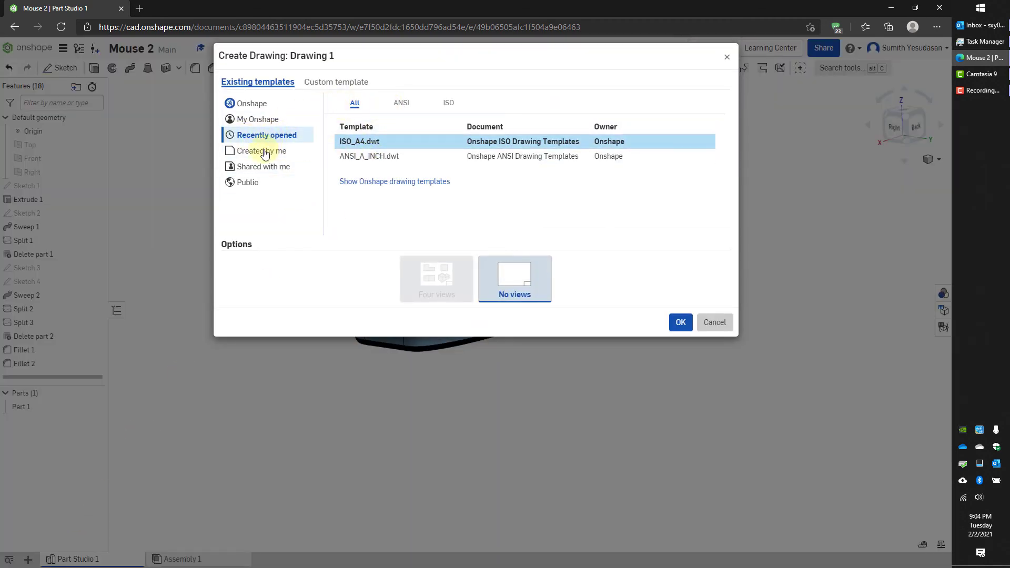
pyautogui.click(251, 105)
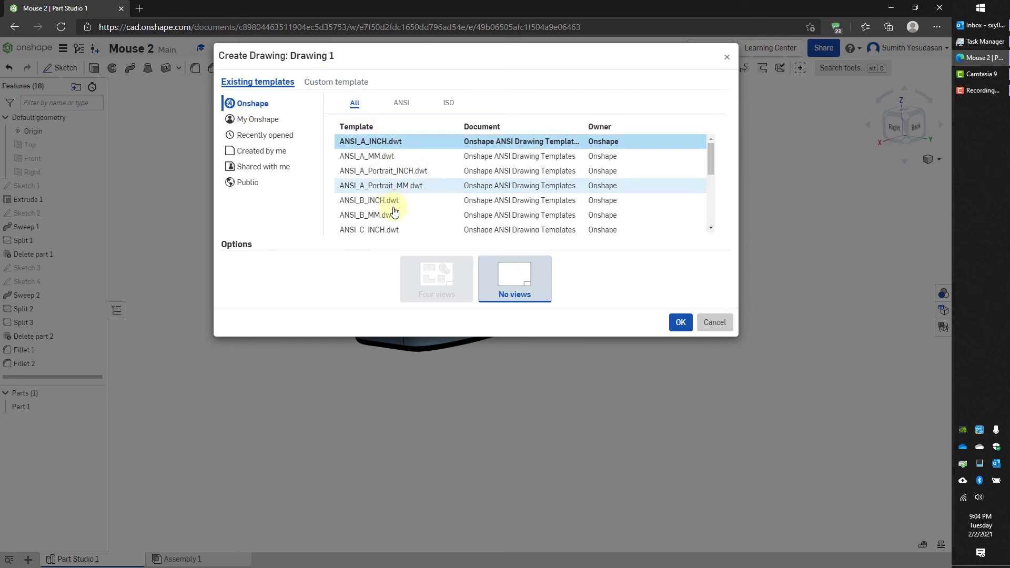
pyautogui.scroll(-1, 395, 211)
pyautogui.scroll(-4, 396, 215)
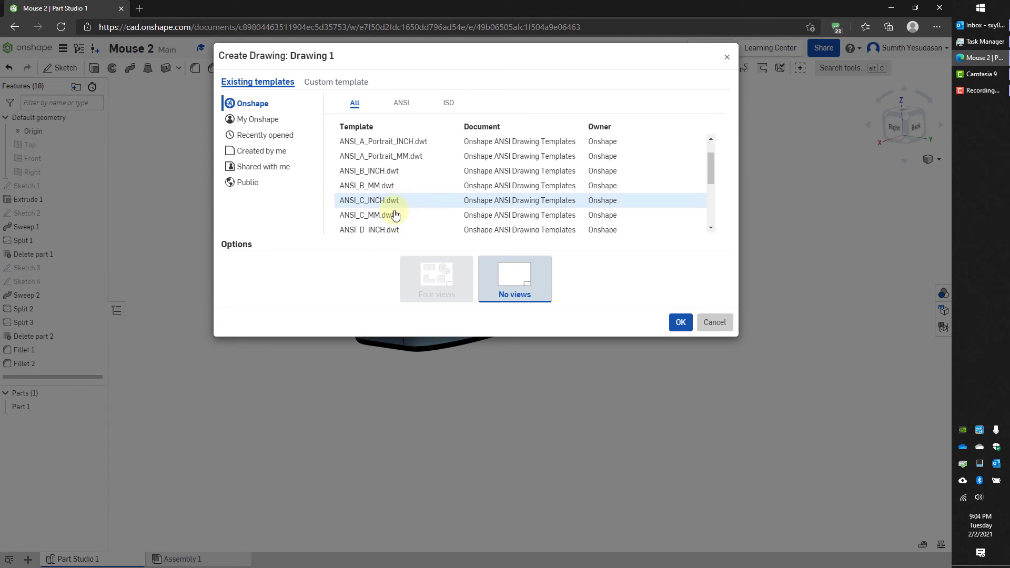
pyautogui.scroll(-3, 396, 215)
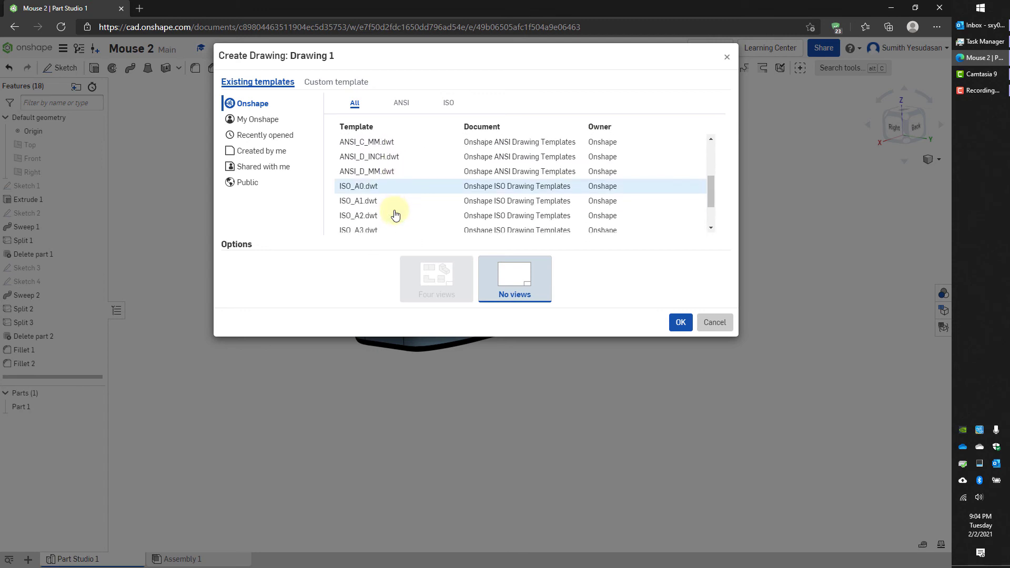
pyautogui.click(370, 216)
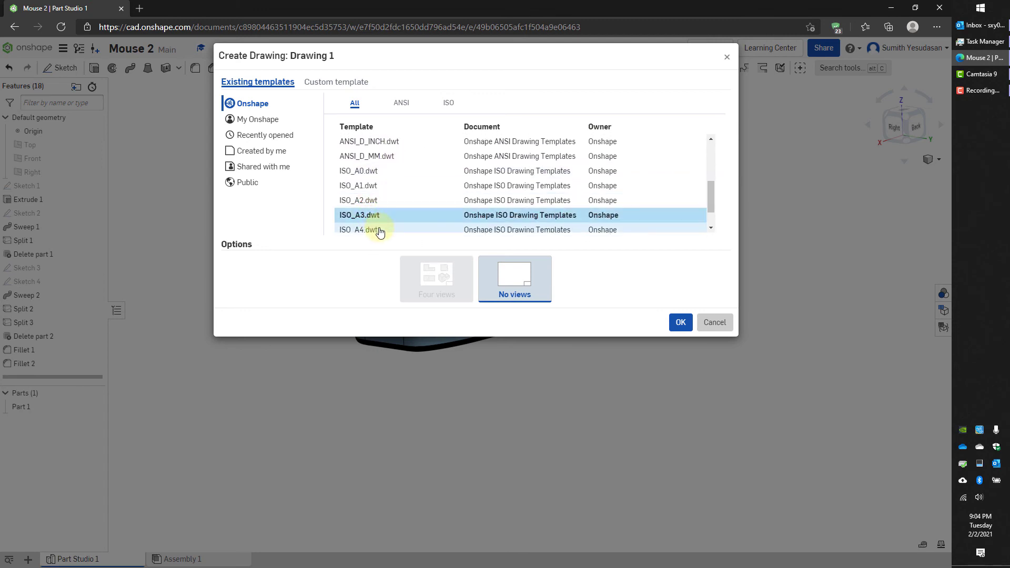
pyautogui.click(681, 329)
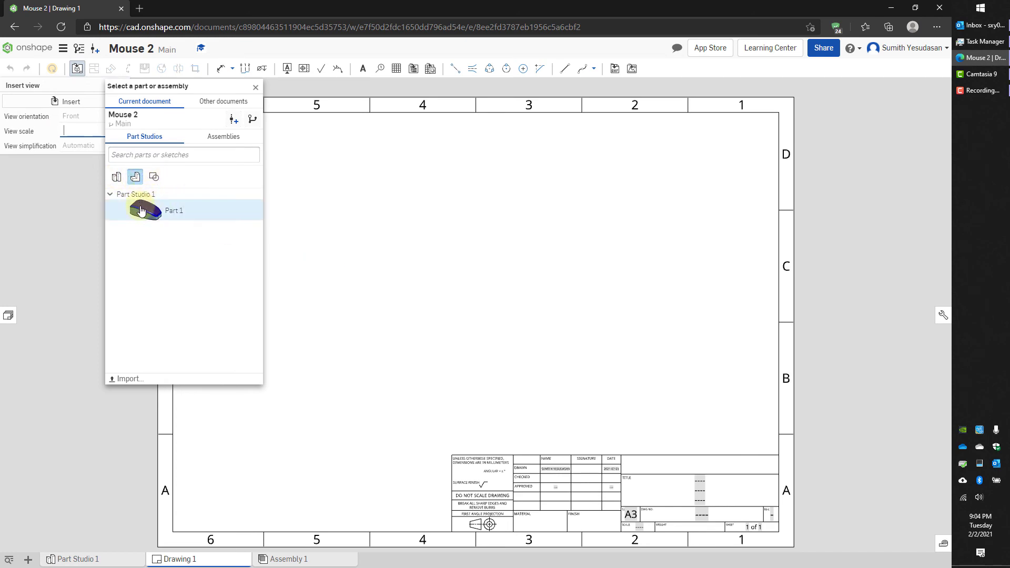
# Step: Insert a 1:1 front view of Part 1 in the sheet's lower left and project a side view to its right
pyautogui.moveTo(141, 211); pyautogui.dragTo(312, 235)
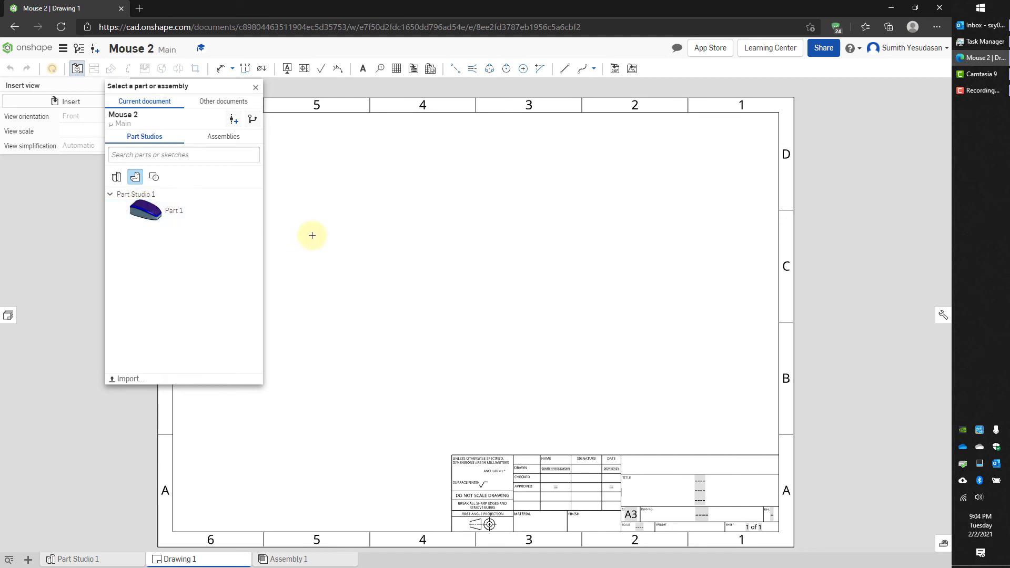
pyautogui.click(137, 213)
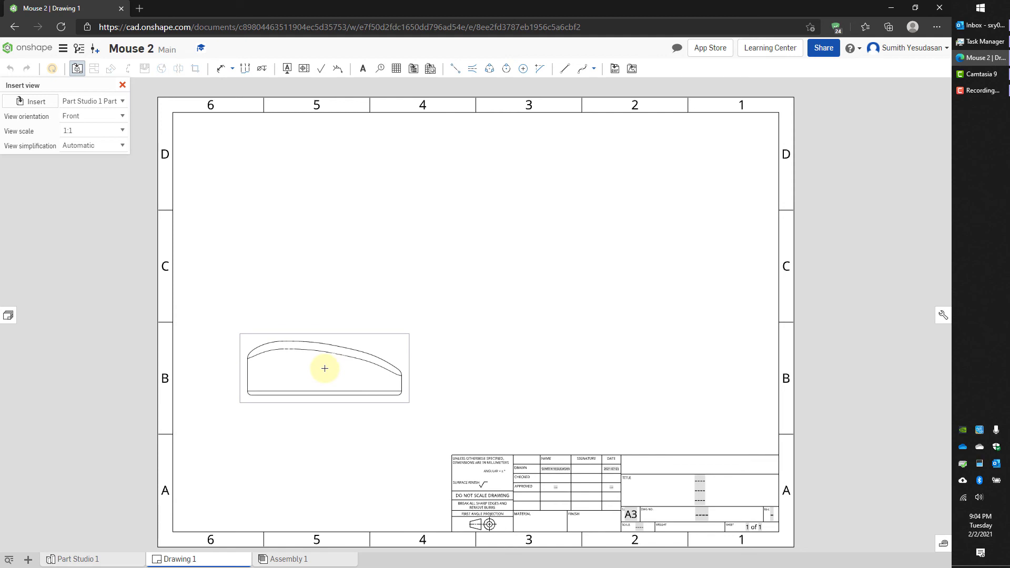
pyautogui.click(325, 368)
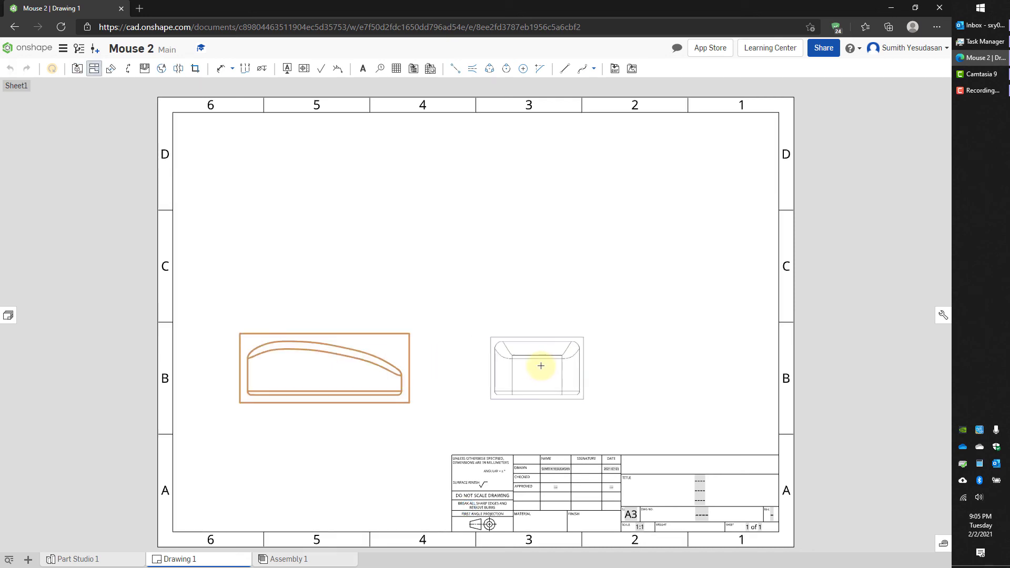
pyautogui.click(556, 366)
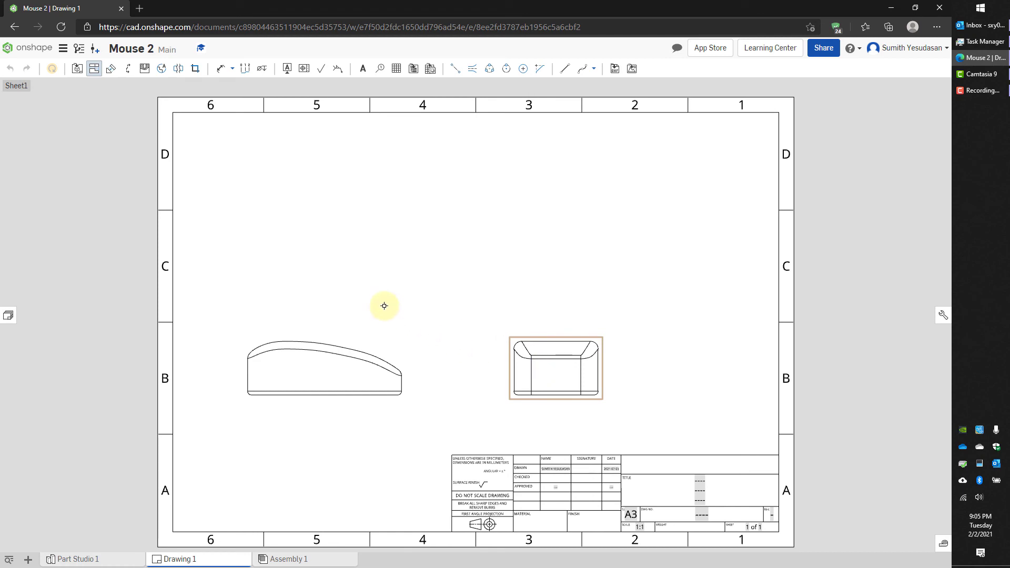
# Step: Project a view of the mouse from the front view and place it directly above
pyautogui.click(111, 72)
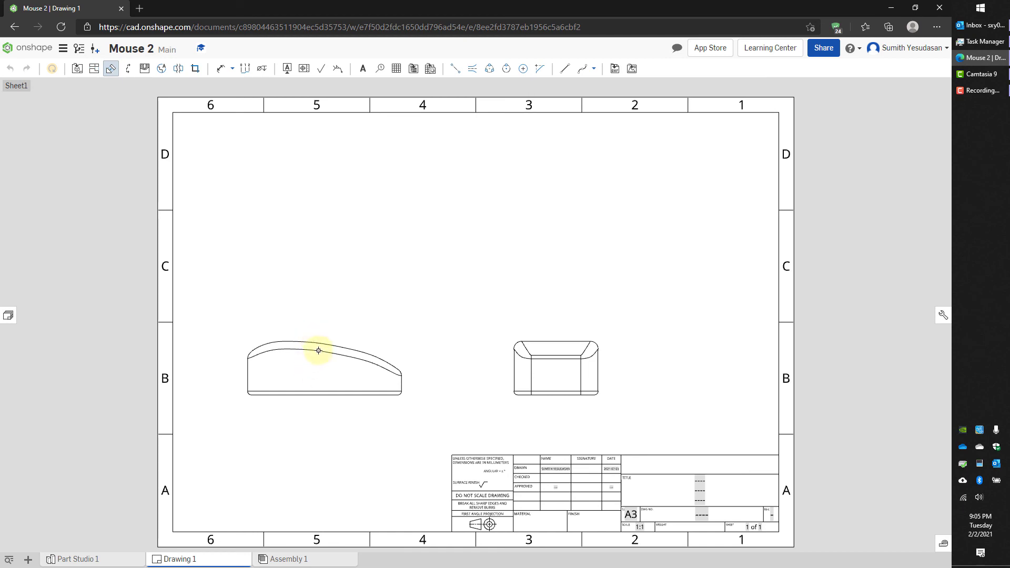
pyautogui.click(94, 71)
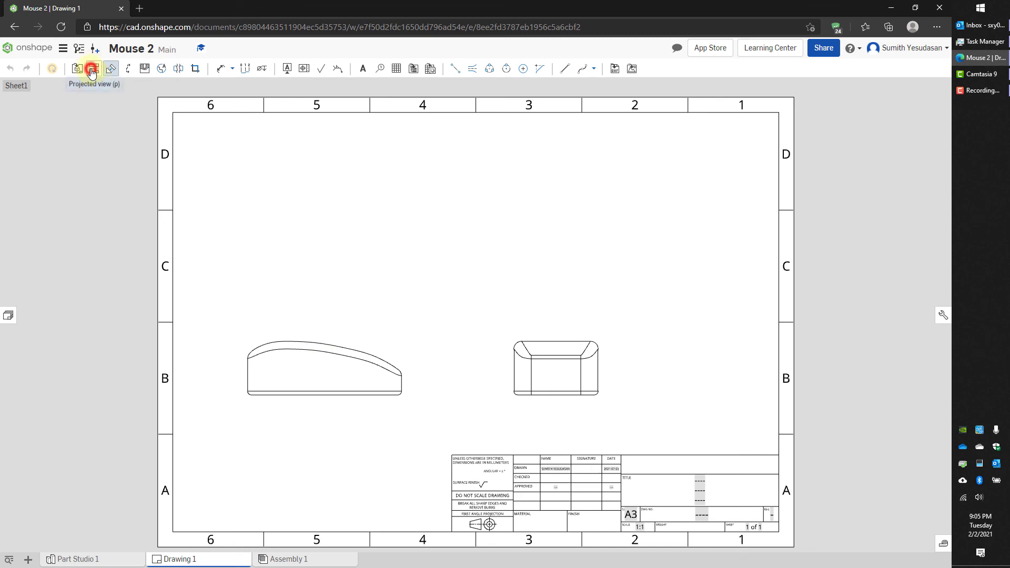
pyautogui.click(320, 342)
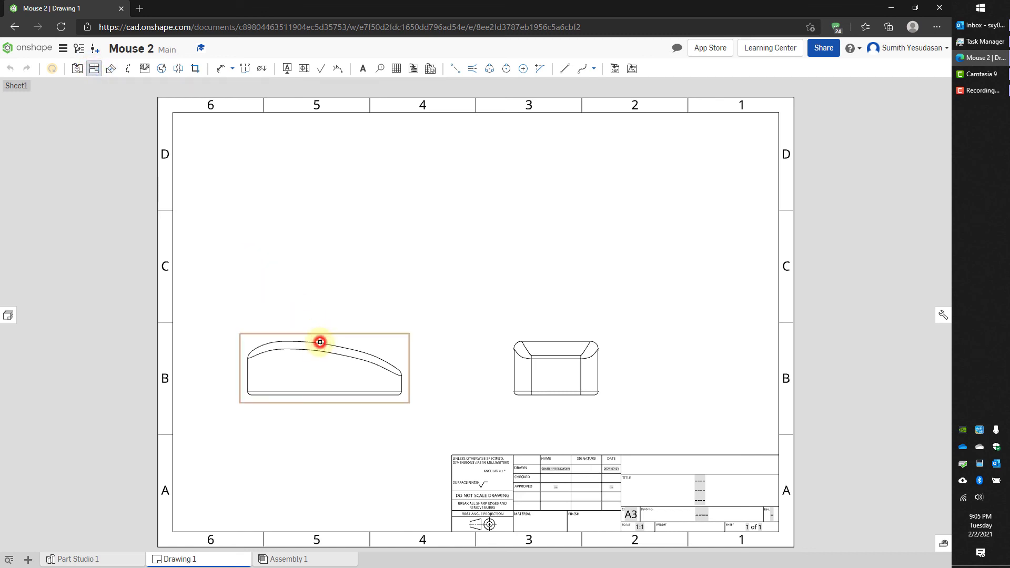
pyautogui.click(322, 222)
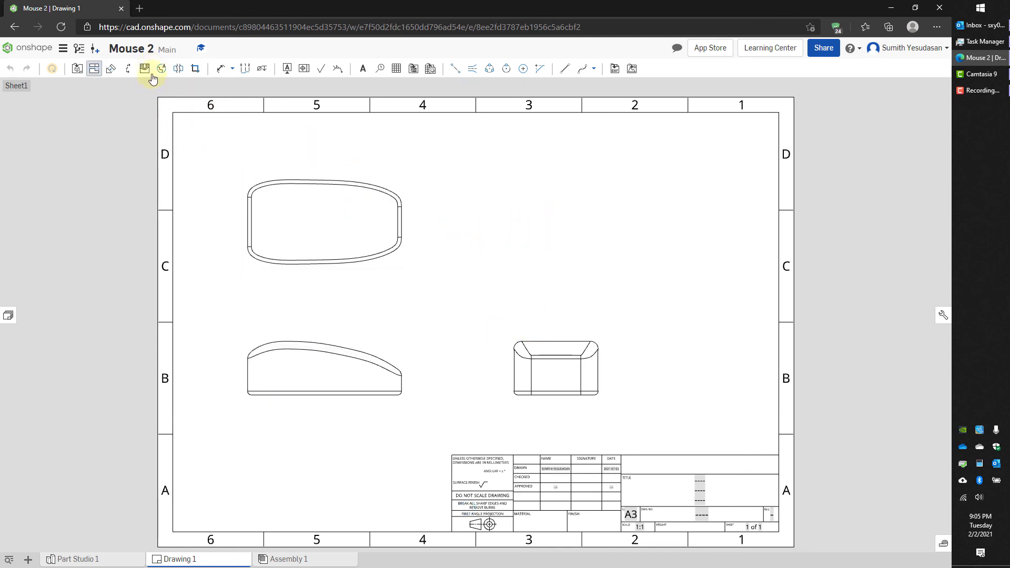
pyautogui.click(379, 358)
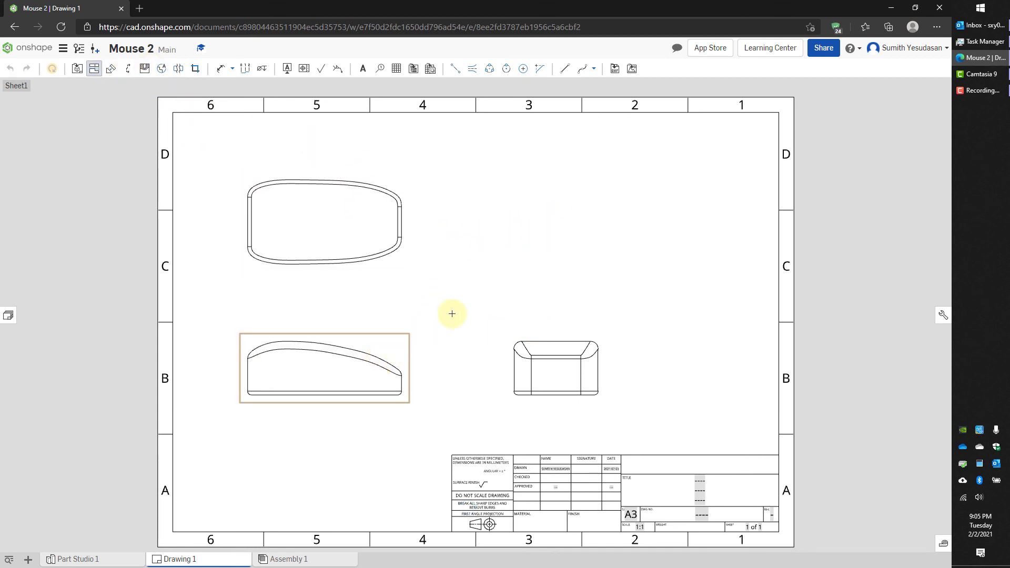
pyautogui.click(620, 217)
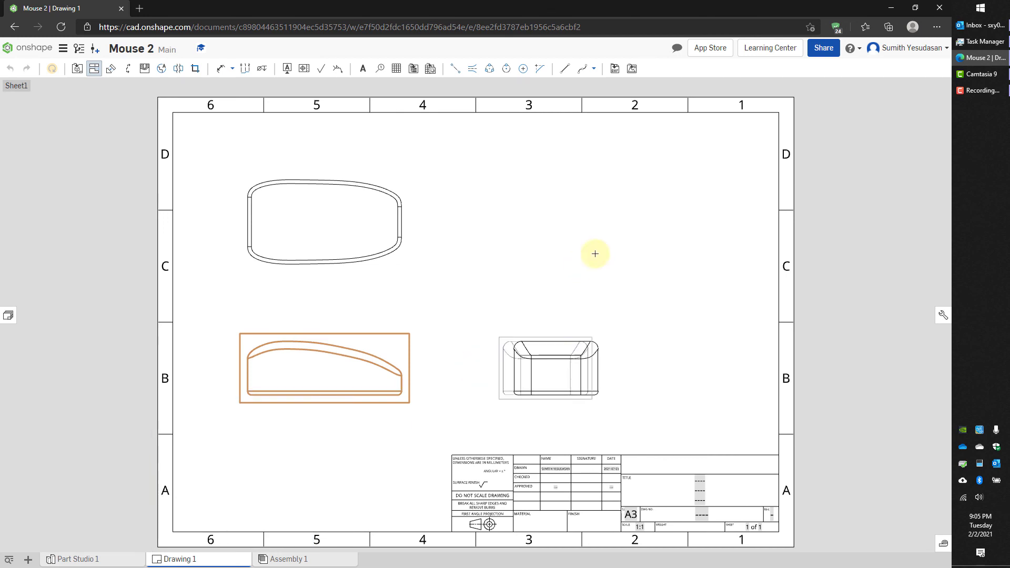
pyautogui.press('Escape')
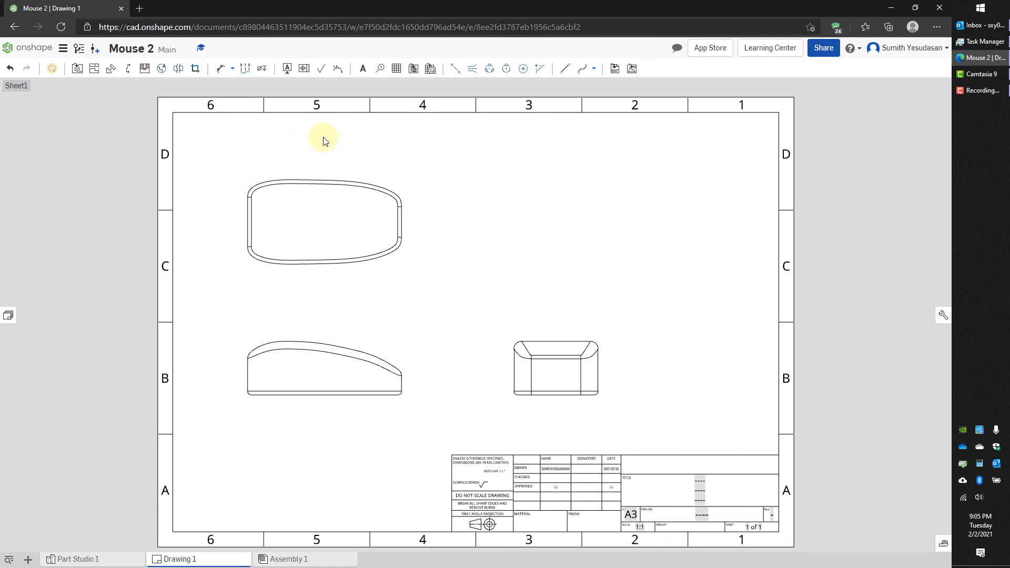
# Step: Dimension the mouse's overall length between the two end edges of the front view, placing the dimension below it
pyautogui.click(220, 75)
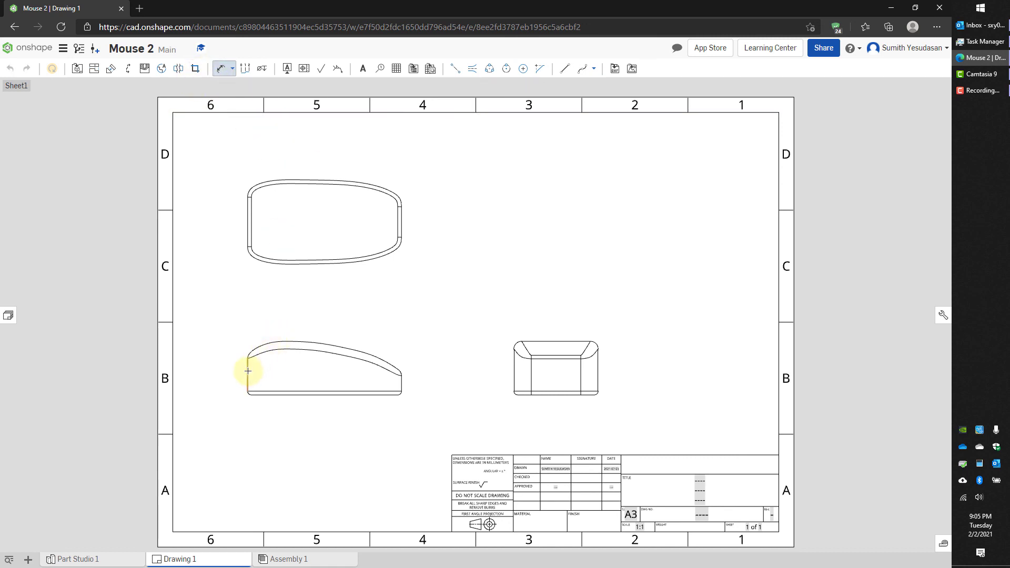
pyautogui.click(247, 376)
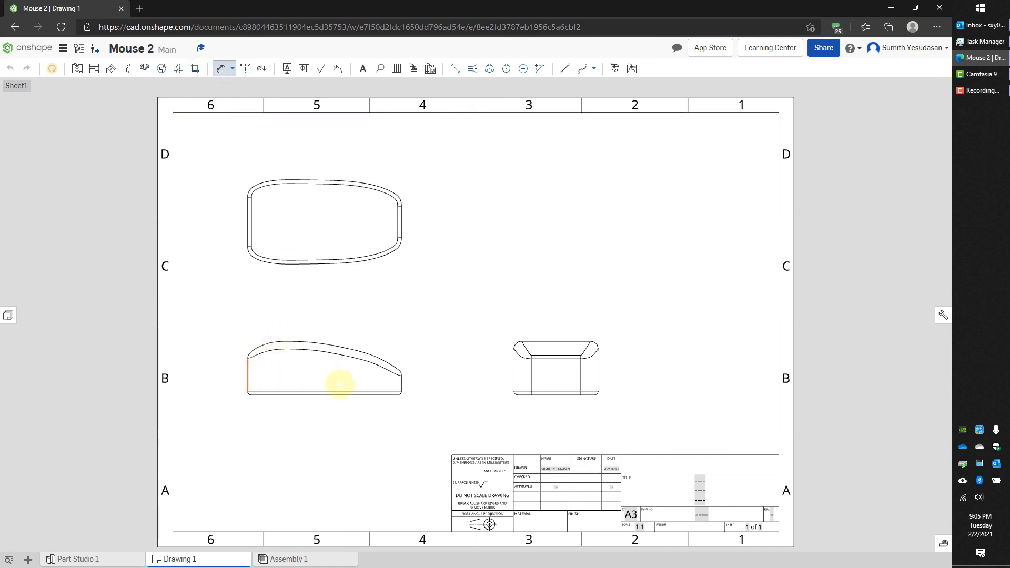
pyautogui.click(401, 383)
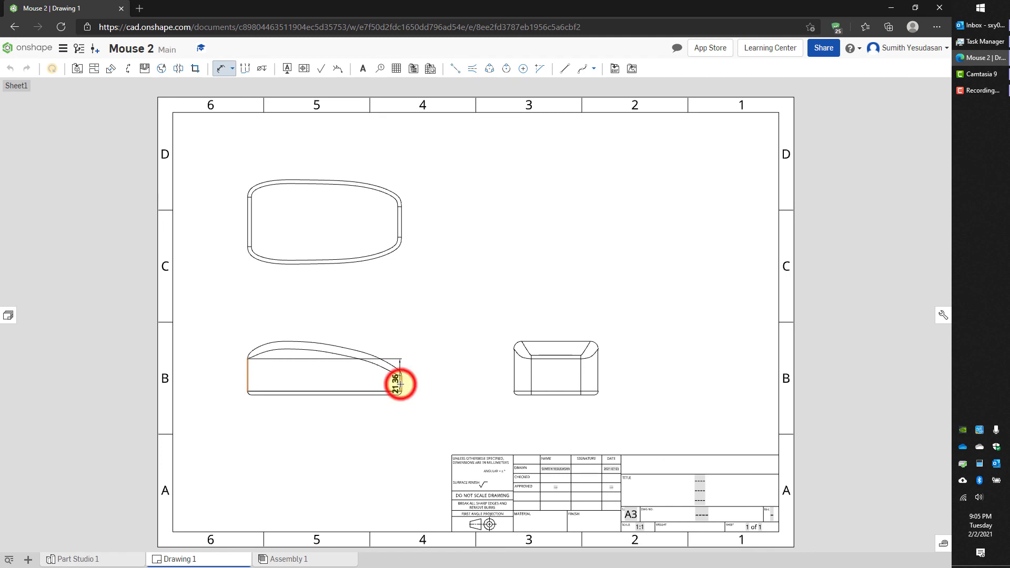
pyautogui.click(326, 415)
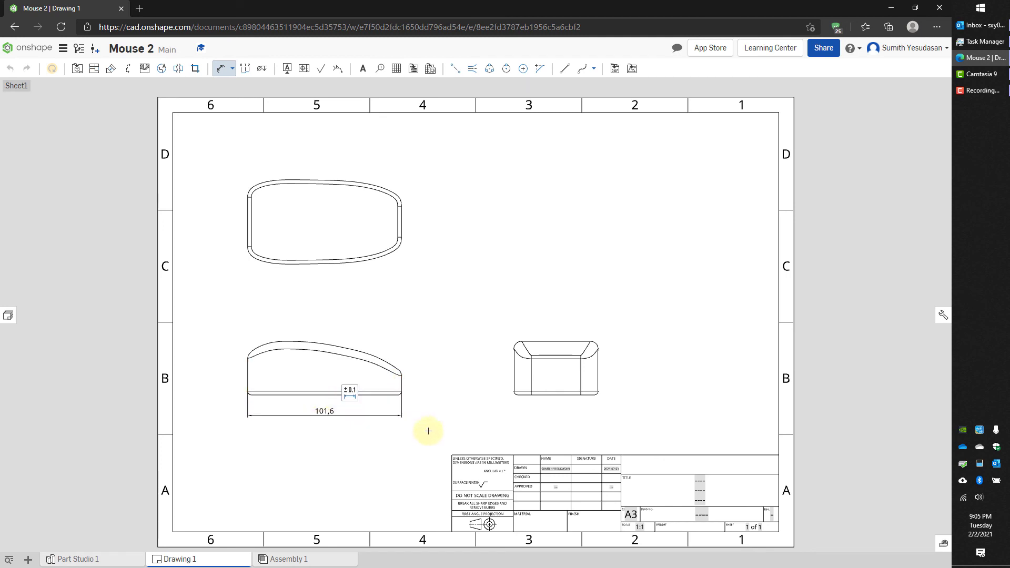
pyautogui.click(323, 414)
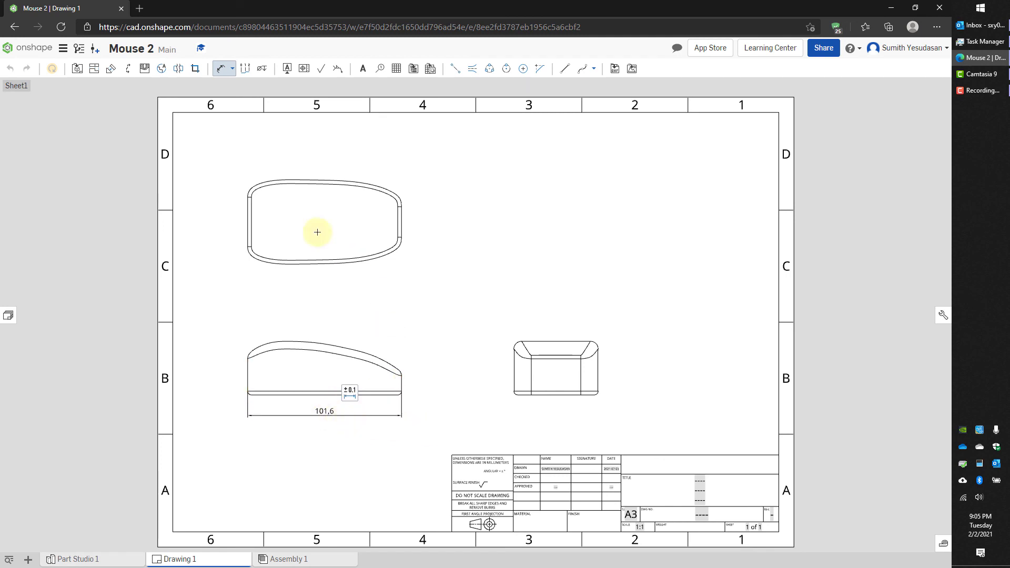
pyautogui.press('d')
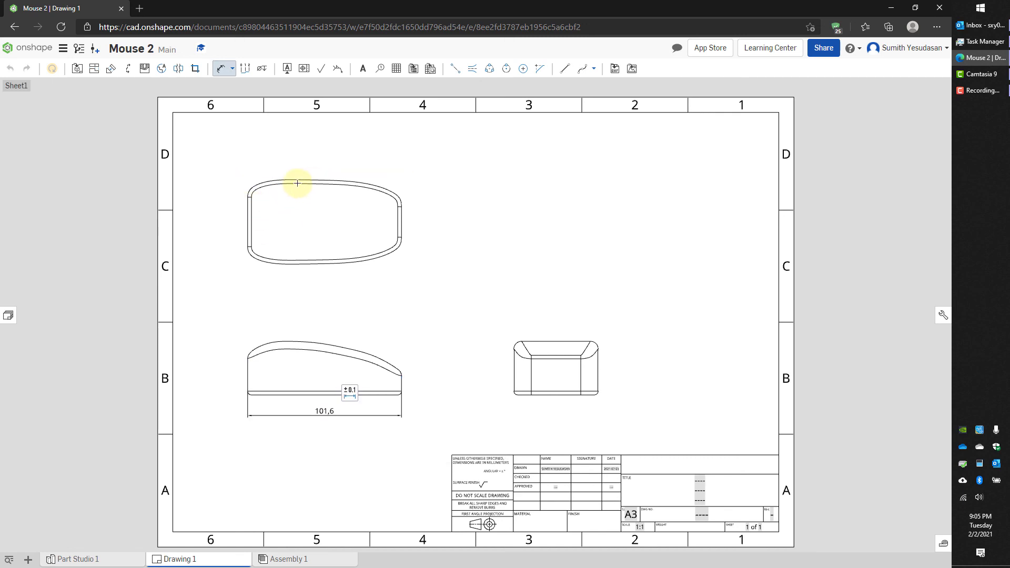